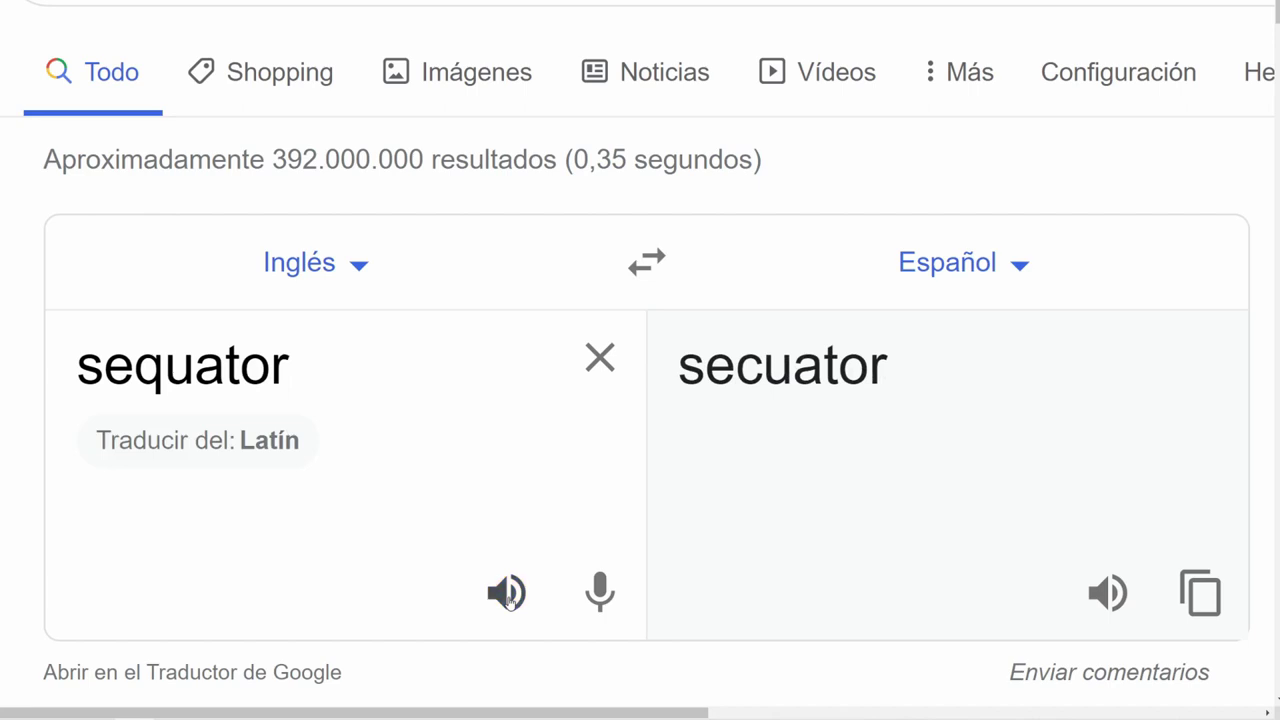
pyautogui.click(1116, 596)
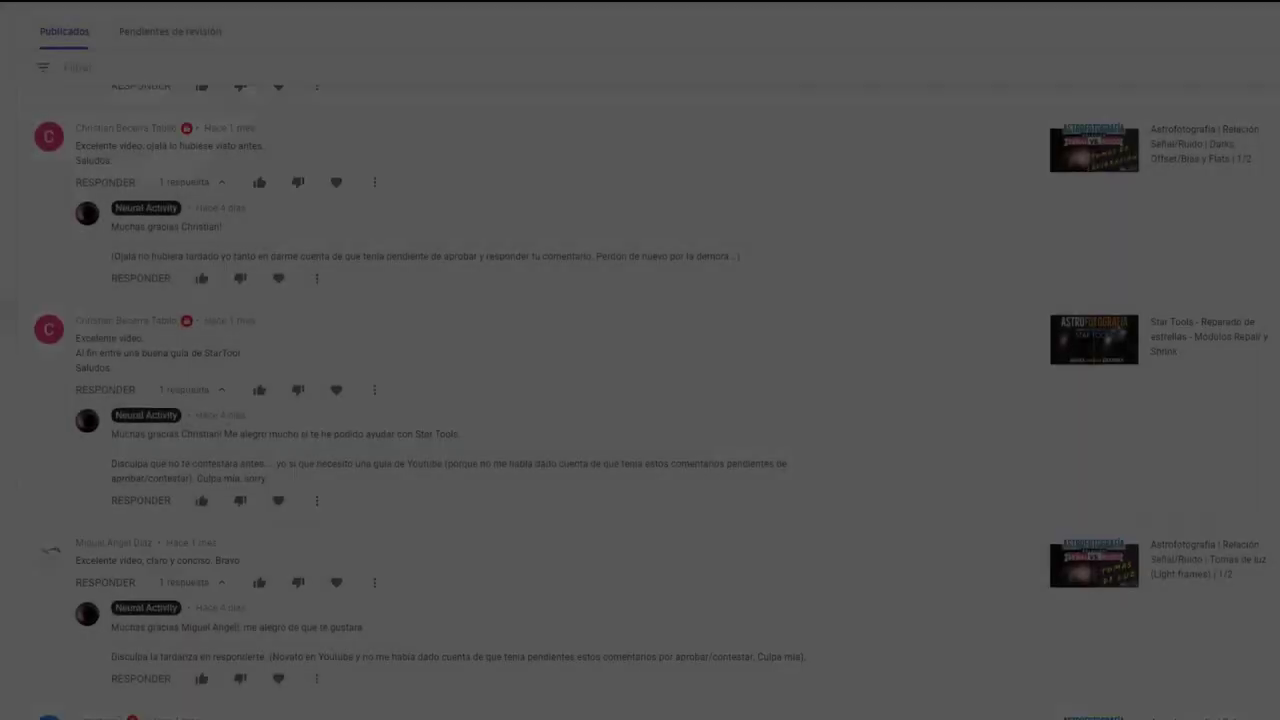
pyautogui.scroll(-5, 640, 360)
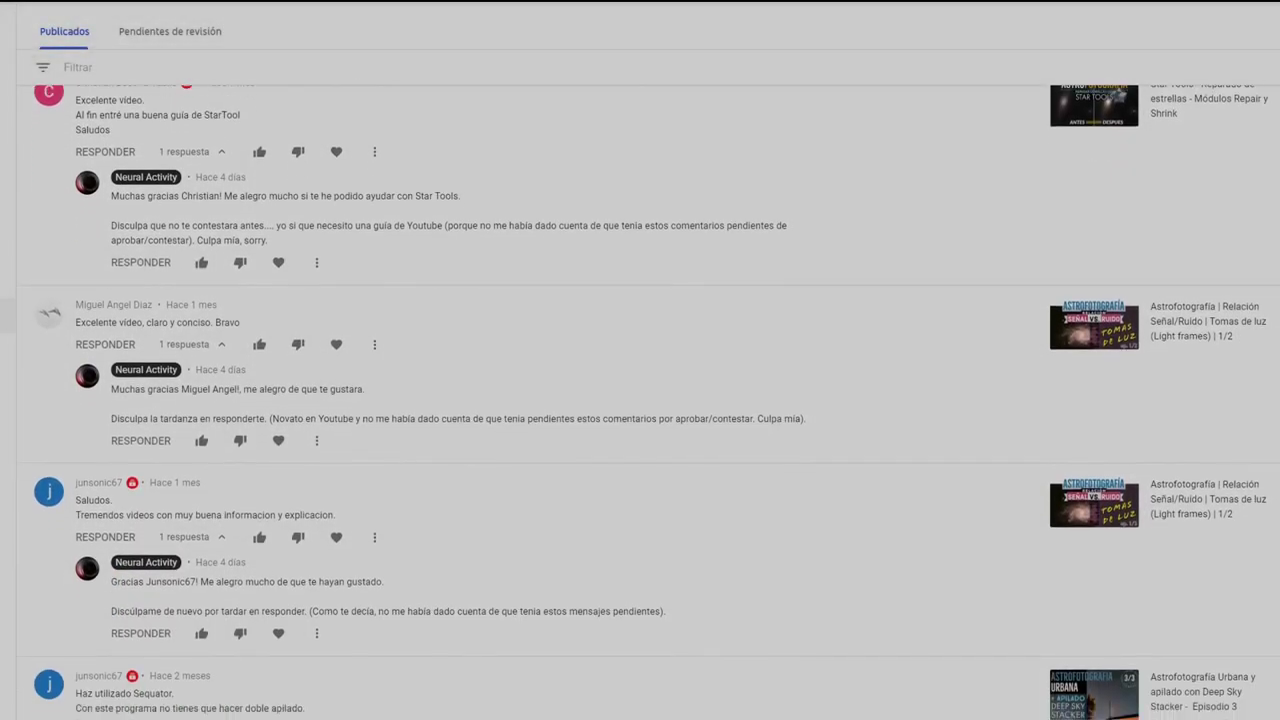
pyautogui.scroll(-5, 640, 360)
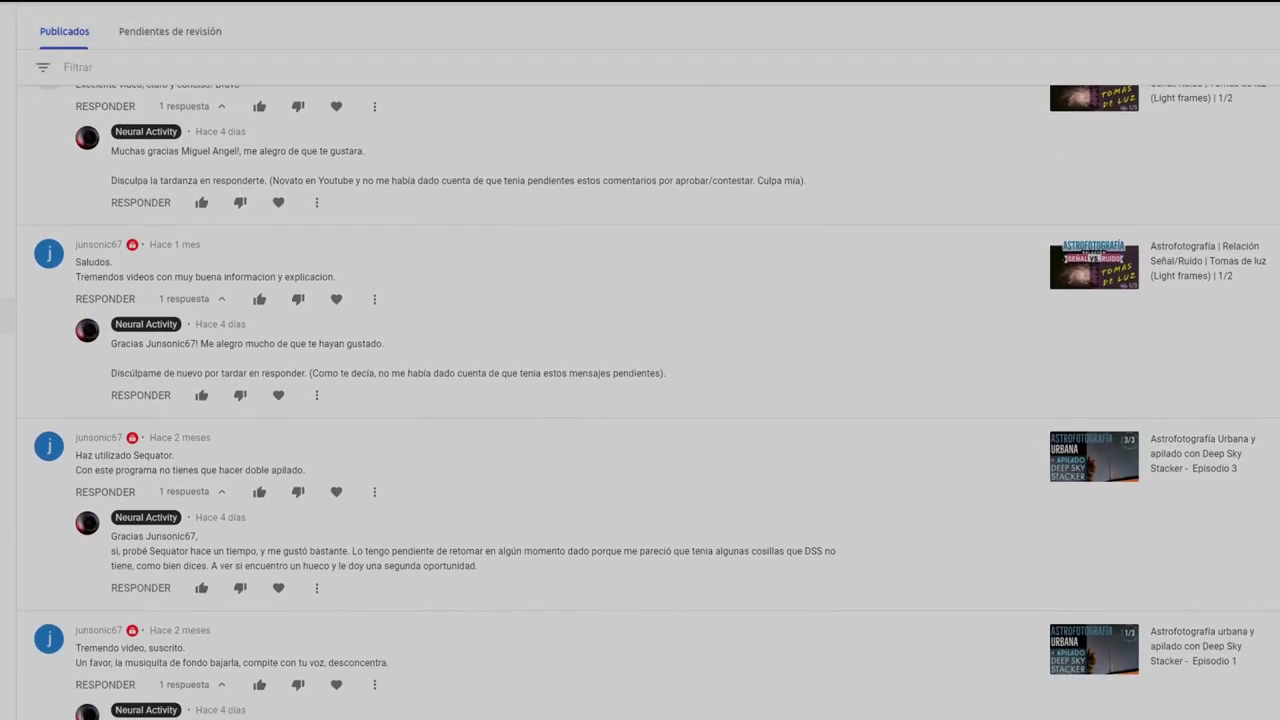
pyautogui.scroll(-2, 640, 360)
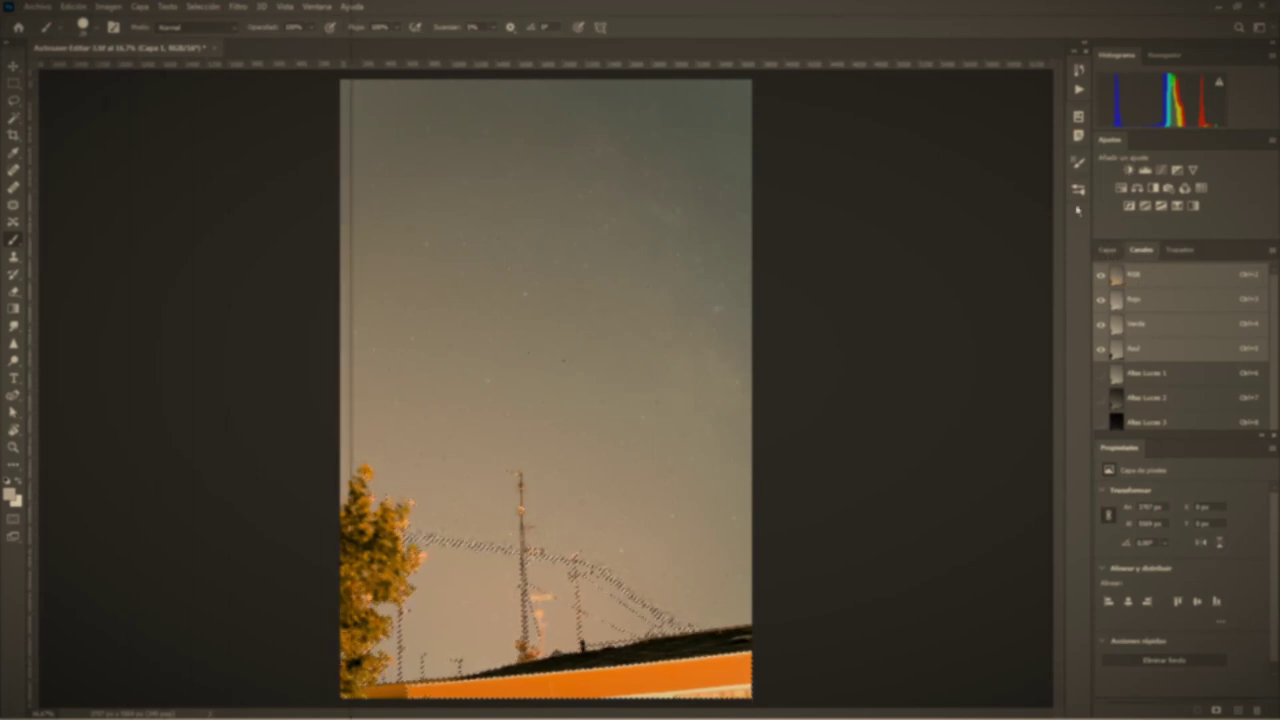
pyautogui.click(1107, 250)
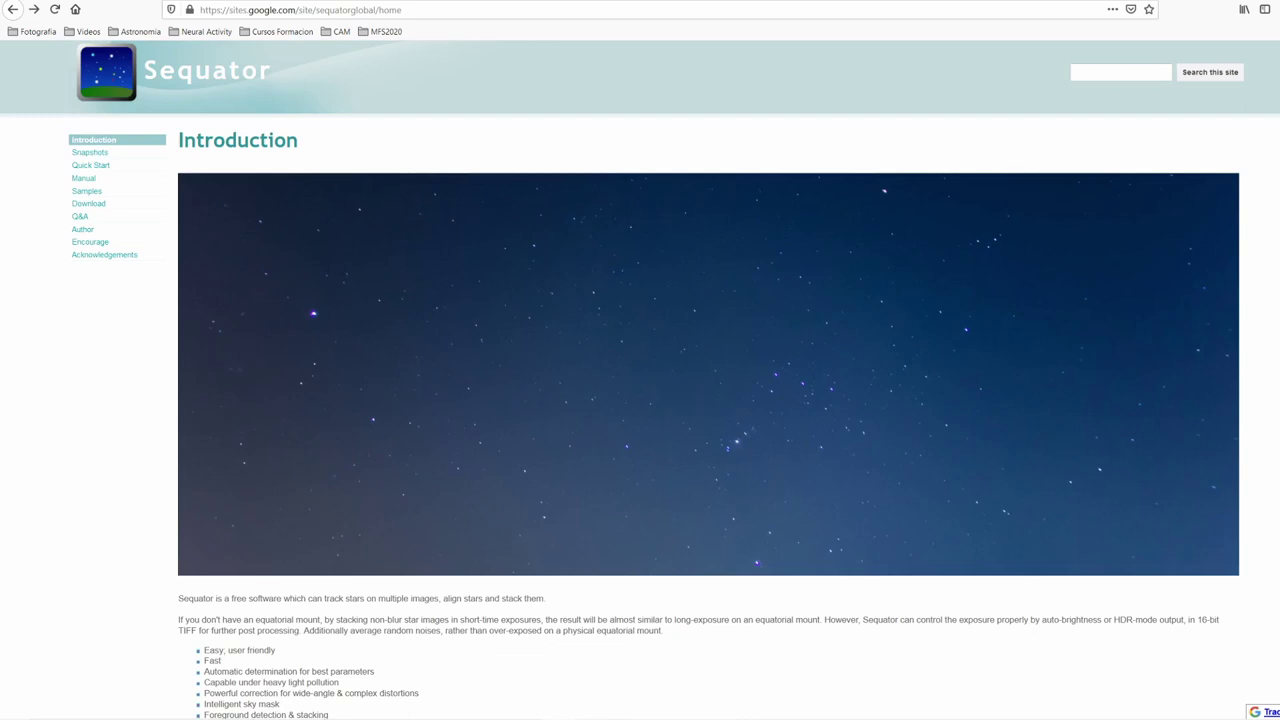
# Download Sequator 1.5.6 from its website and launch Sequator.exe from the Sequator156 folder
pyautogui.click(89, 204)
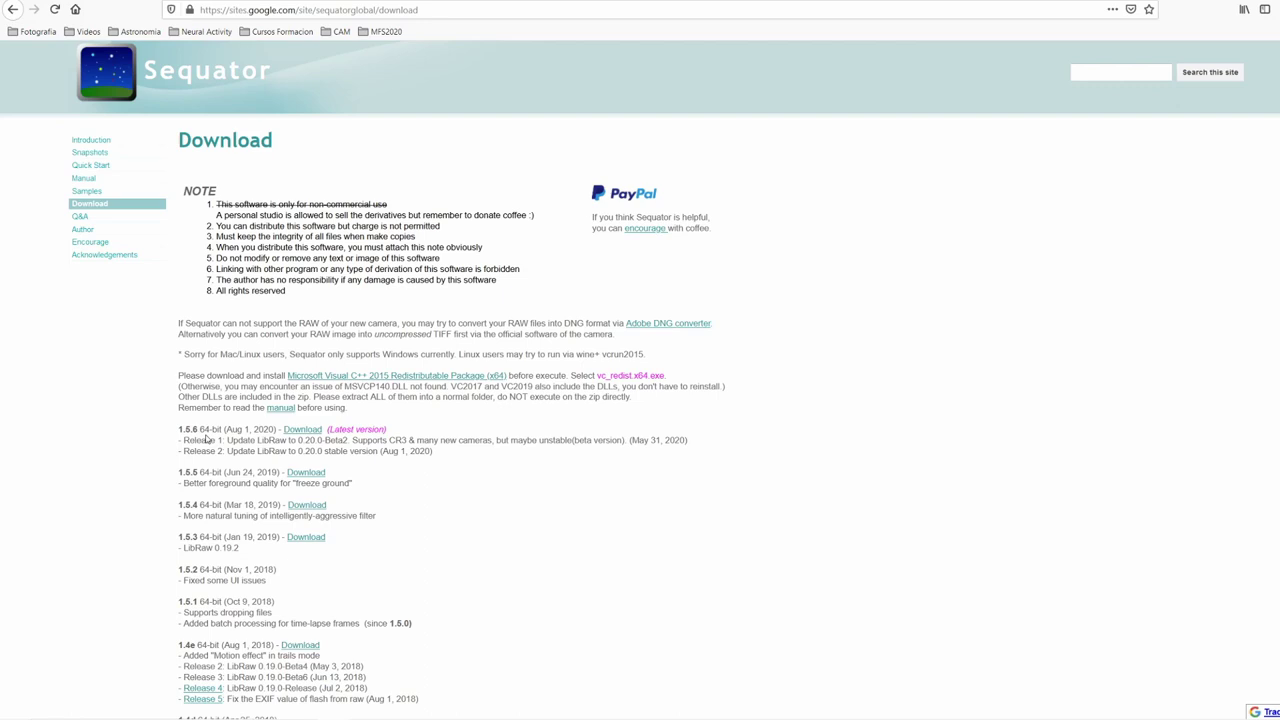
pyautogui.click(302, 432)
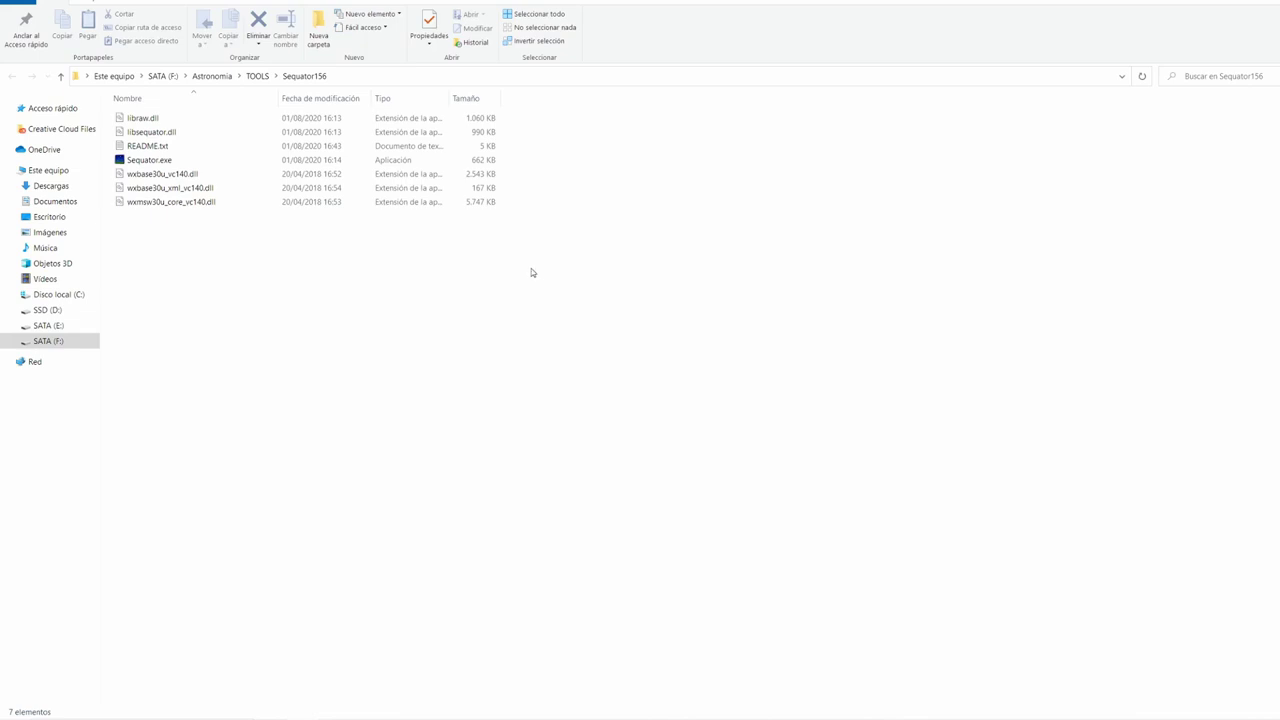
pyautogui.doubleClick(173, 165)
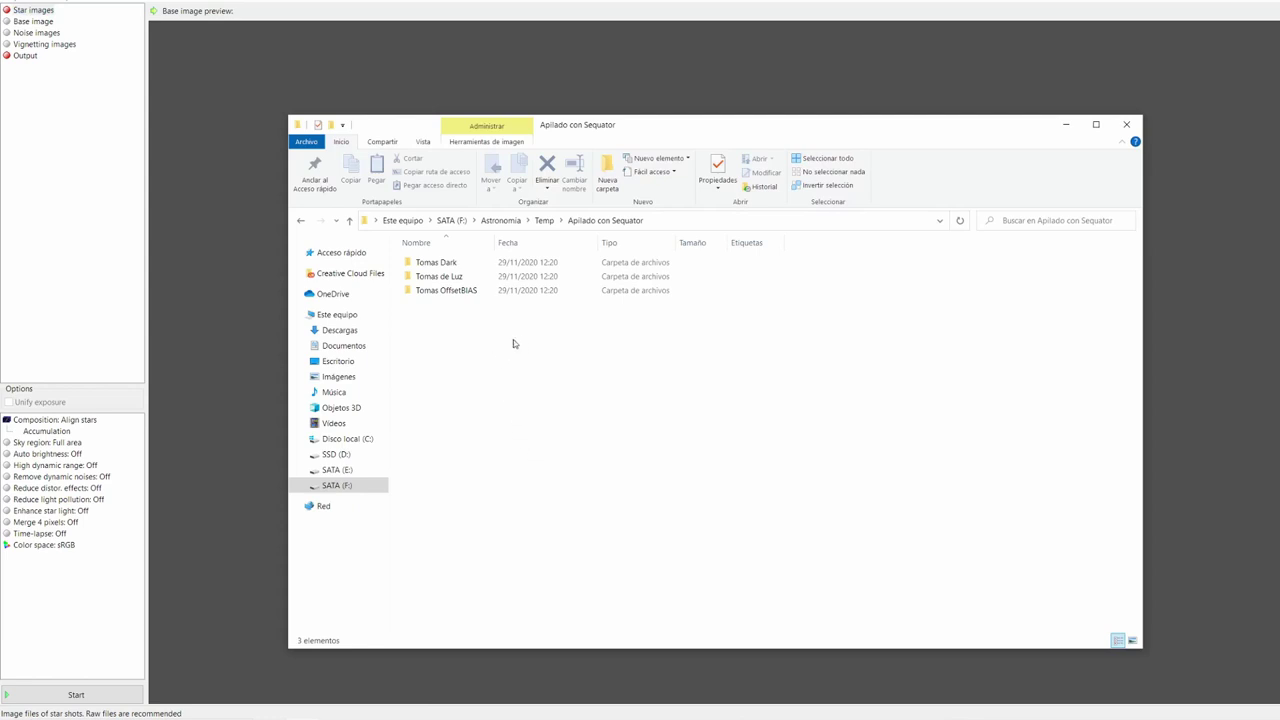
# Examine the source folders in Apilado con Sequator, including the light frames and Autosave.tif in Tomas de Luz
pyautogui.doubleClick(440, 276)
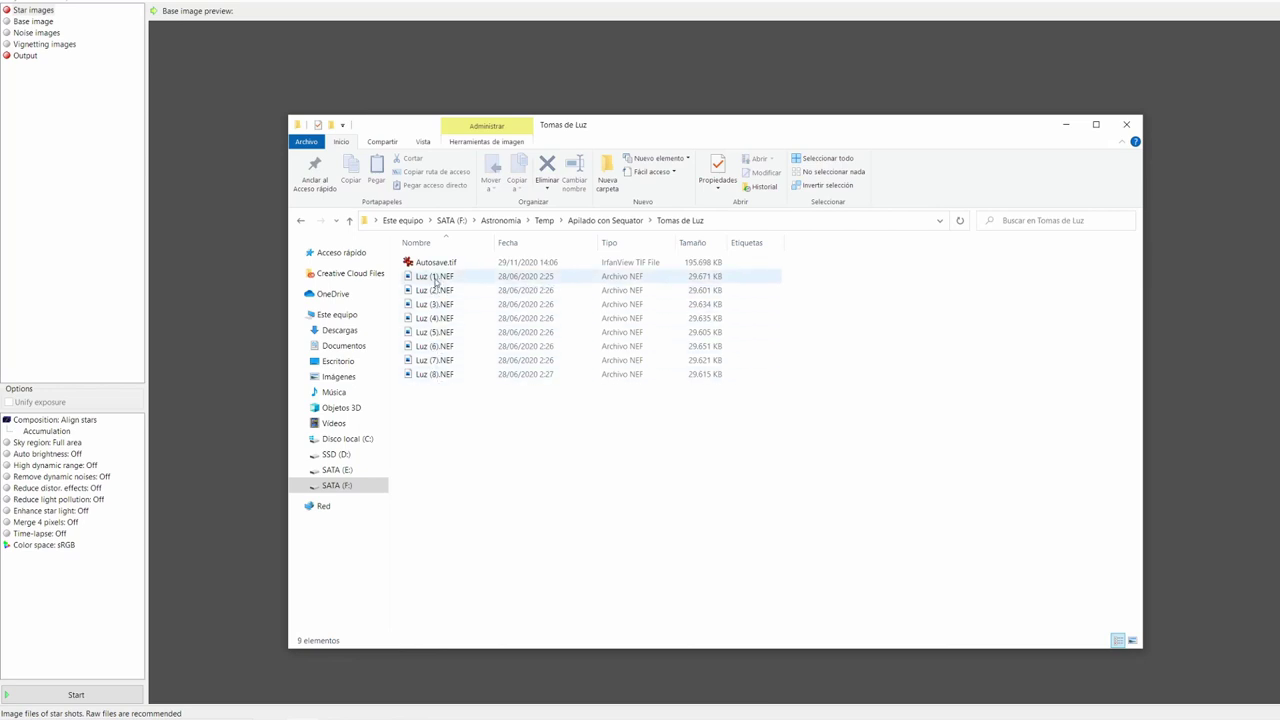
pyautogui.hotkey('alt', 'Left')
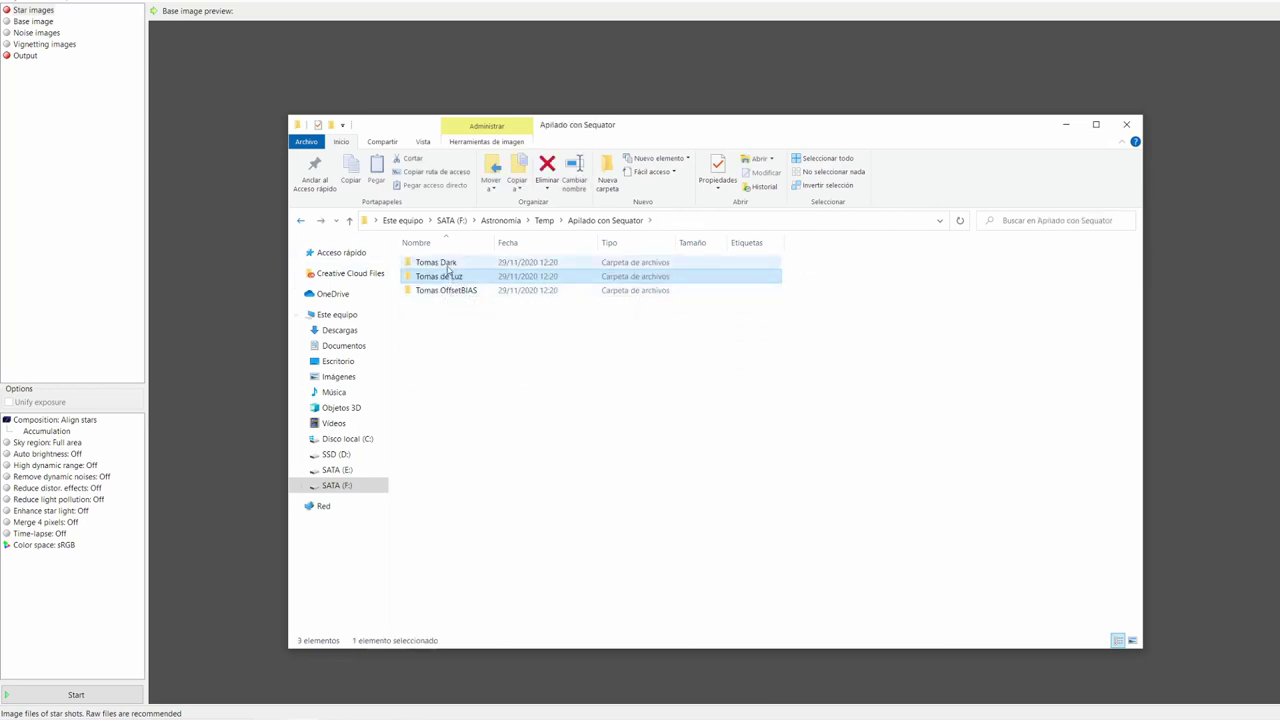
pyautogui.click(445, 264)
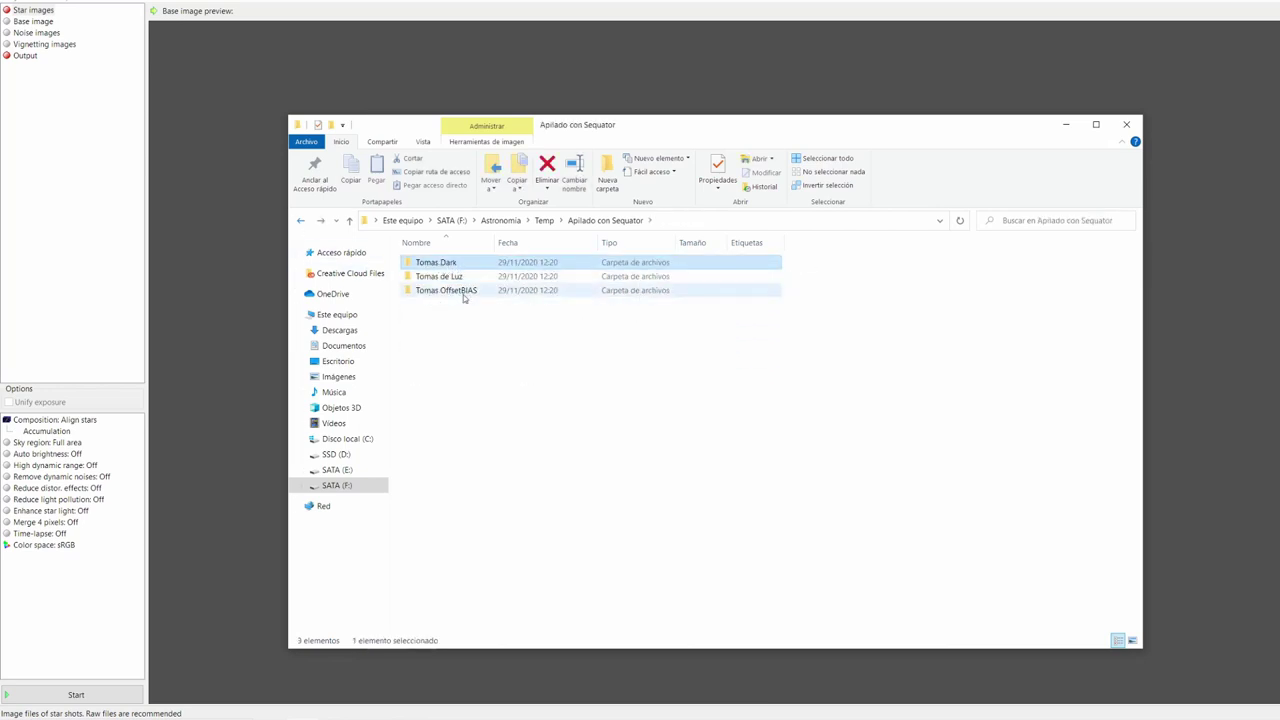
pyautogui.doubleClick(464, 291)
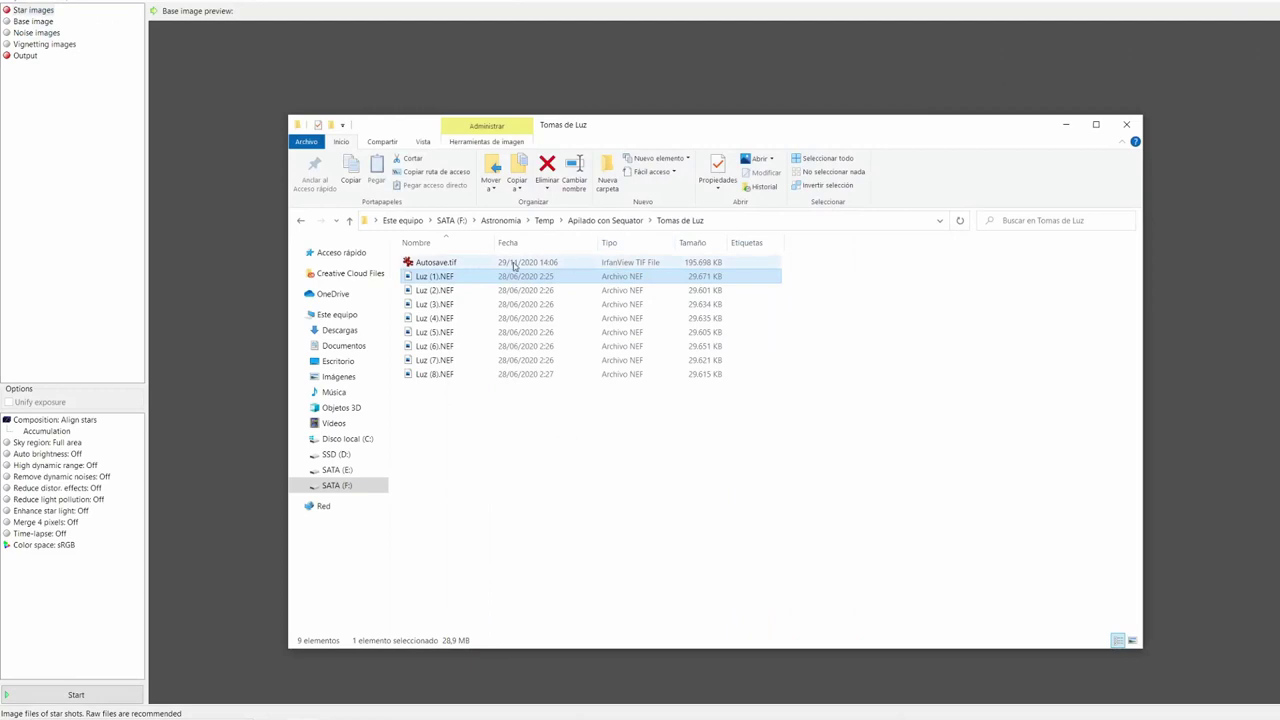
pyautogui.click(424, 264)
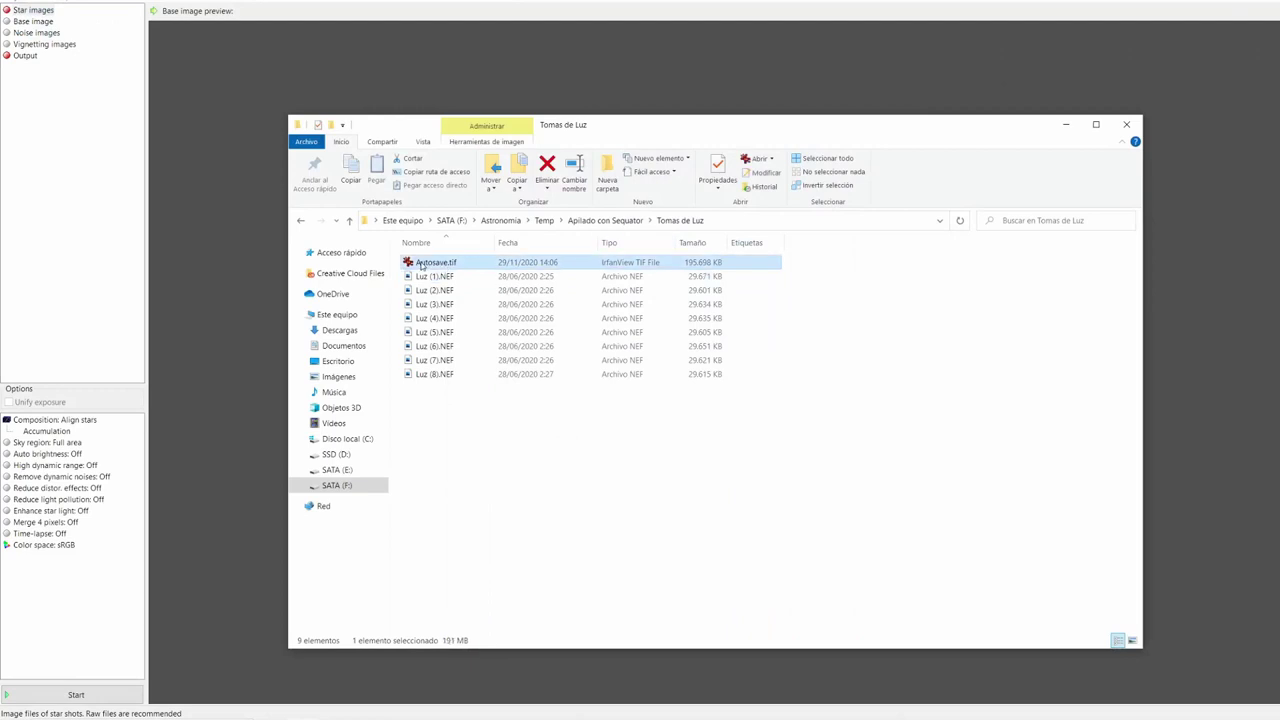
pyautogui.doubleClick(453, 264)
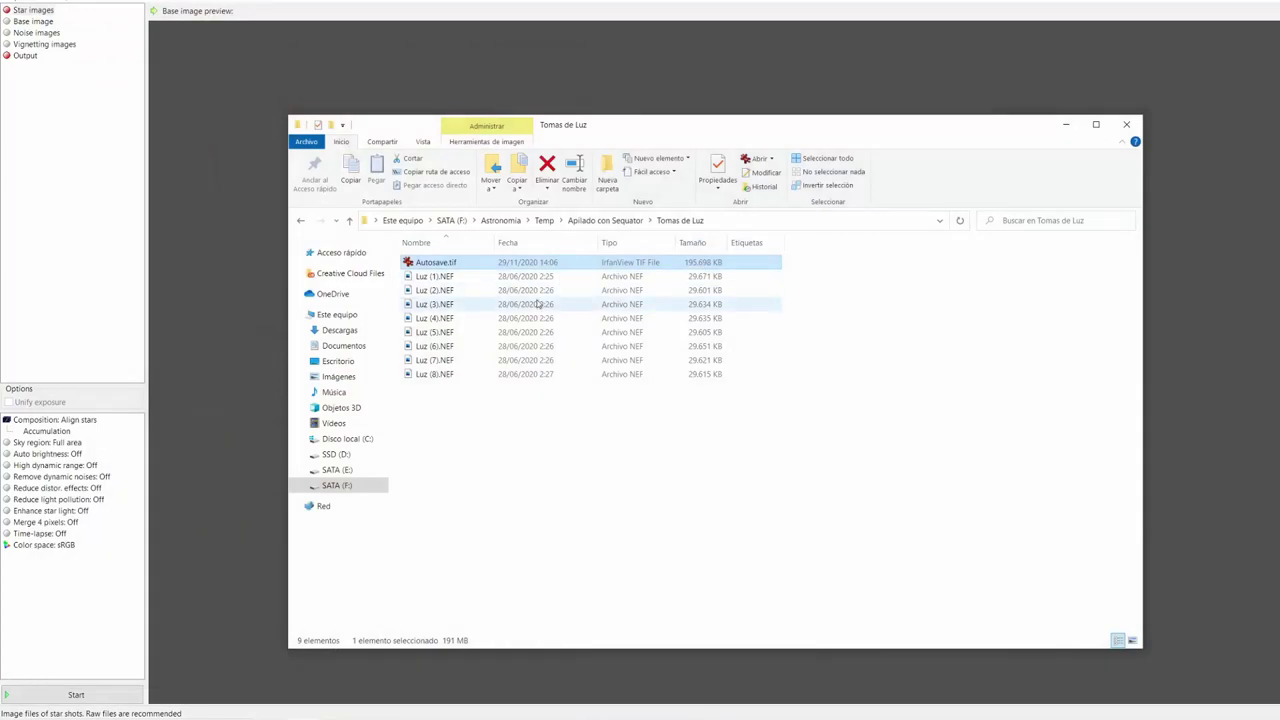
pyautogui.click(815, 385)
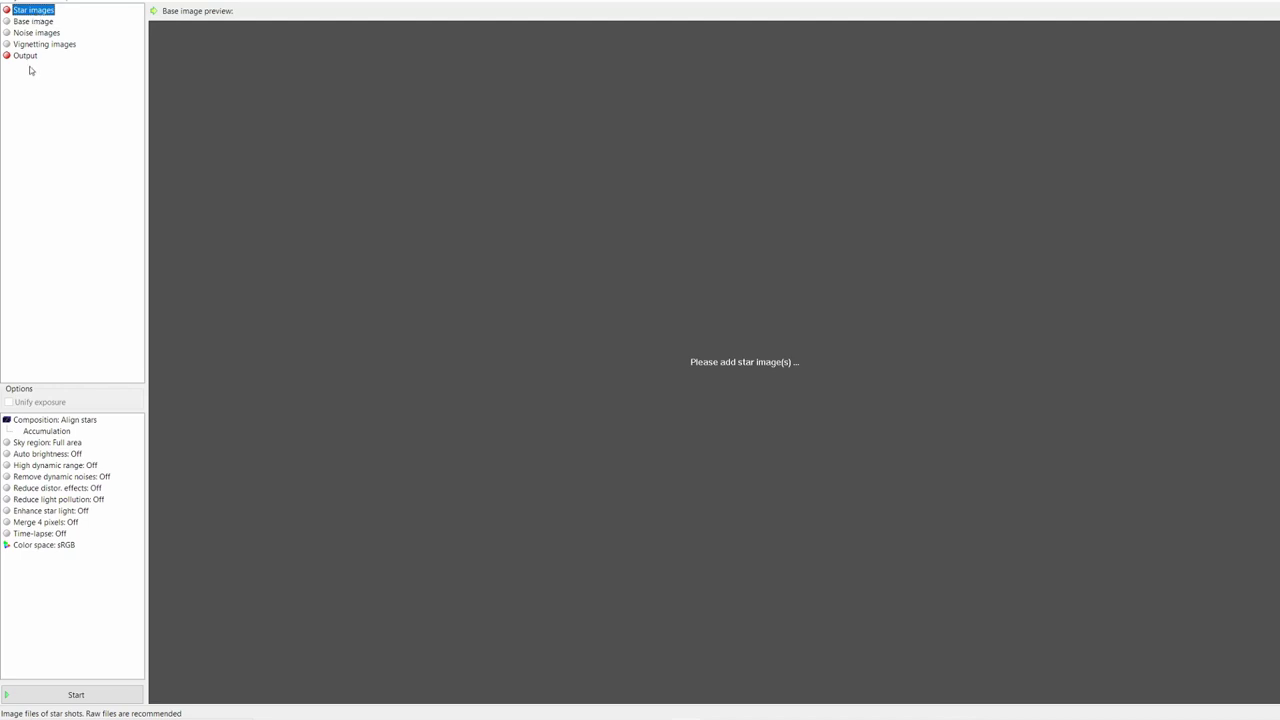
pyautogui.click(27, 57)
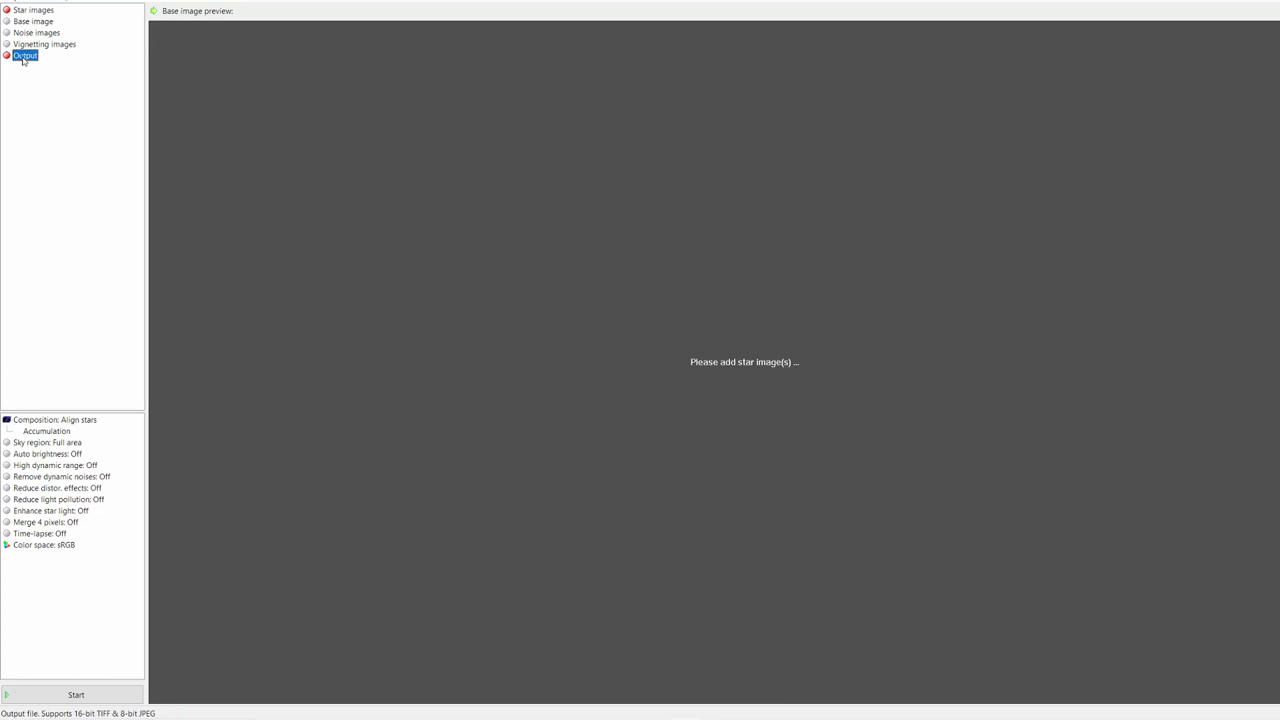
pyautogui.click(32, 10)
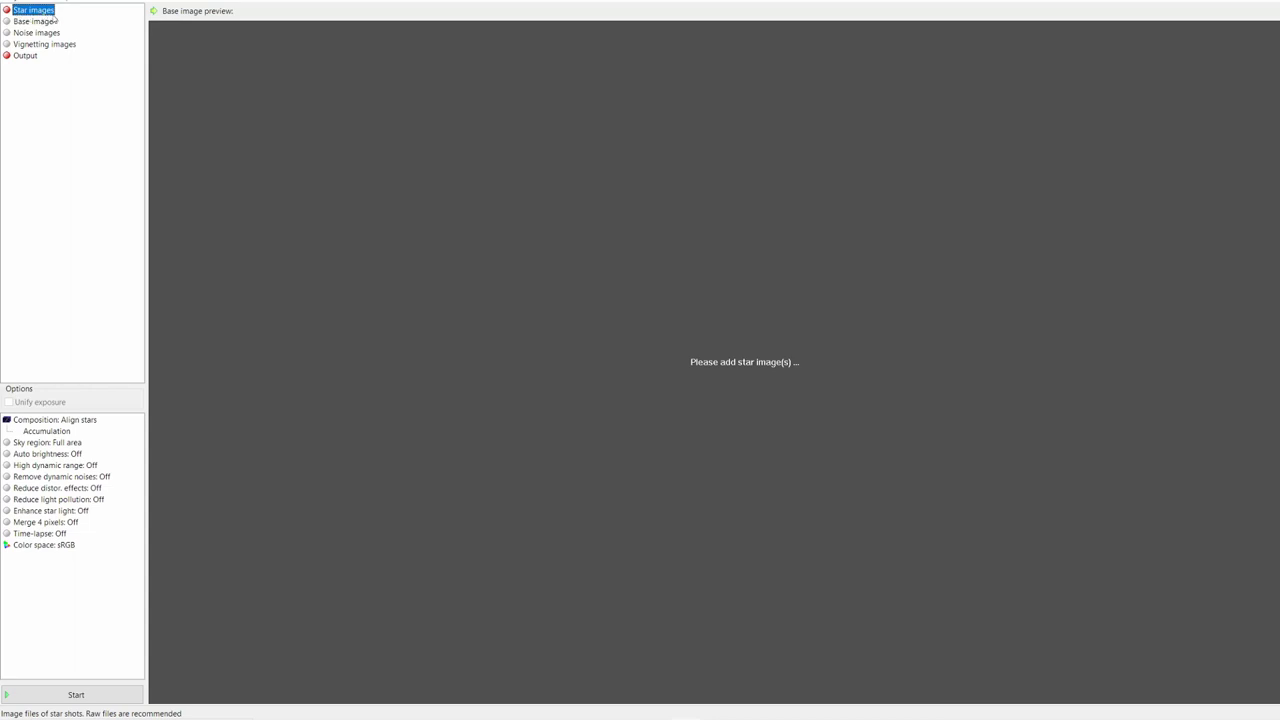
pyautogui.doubleClick(48, 11)
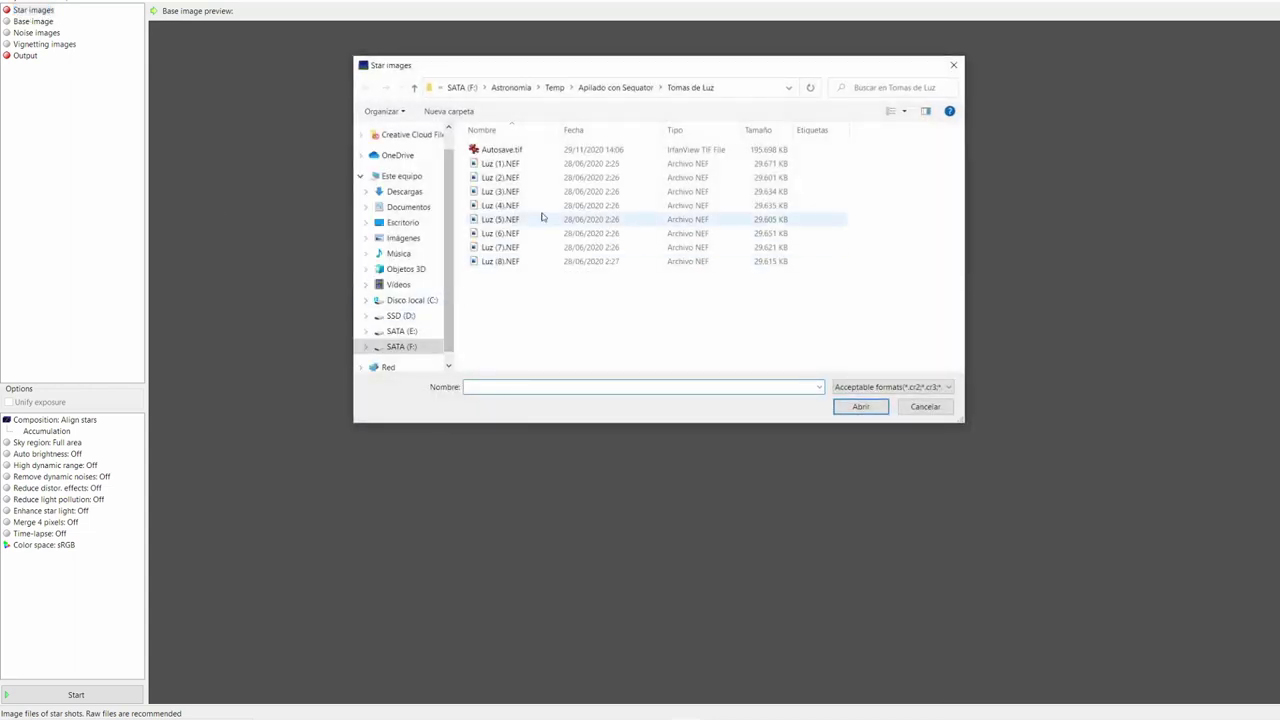
pyautogui.click(502, 166)
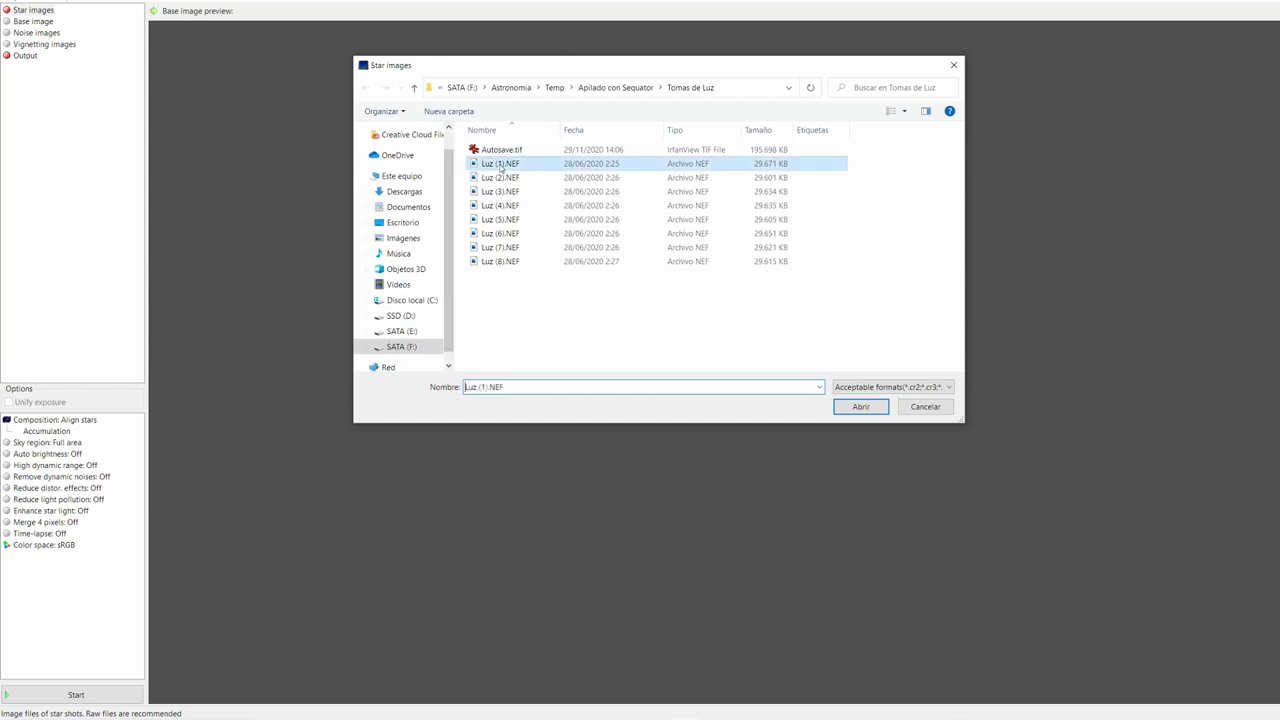
pyautogui.keyDown('shift'); pyautogui.click(500, 263); pyautogui.keyUp('shift')
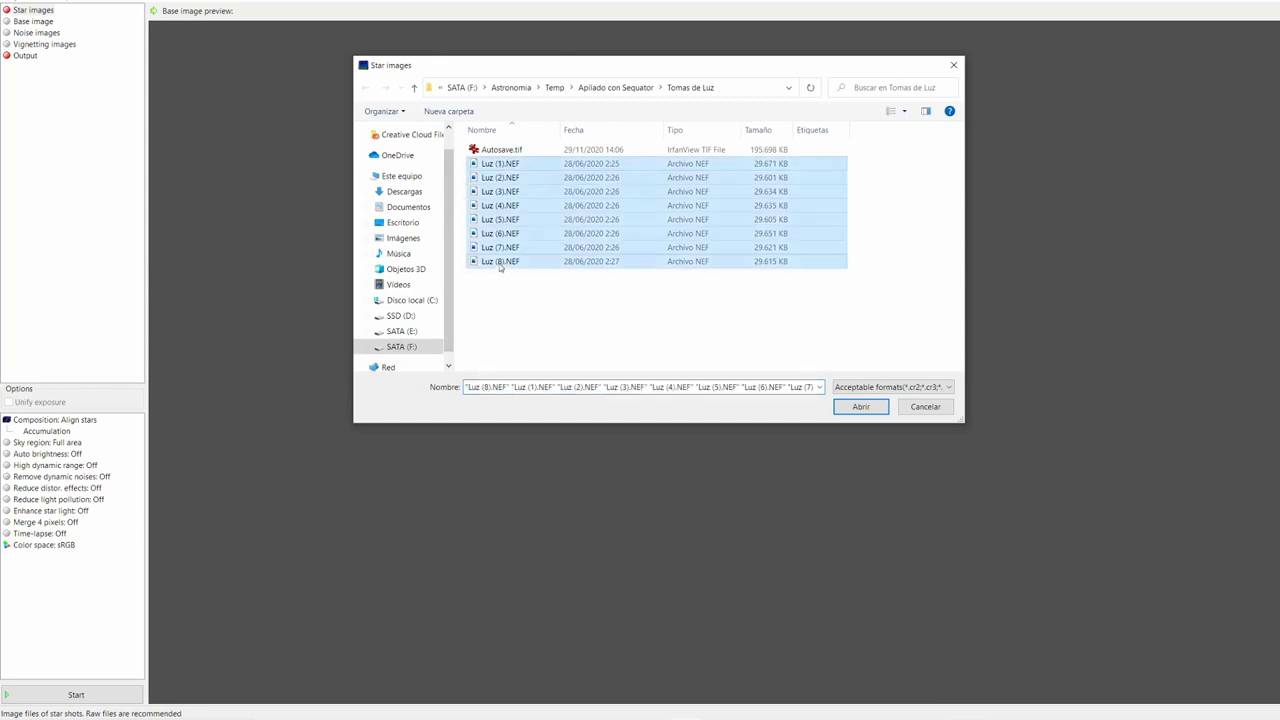
pyautogui.click(862, 407)
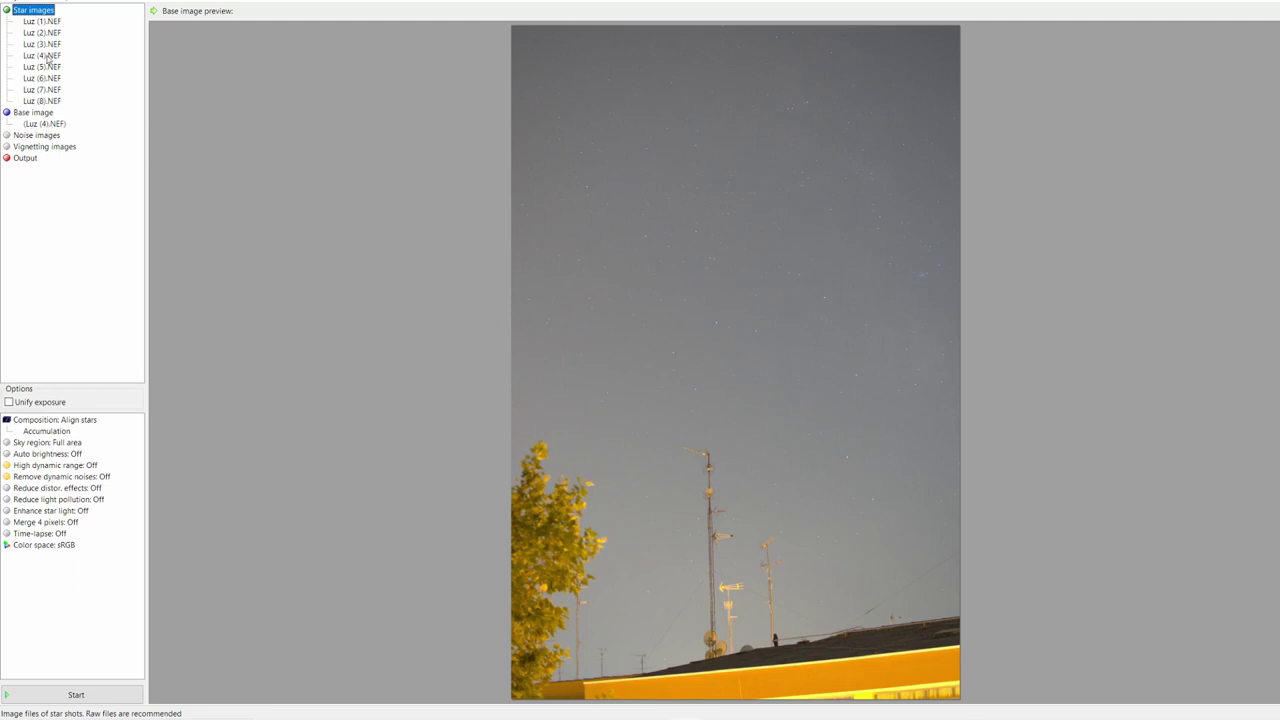
pyautogui.doubleClick(33, 112)
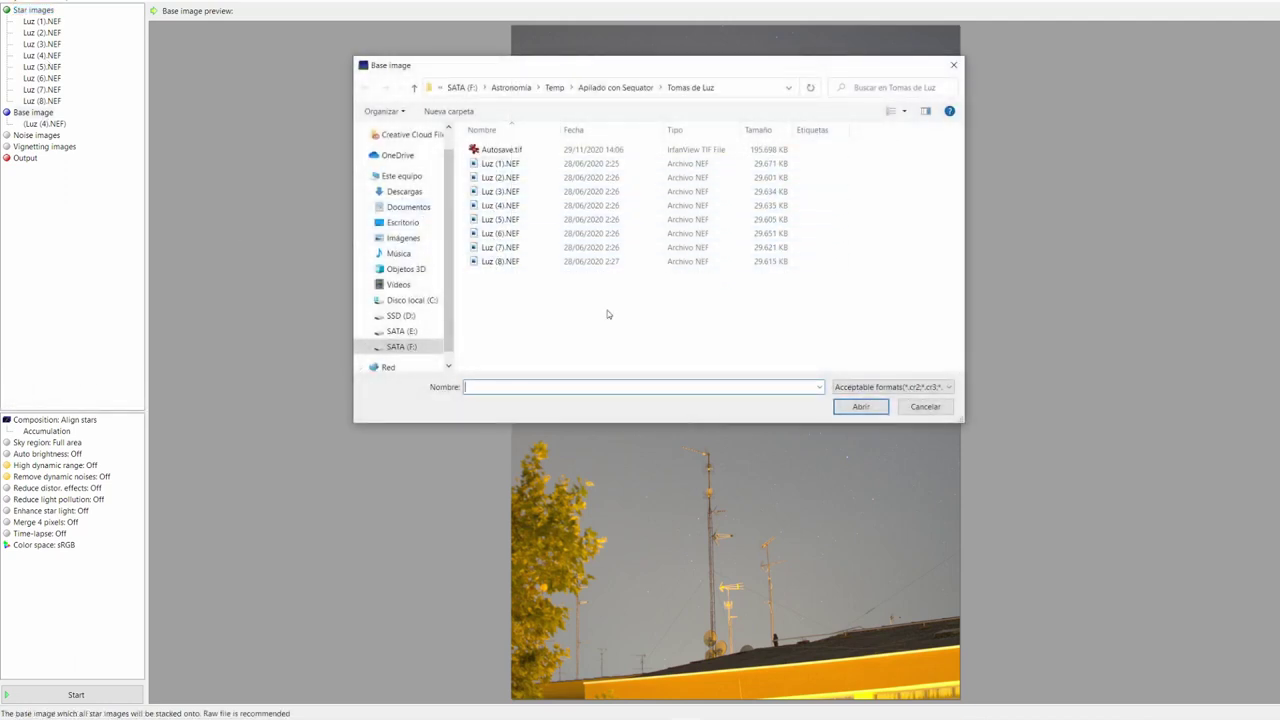
pyautogui.press('Escape')
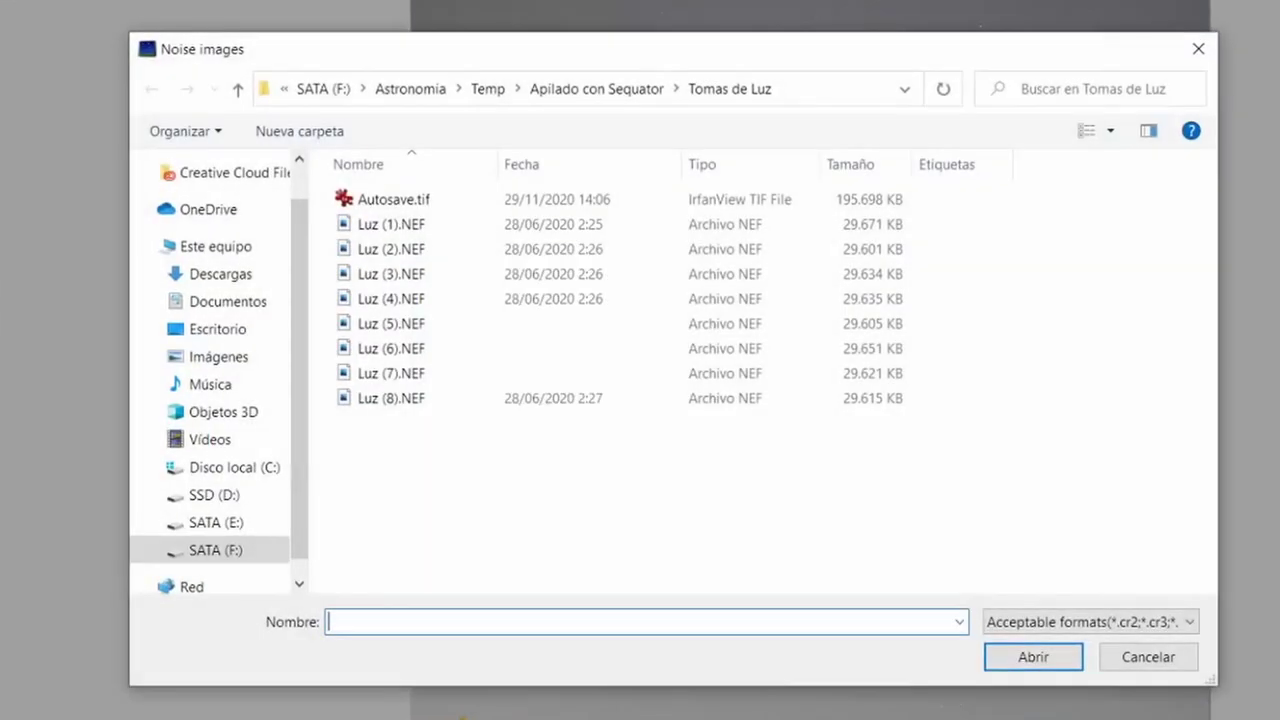
# Add all dark frames, Dark (1).NEF through Dark (10).NEF, from the Tomas Dark folder as noise images
pyautogui.click(613, 97)
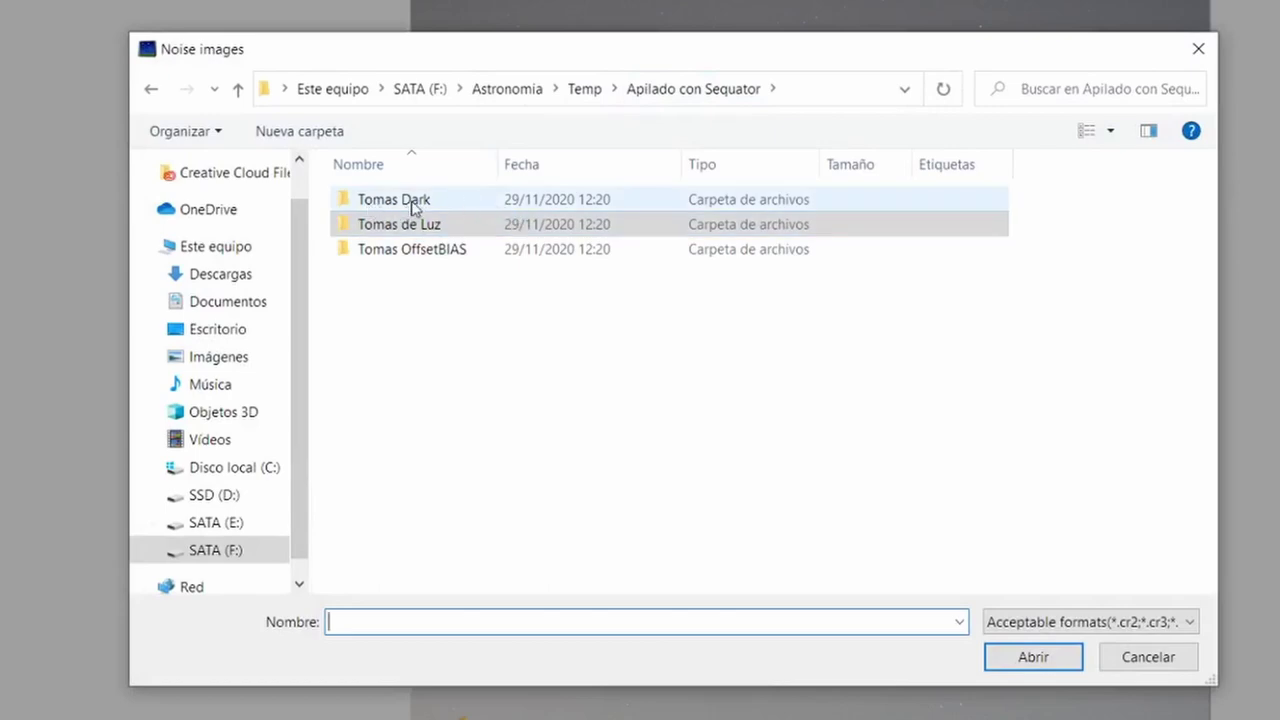
pyautogui.click(414, 206)
pyautogui.keyDown('shift'); pyautogui.click(437, 231); pyautogui.keyUp('shift')
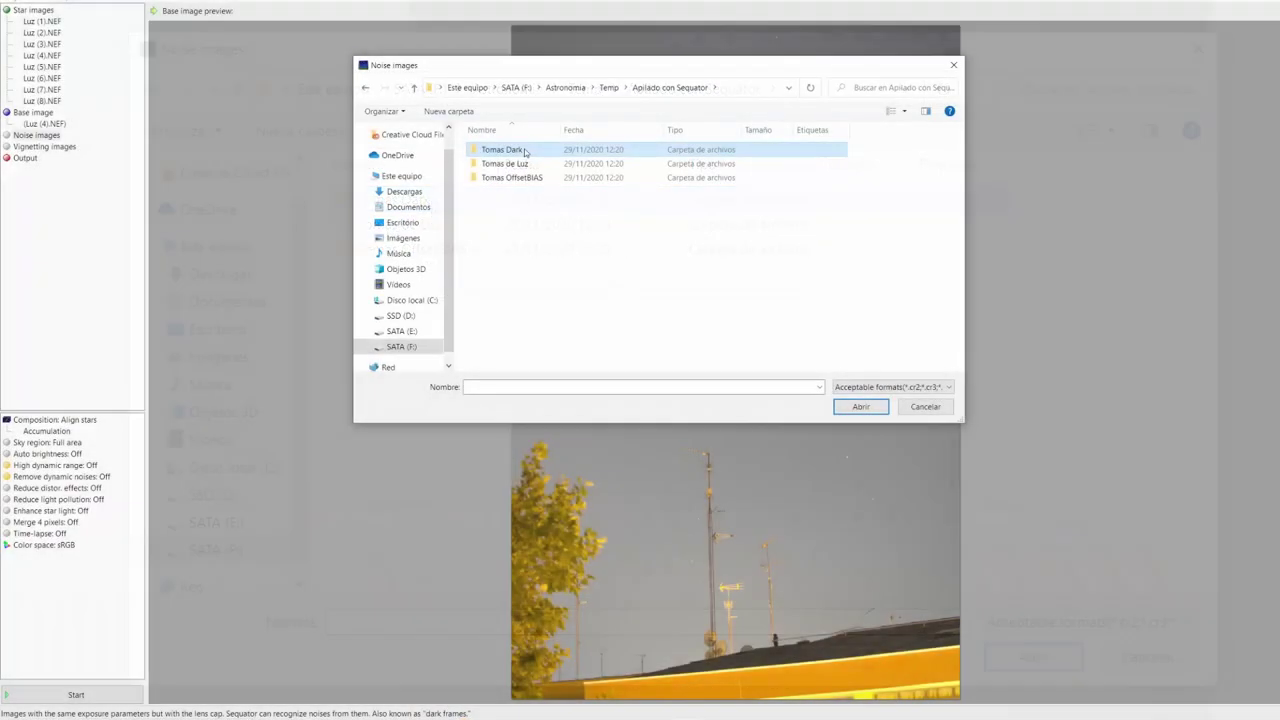
pyautogui.keyDown('shift'); pyautogui.click(520, 178); pyautogui.keyUp('shift')
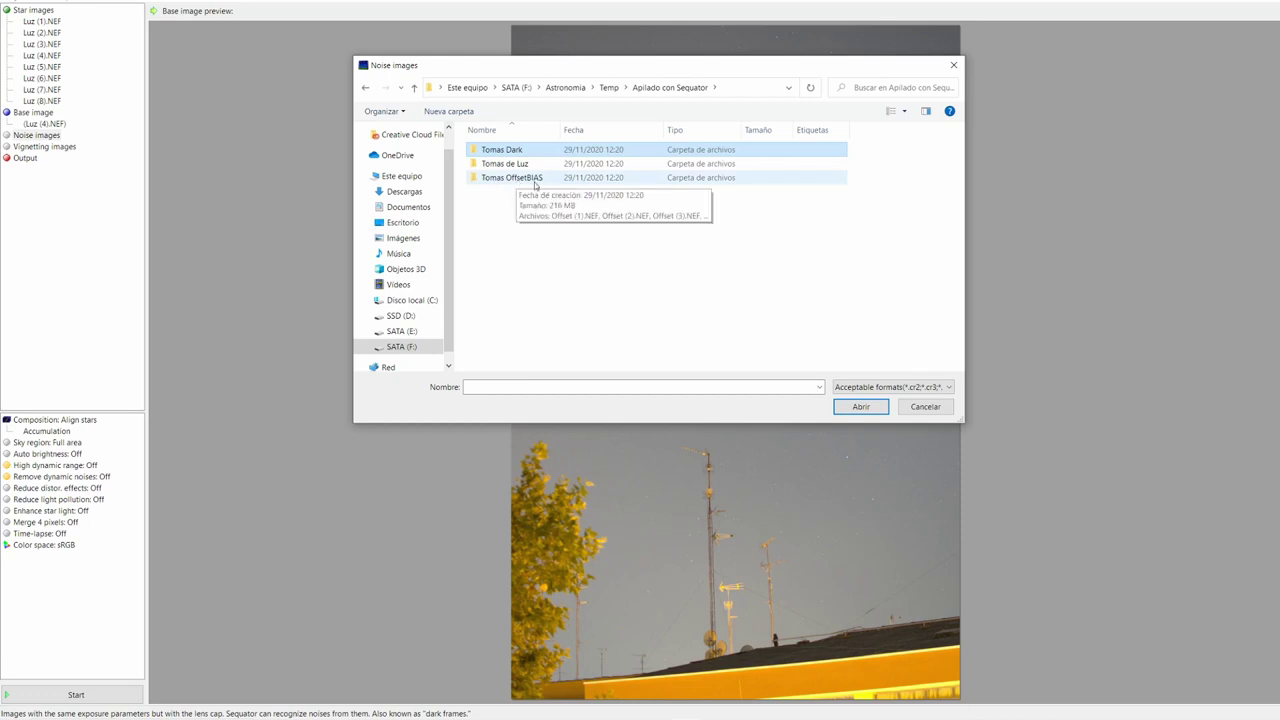
pyautogui.doubleClick(519, 152)
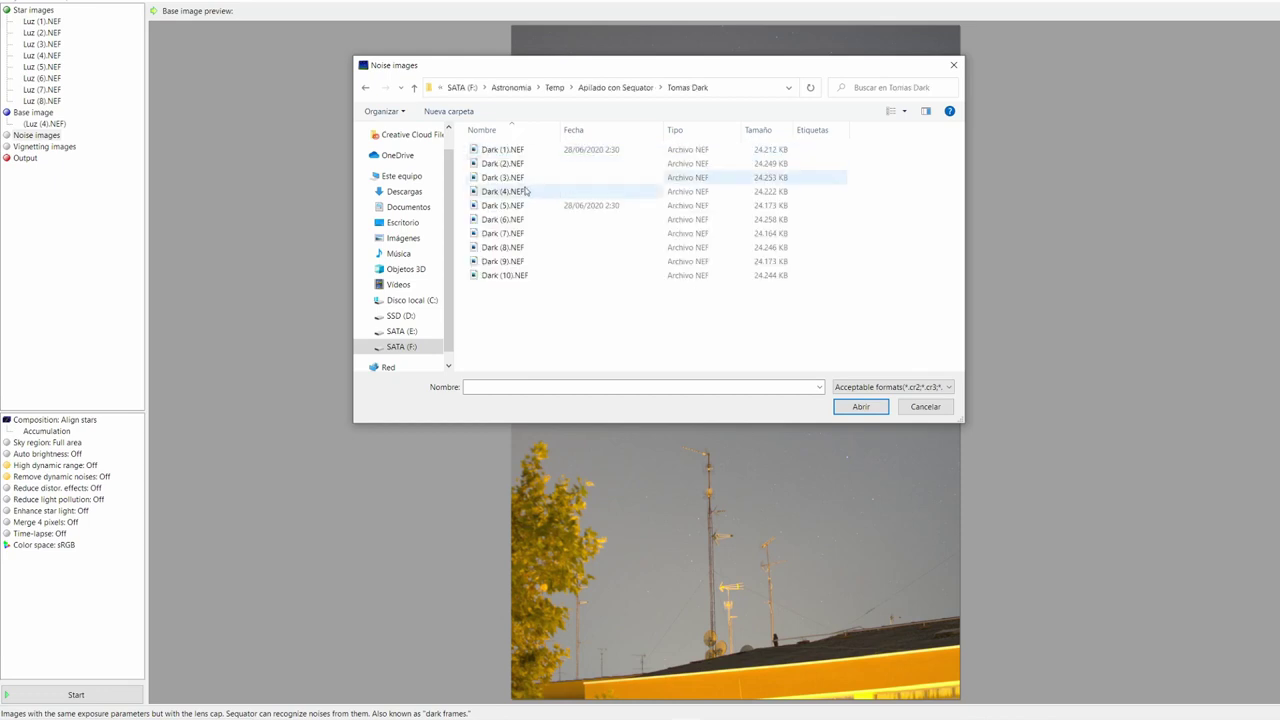
pyautogui.hotkey('ctrl', 'a')
pyautogui.click(862, 408)
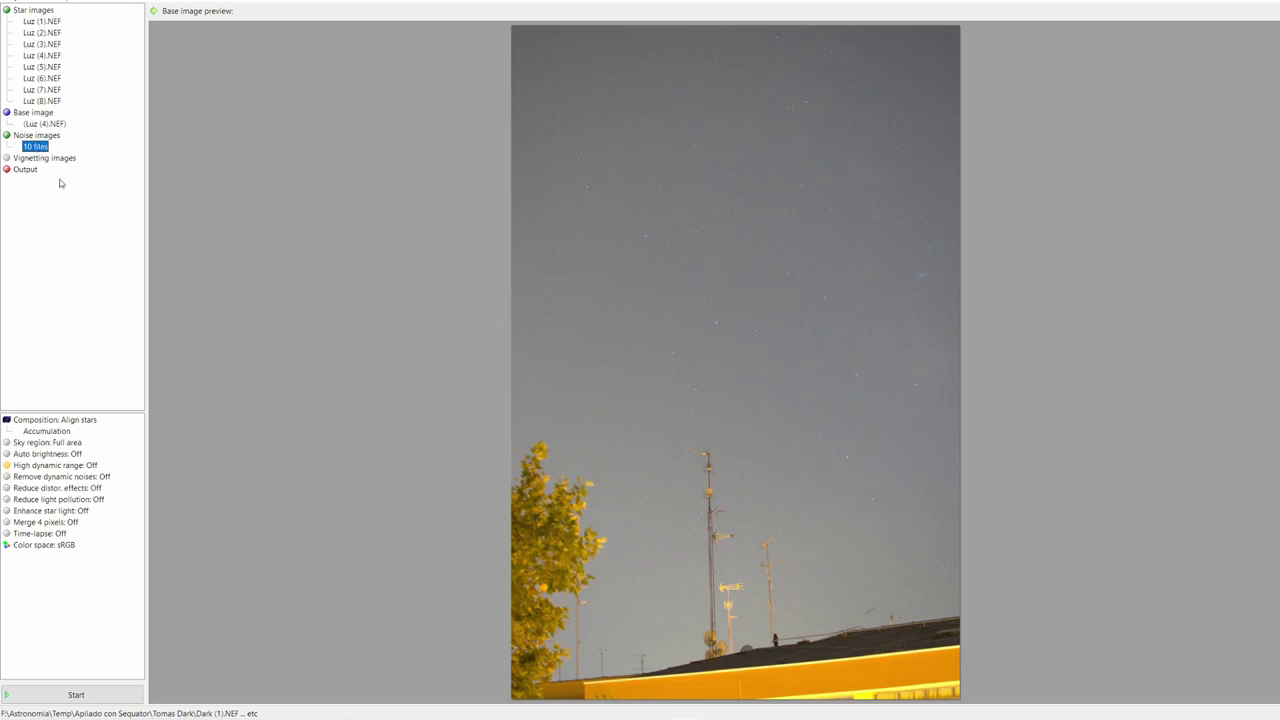
# Set the output to an uncompressed TIFF file named Apilado01 in the Tomas de Luz folder
pyautogui.click(40, 158)
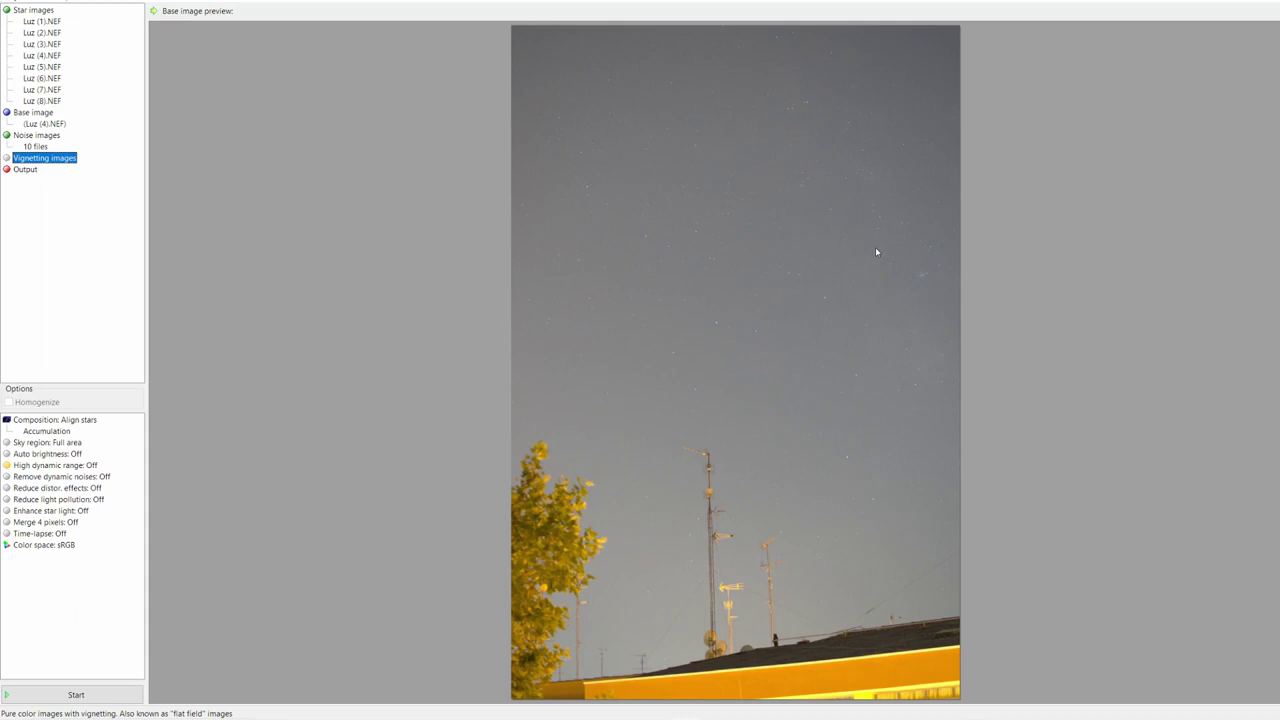
pyautogui.click(22, 170)
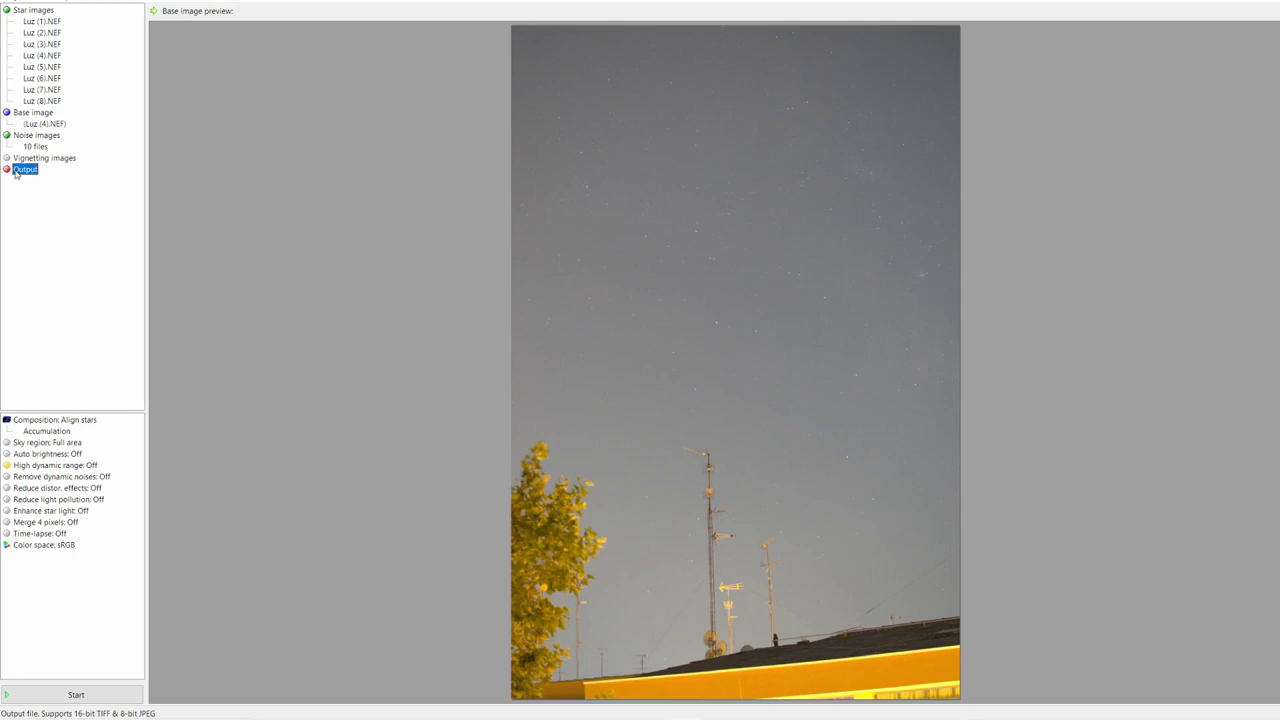
pyautogui.doubleClick(28, 170)
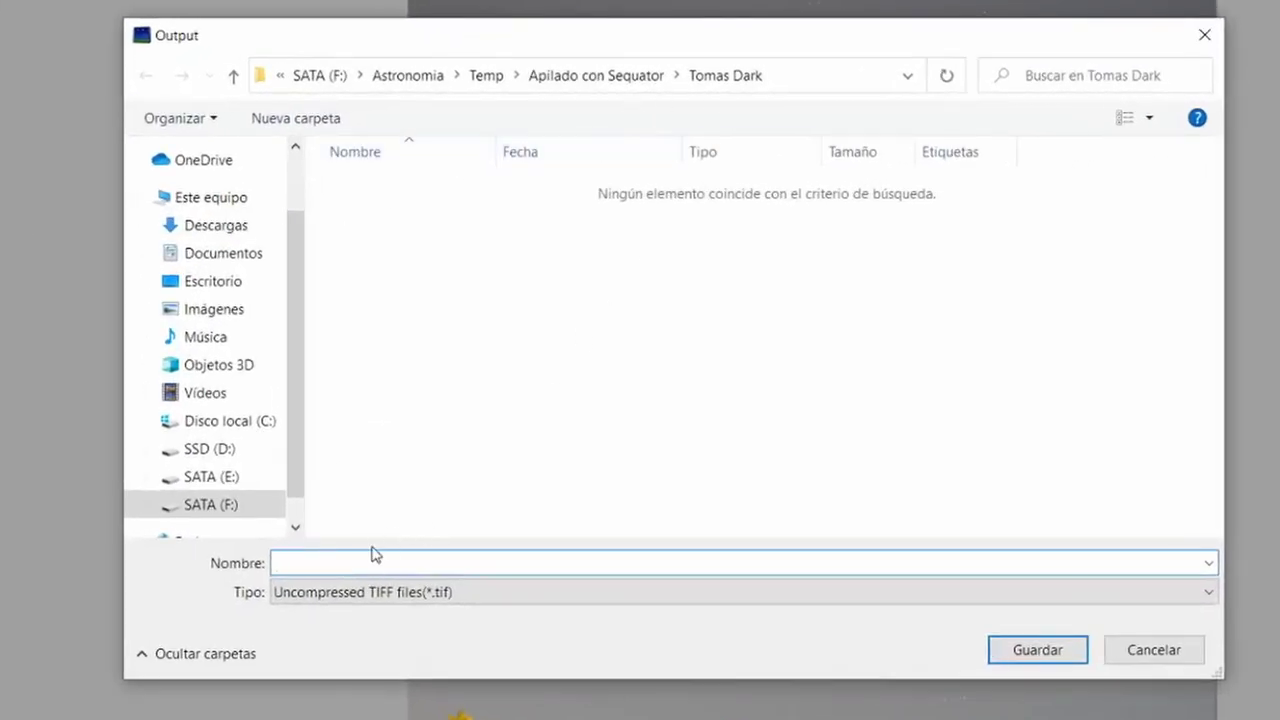
pyautogui.click(620, 75)
pyautogui.doubleClick(390, 211)
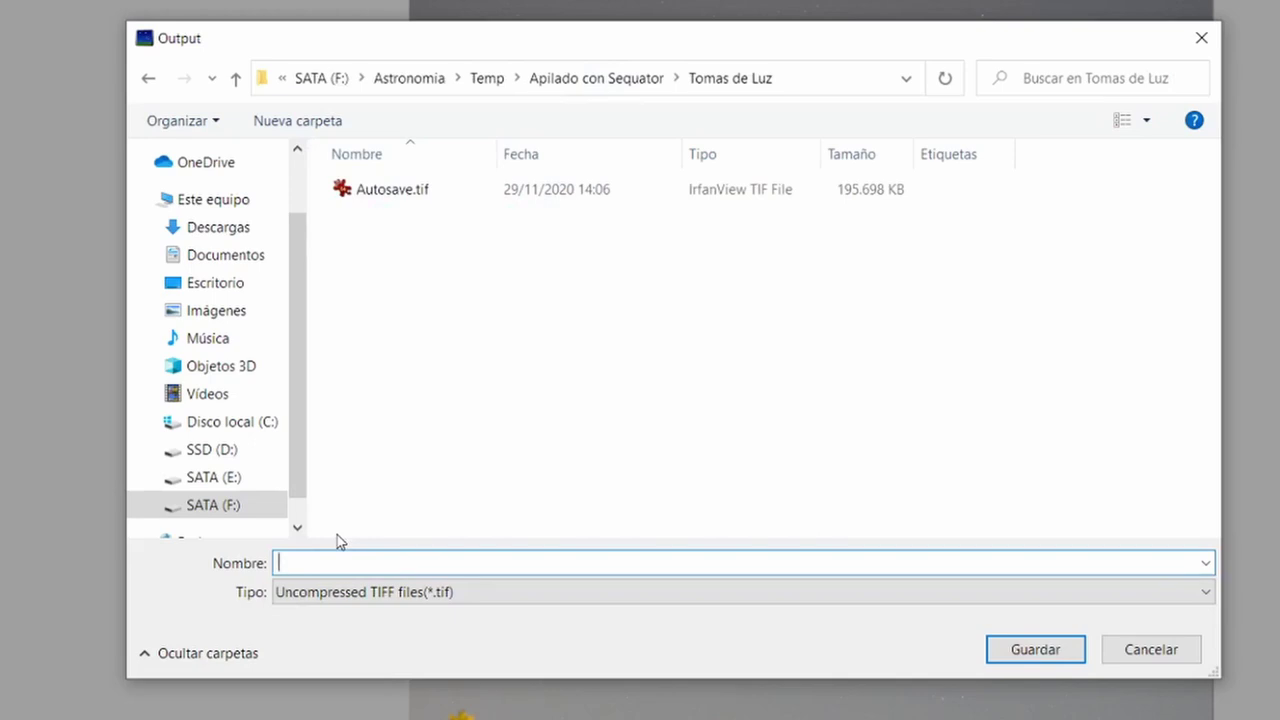
pyautogui.write('Apilado01')
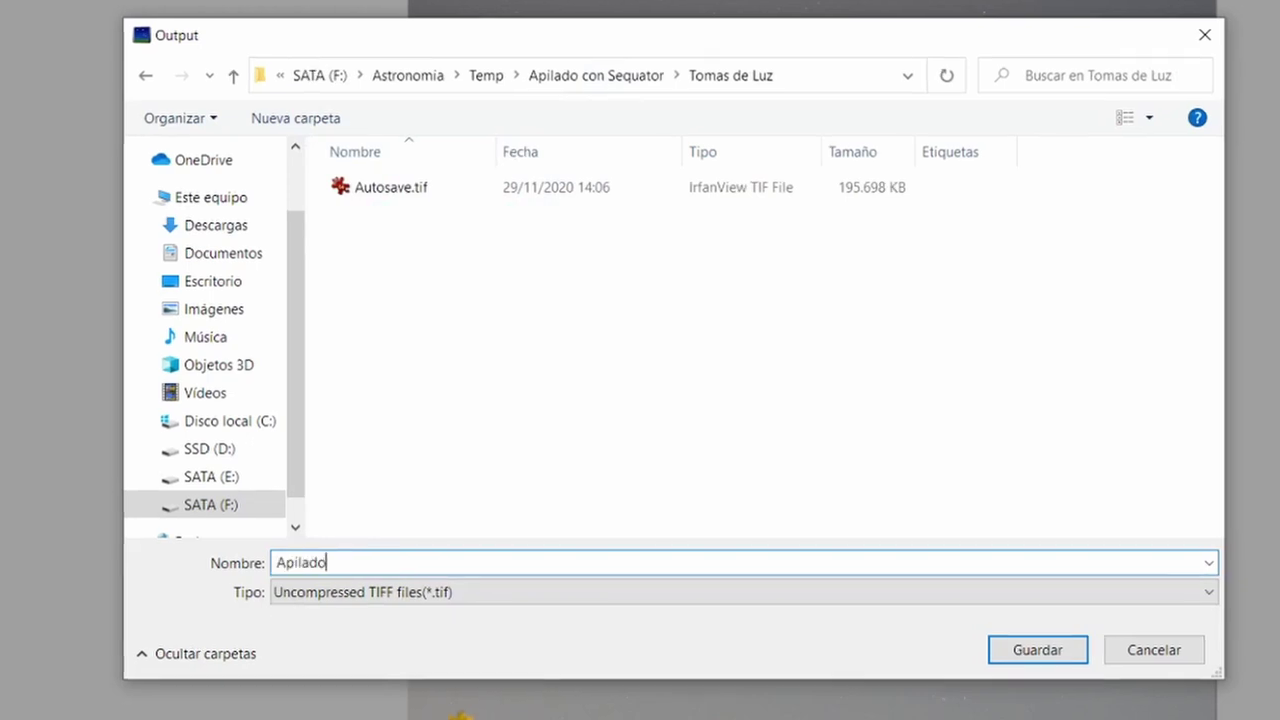
pyautogui.click(365, 591)
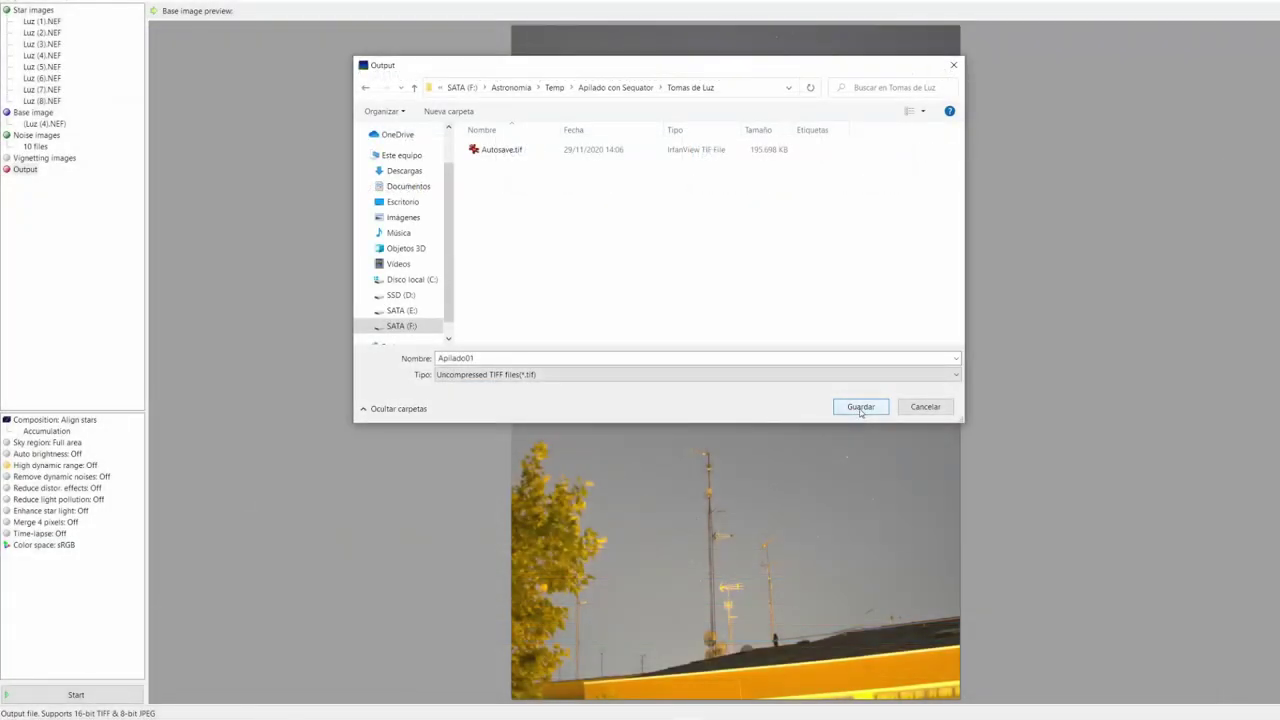
pyautogui.click(860, 407)
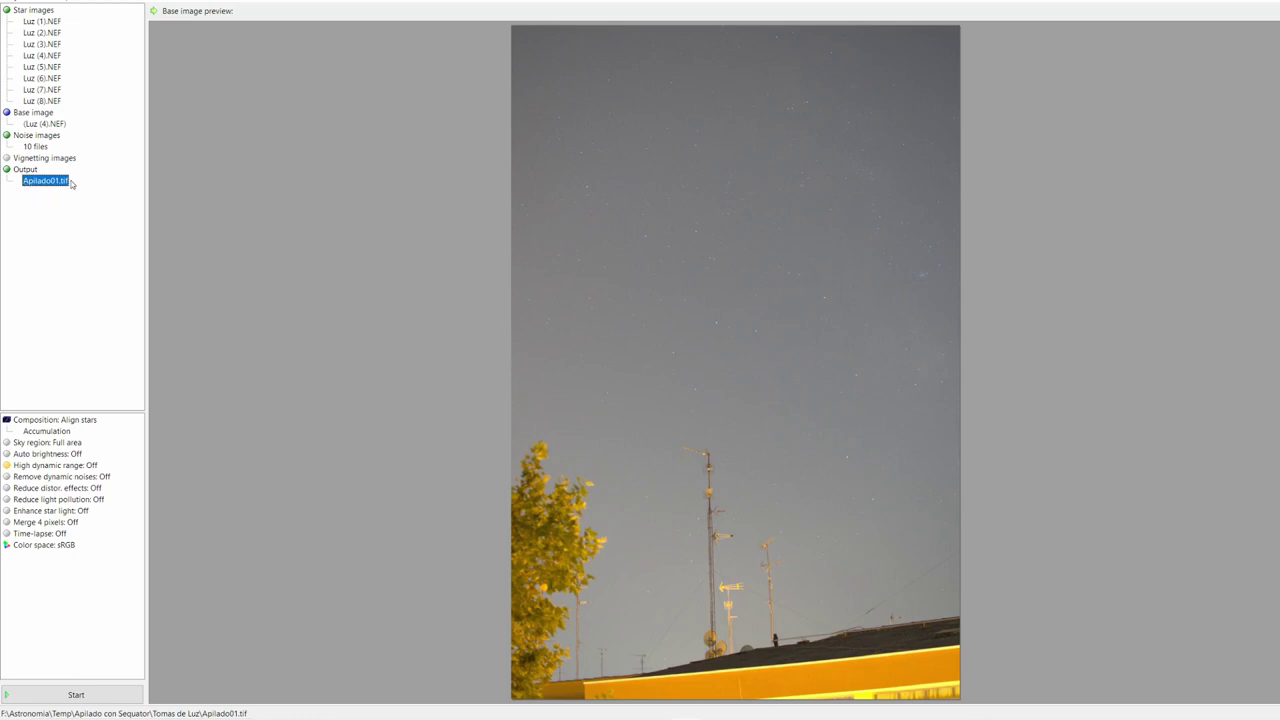
# Set the composition to Align stars with the Freeze ground computing option
pyautogui.click(46, 421)
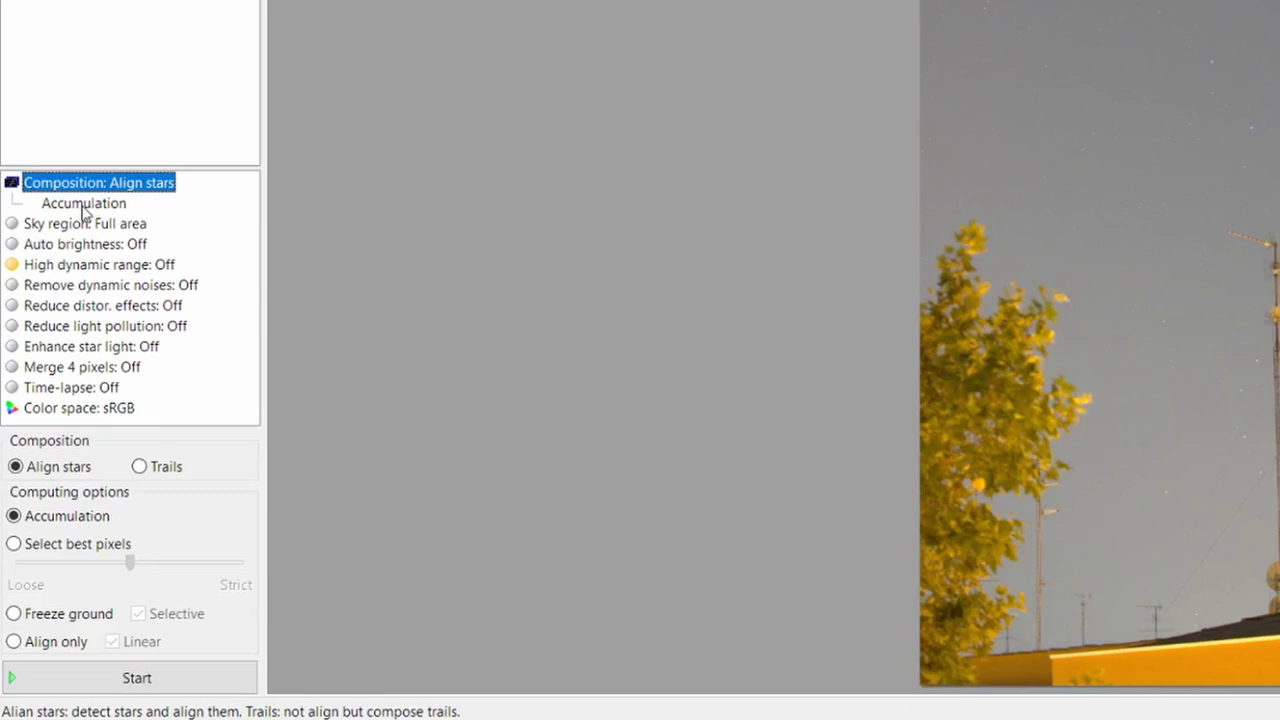
pyautogui.click(84, 204)
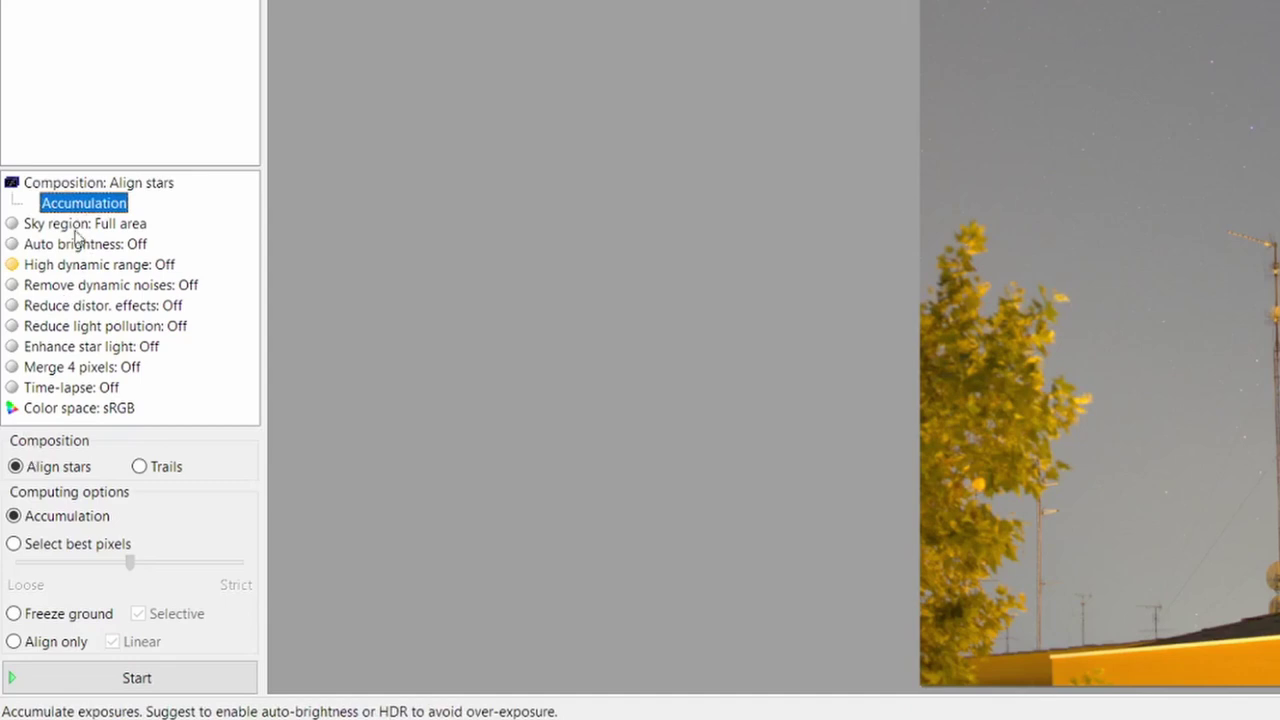
pyautogui.click(86, 186)
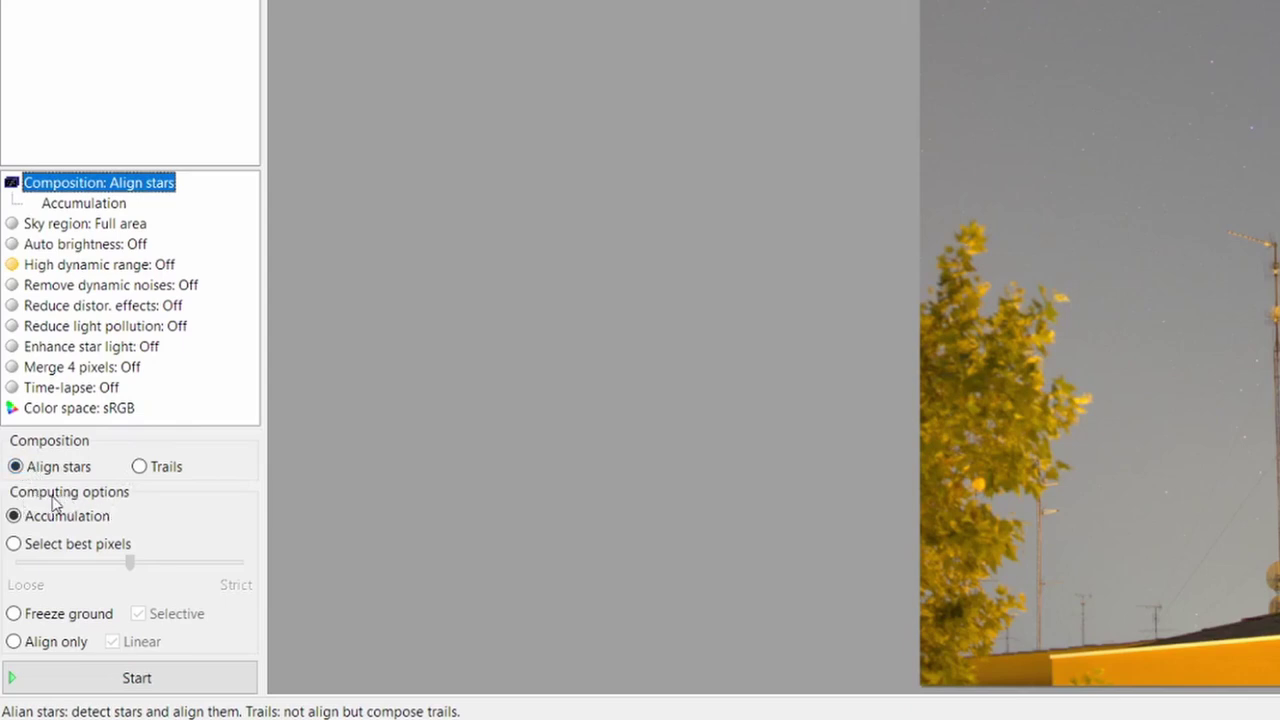
pyautogui.moveTo(46, 523)
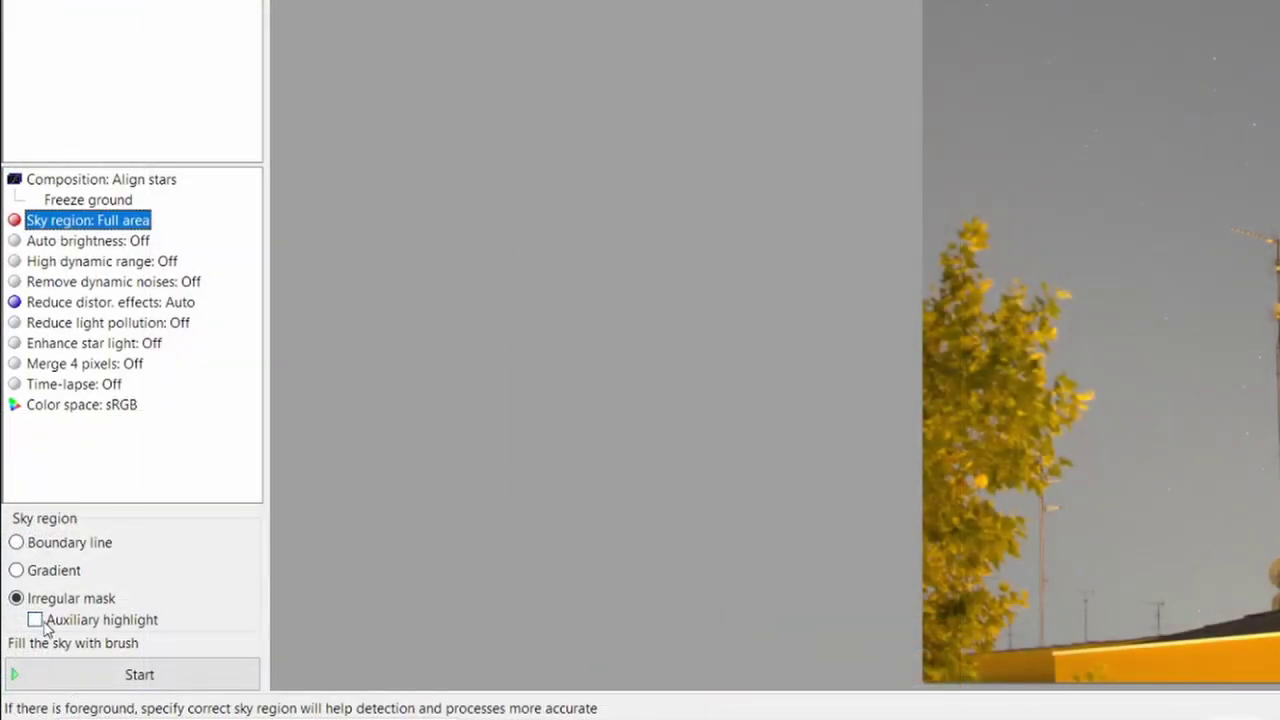
# Try defining the sky region with a boundary line and with a gradient across the base image preview
pyautogui.click(58, 545)
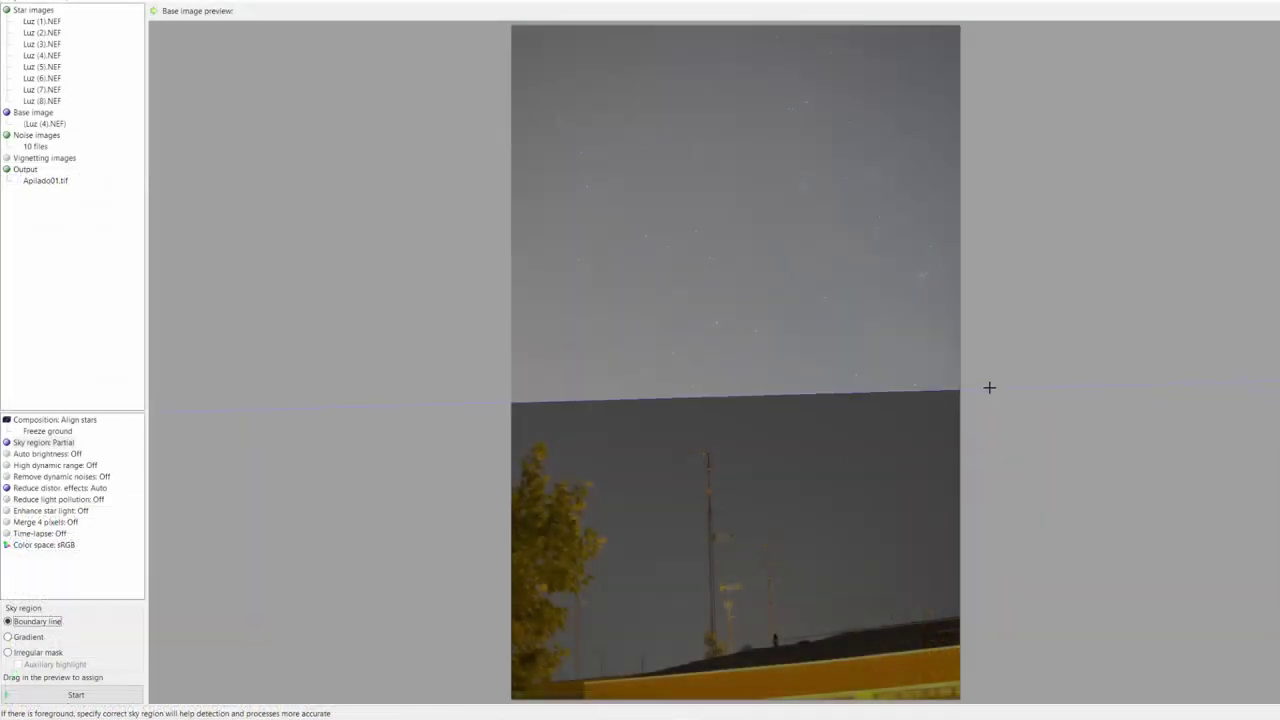
pyautogui.moveTo(989, 387)
pyautogui.mouseDown()
pyautogui.moveTo(963, 191)
pyautogui.moveTo(1000, 506)
pyautogui.moveTo(997, 389)
pyautogui.mouseUp()
pyautogui.click(30, 638)
pyautogui.moveTo(1128, 351); pyautogui.dragTo(777, 451)
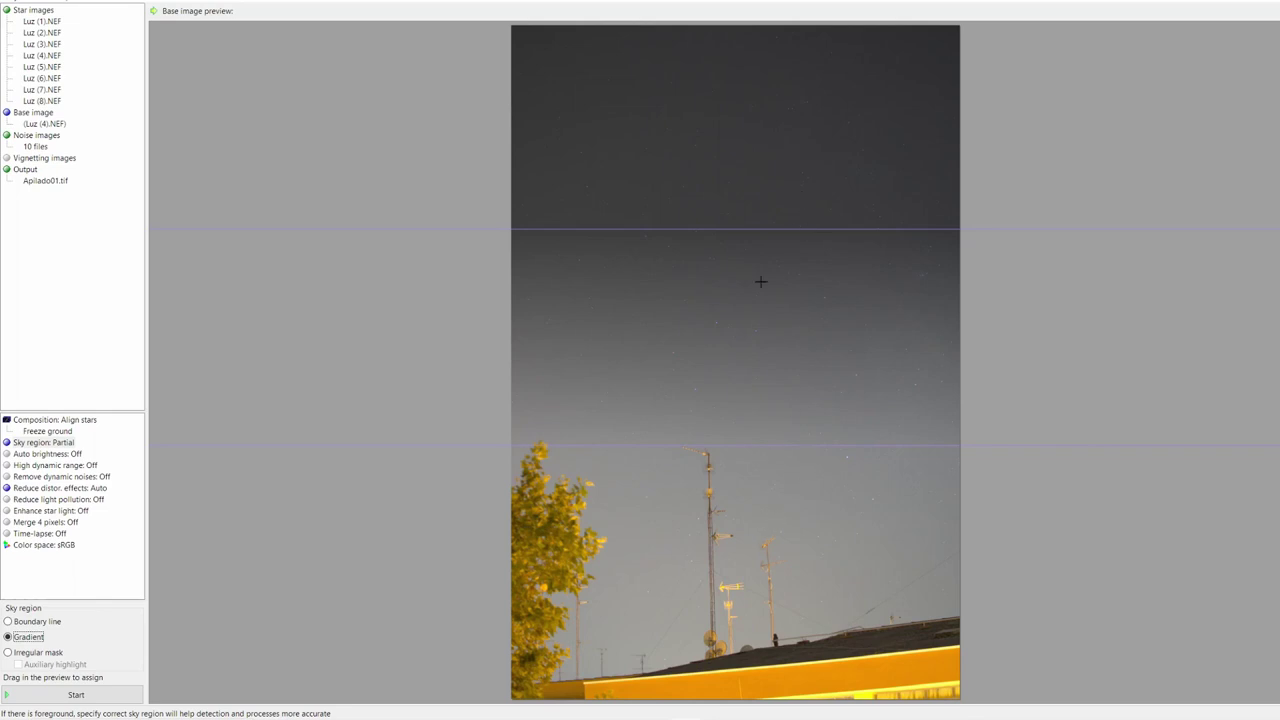
# Paint an irregular mask over the whole sky around the tree, antennas and roof, using the auxiliary highlight as a guide
pyautogui.click(34, 655)
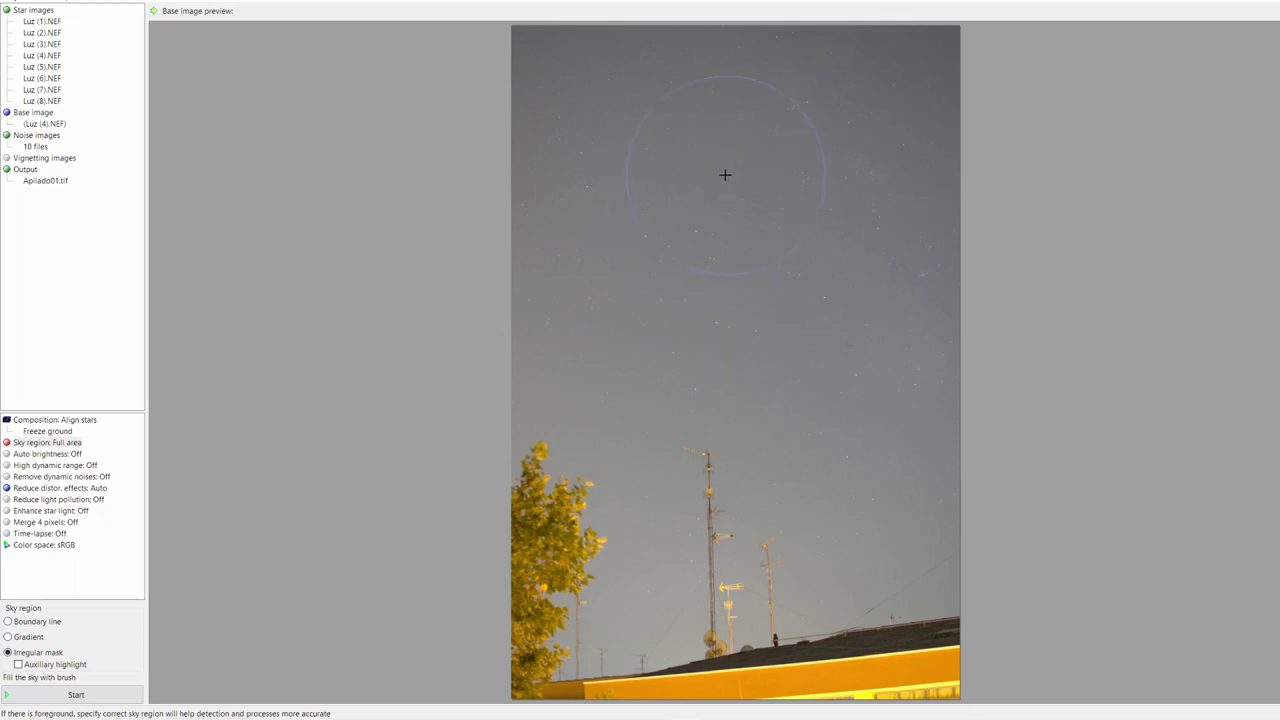
pyautogui.moveTo(866, 83)
pyautogui.mouseDown()
pyautogui.moveTo(932, 67)
pyautogui.moveTo(586, 73)
pyautogui.moveTo(540, 87)
pyautogui.moveTo(531, 123)
pyautogui.moveTo(587, 141)
pyautogui.moveTo(978, 145)
pyautogui.moveTo(979, 182)
pyautogui.moveTo(850, 202)
pyautogui.moveTo(517, 210)
pyautogui.moveTo(500, 241)
pyautogui.moveTo(993, 276)
pyautogui.moveTo(821, 292)
pyautogui.moveTo(498, 284)
pyautogui.mouseUp()
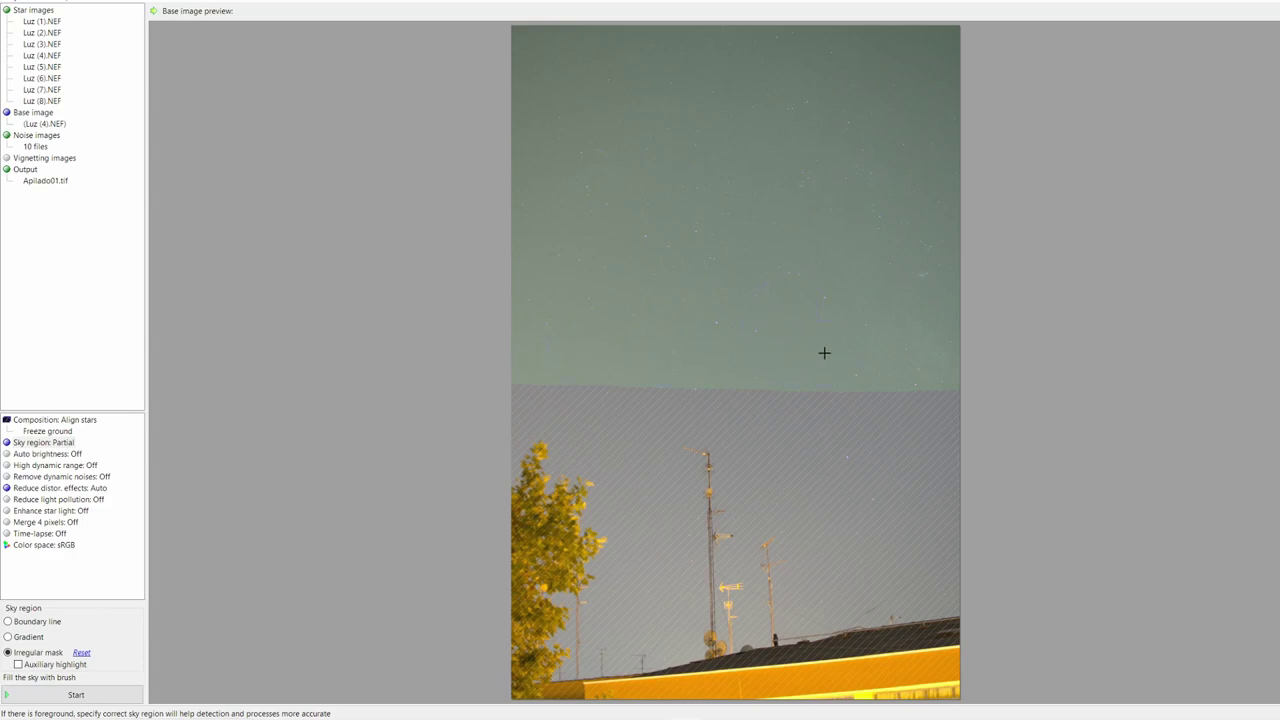
pyautogui.moveTo(730, 382)
pyautogui.mouseDown()
pyautogui.moveTo(497, 386)
pyautogui.moveTo(749, 394)
pyautogui.moveTo(832, 433)
pyautogui.moveTo(897, 443)
pyautogui.moveTo(943, 460)
pyautogui.moveTo(943, 537)
pyautogui.moveTo(908, 552)
pyautogui.moveTo(766, 449)
pyautogui.moveTo(734, 404)
pyautogui.mouseUp()
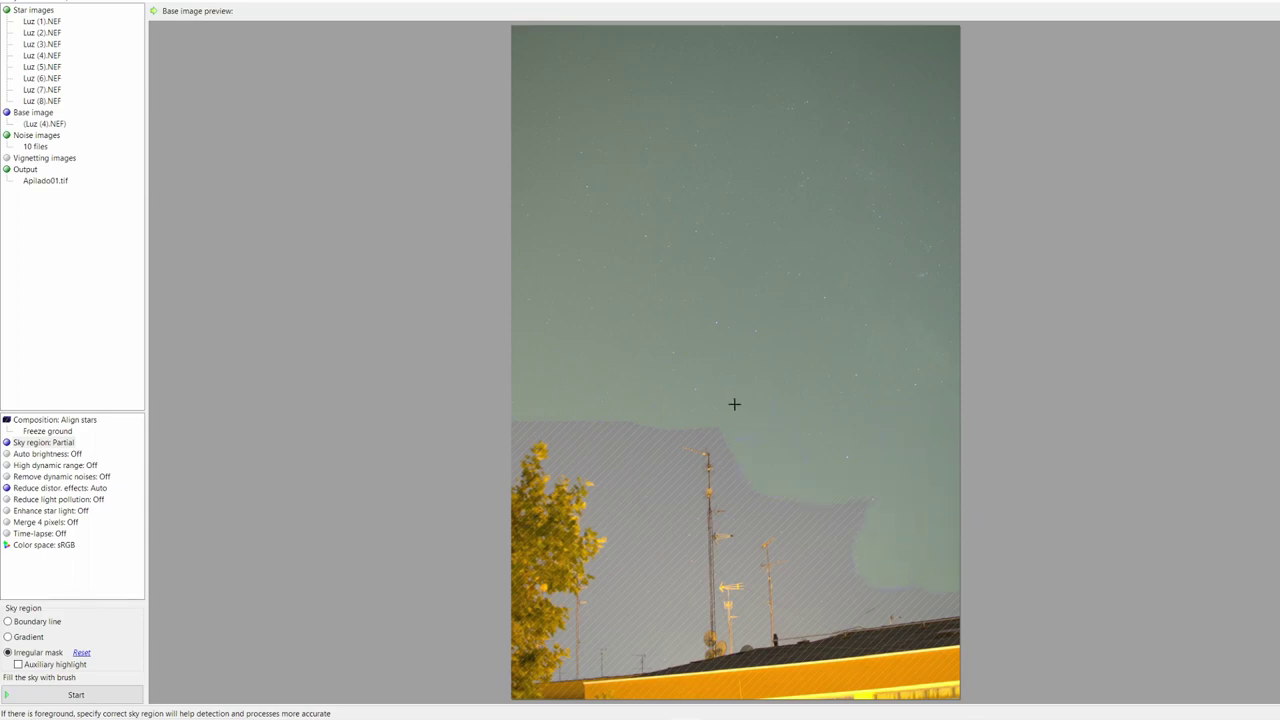
pyautogui.moveTo(656, 388)
pyautogui.mouseDown()
pyautogui.moveTo(602, 416)
pyautogui.moveTo(531, 393)
pyautogui.moveTo(663, 408)
pyautogui.moveTo(628, 454)
pyautogui.moveTo(607, 440)
pyautogui.moveTo(579, 455)
pyautogui.moveTo(586, 463)
pyautogui.moveTo(550, 438)
pyautogui.mouseUp()
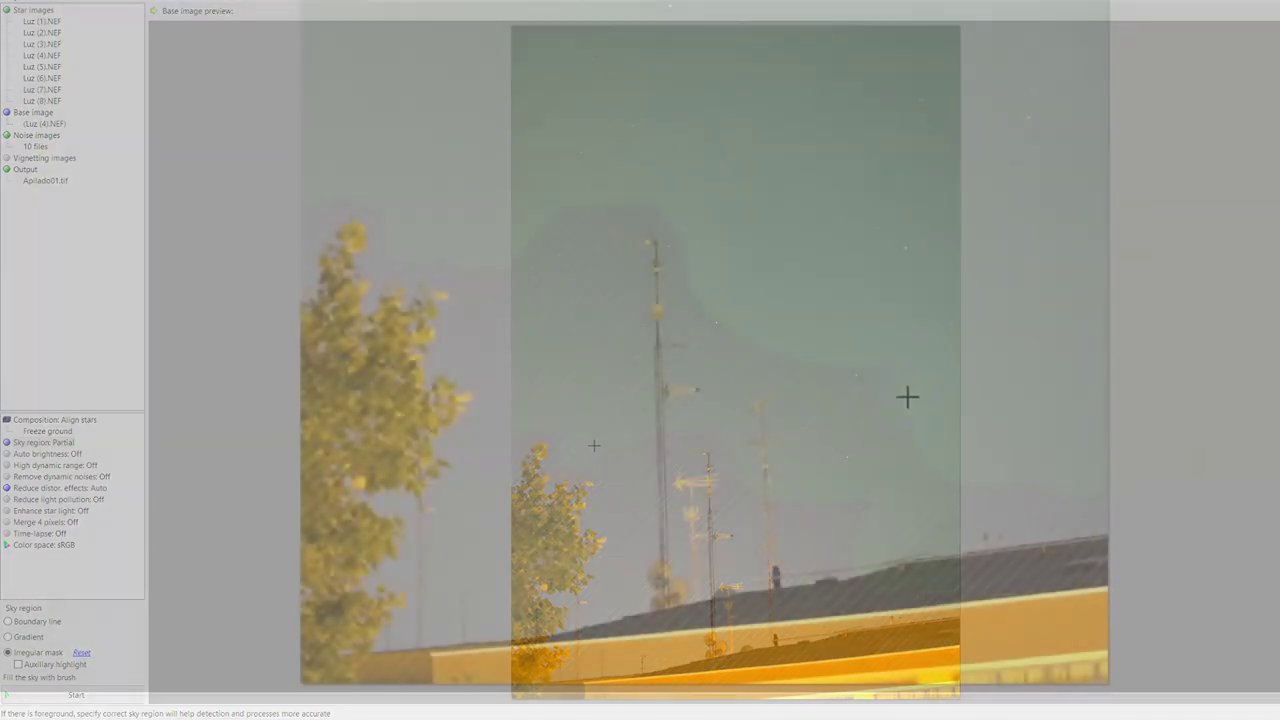
pyautogui.moveTo(826, 355)
pyautogui.mouseDown()
pyautogui.moveTo(820, 409)
pyautogui.moveTo(903, 446)
pyautogui.moveTo(1089, 480)
pyautogui.moveTo(1063, 494)
pyautogui.moveTo(1106, 494)
pyautogui.moveTo(963, 497)
pyautogui.moveTo(816, 528)
pyautogui.moveTo(806, 477)
pyautogui.moveTo(720, 440)
pyautogui.mouseUp()
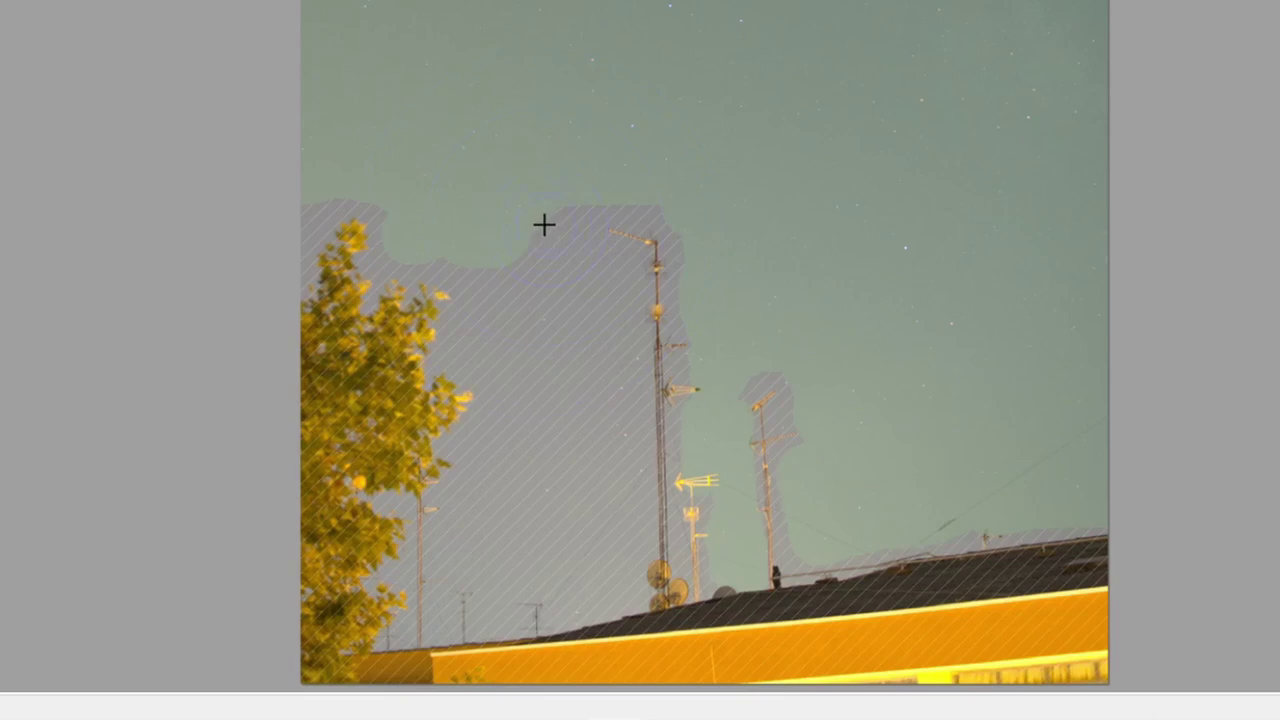
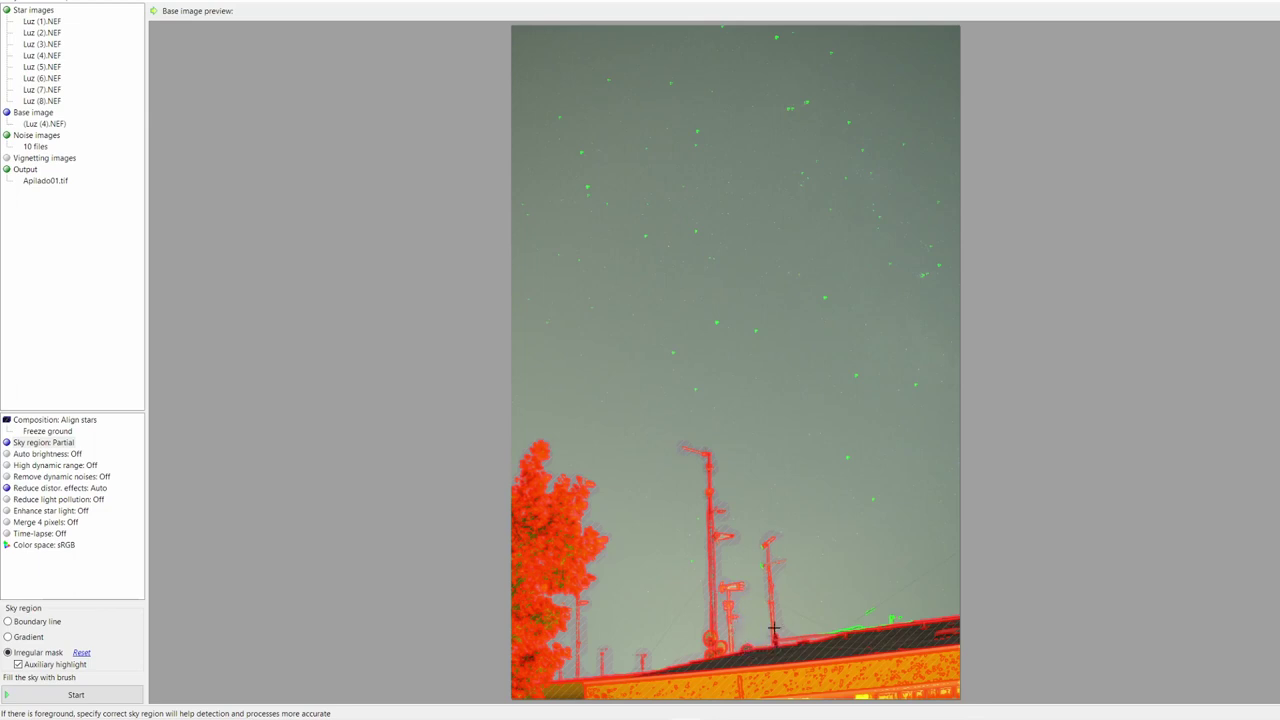
pyautogui.moveTo(775, 574)
pyautogui.mouseDown()
pyautogui.moveTo(787, 610)
pyautogui.moveTo(825, 641)
pyautogui.moveTo(869, 612)
pyautogui.moveTo(897, 637)
pyautogui.mouseUp()
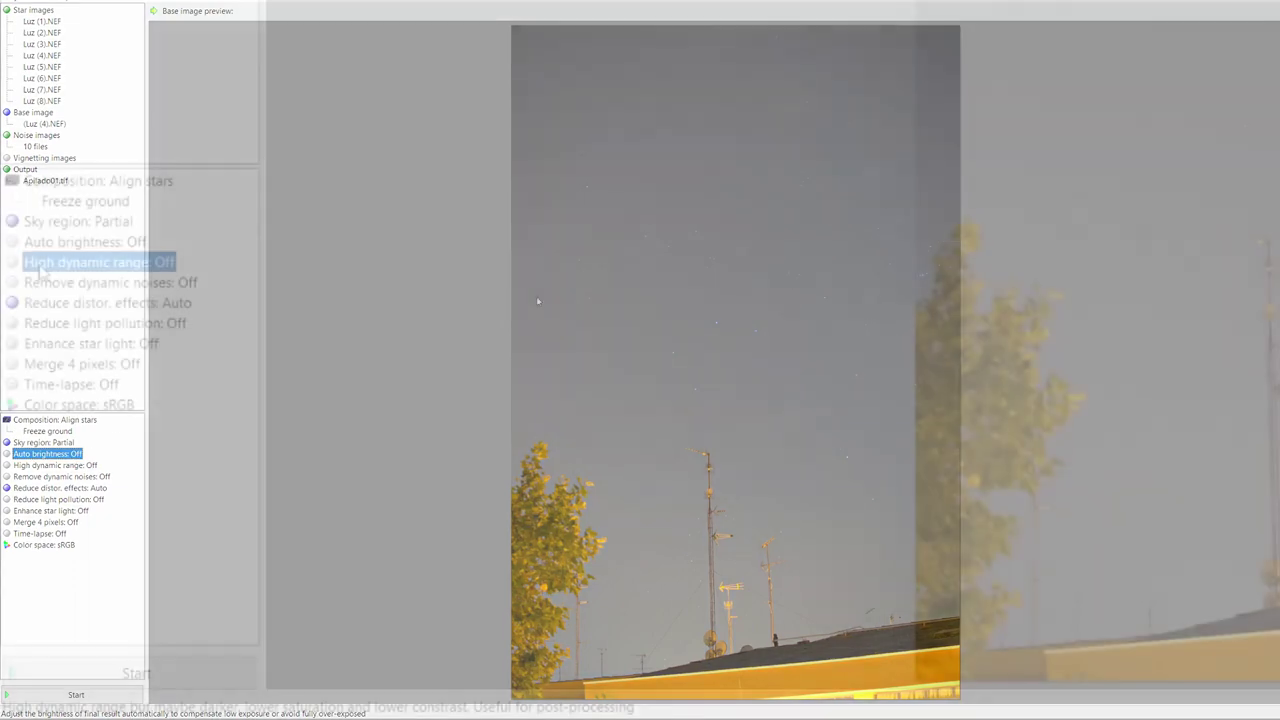
# Review the settings for high dynamic range, dynamic noise removal, distortion reduction and light pollution reduction
pyautogui.click(89, 466)
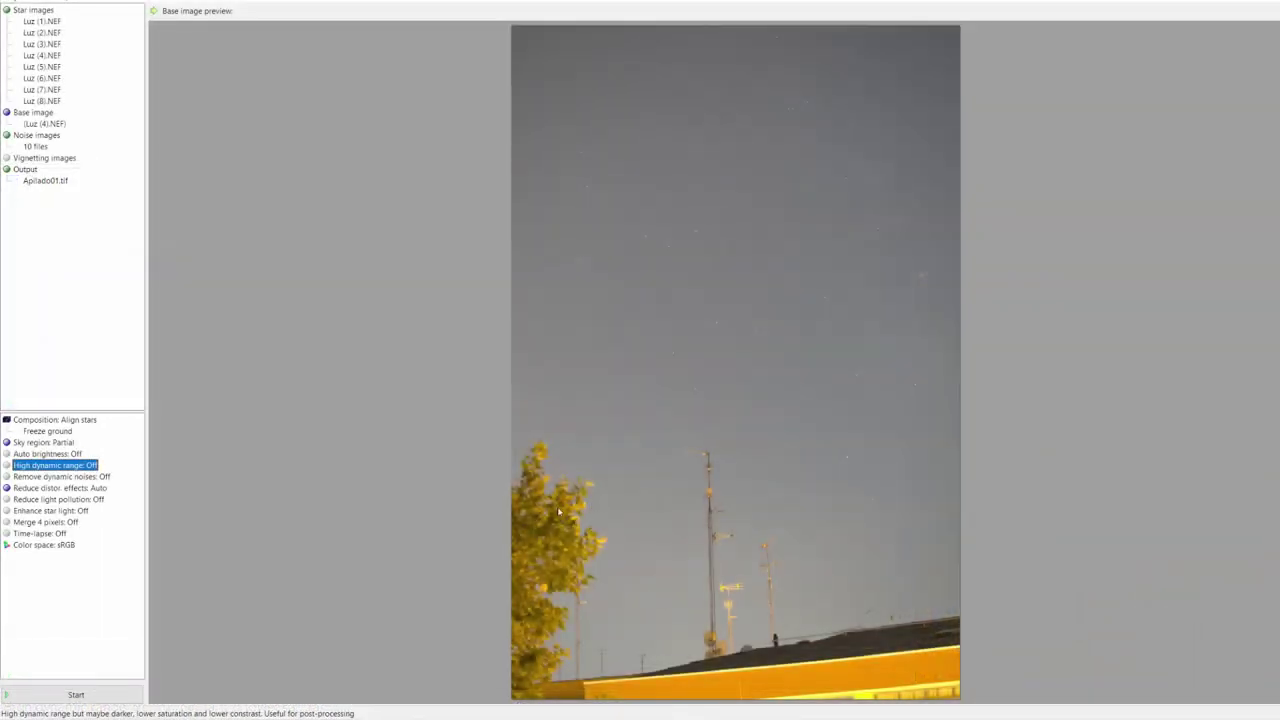
pyautogui.click(57, 477)
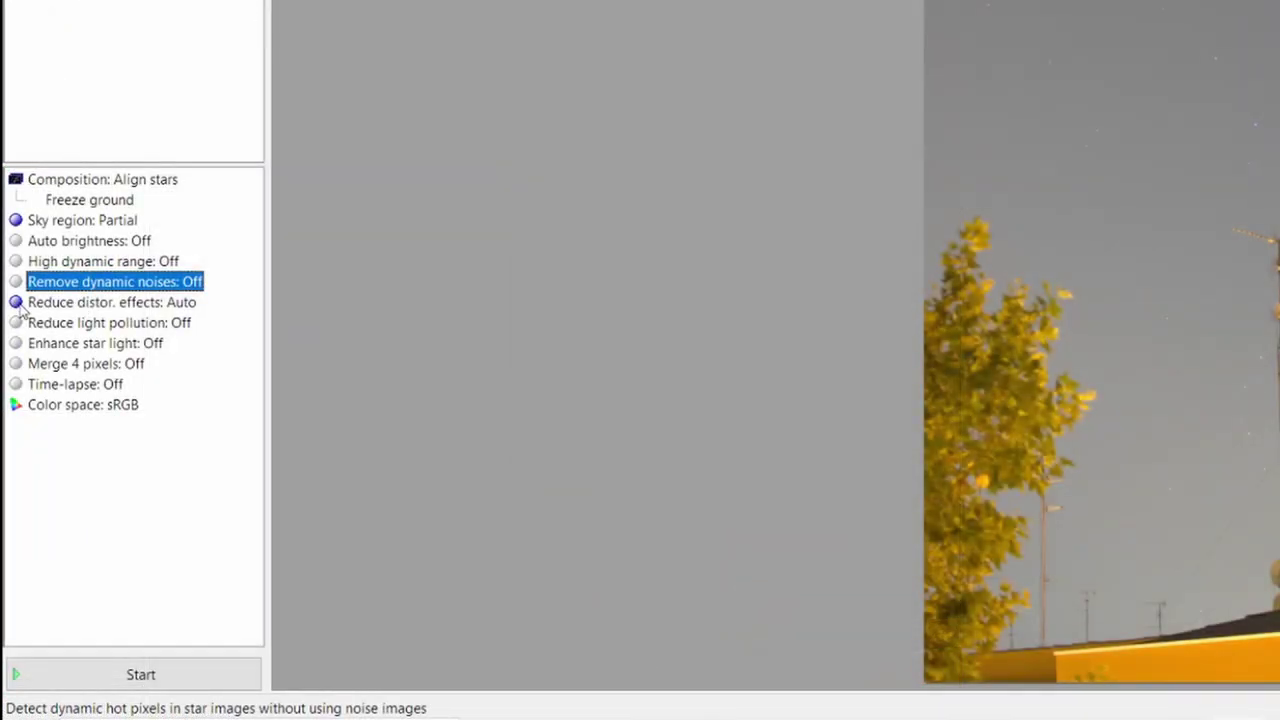
pyautogui.click(71, 303)
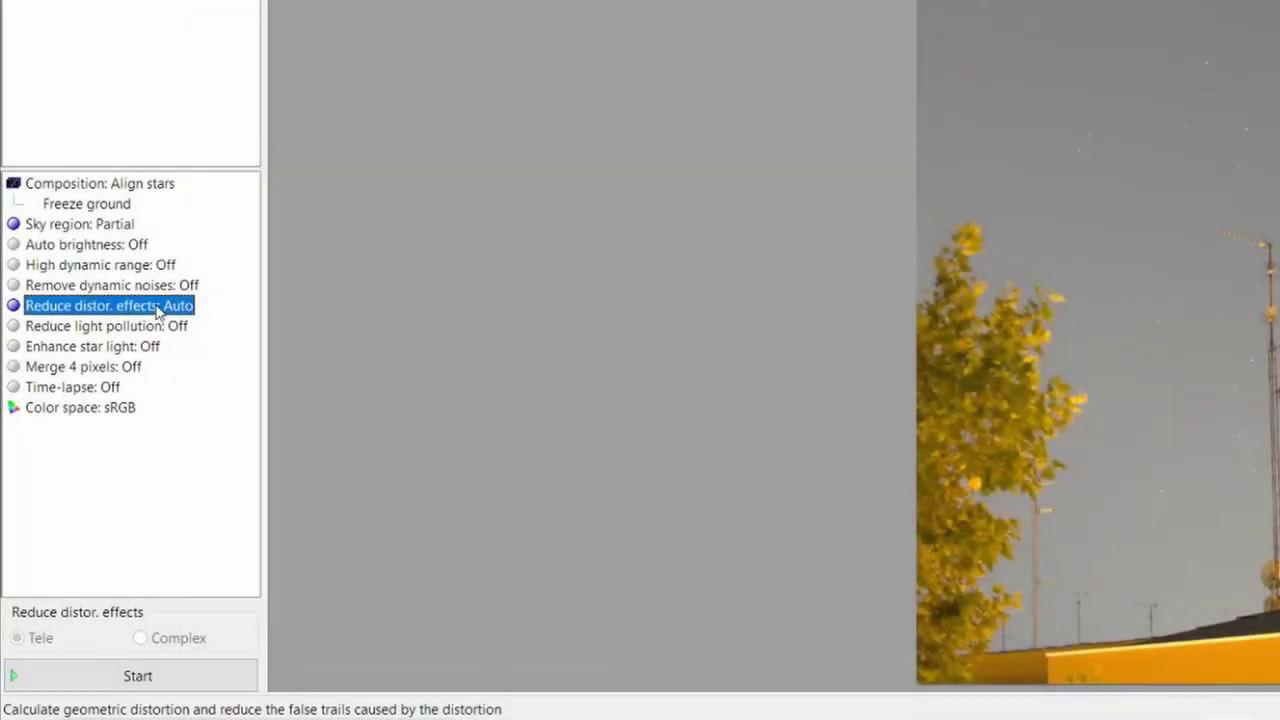
pyautogui.click(157, 306)
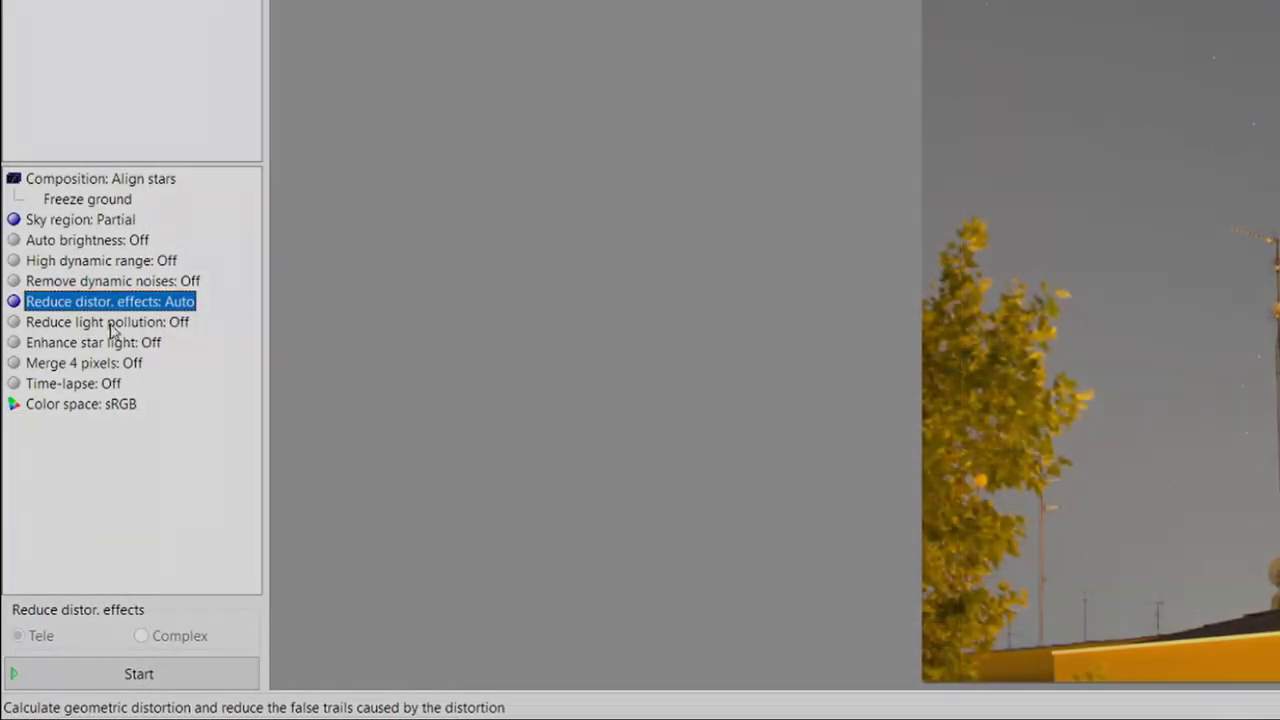
pyautogui.click(100, 324)
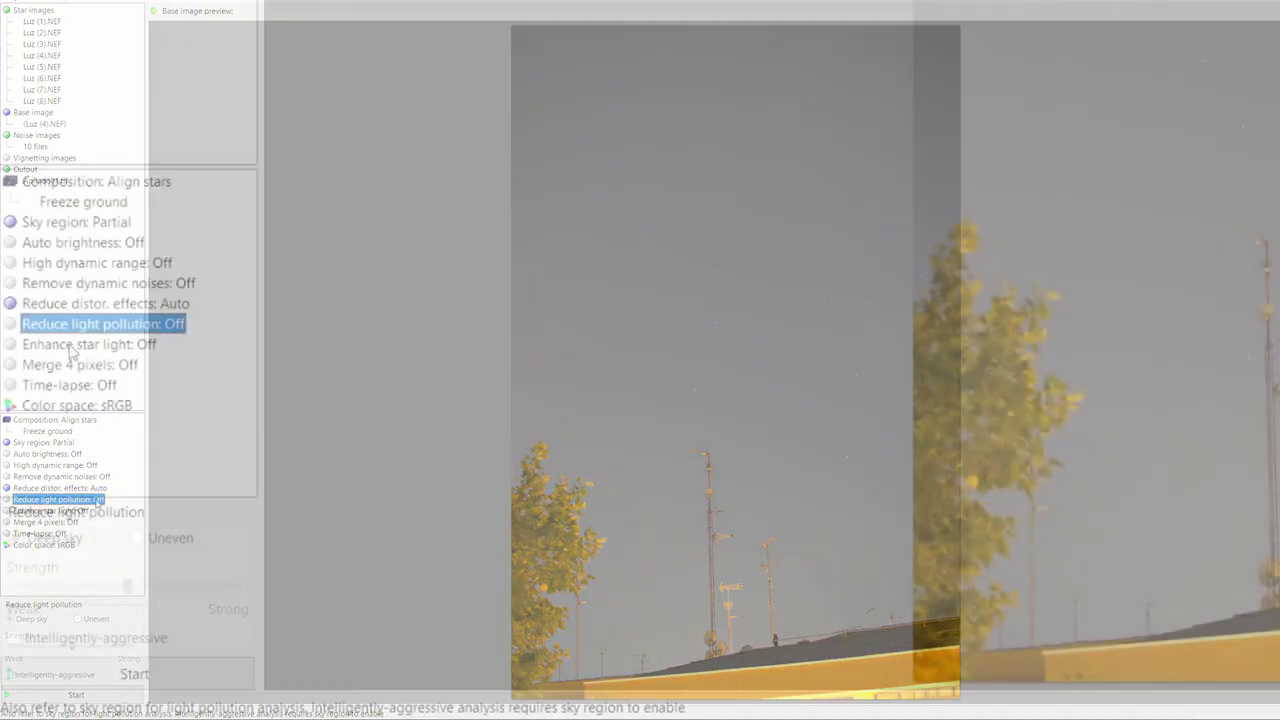
# Turn on Enhance star light and lower its strength to about the middle between Weak and Strong
pyautogui.click(31, 512)
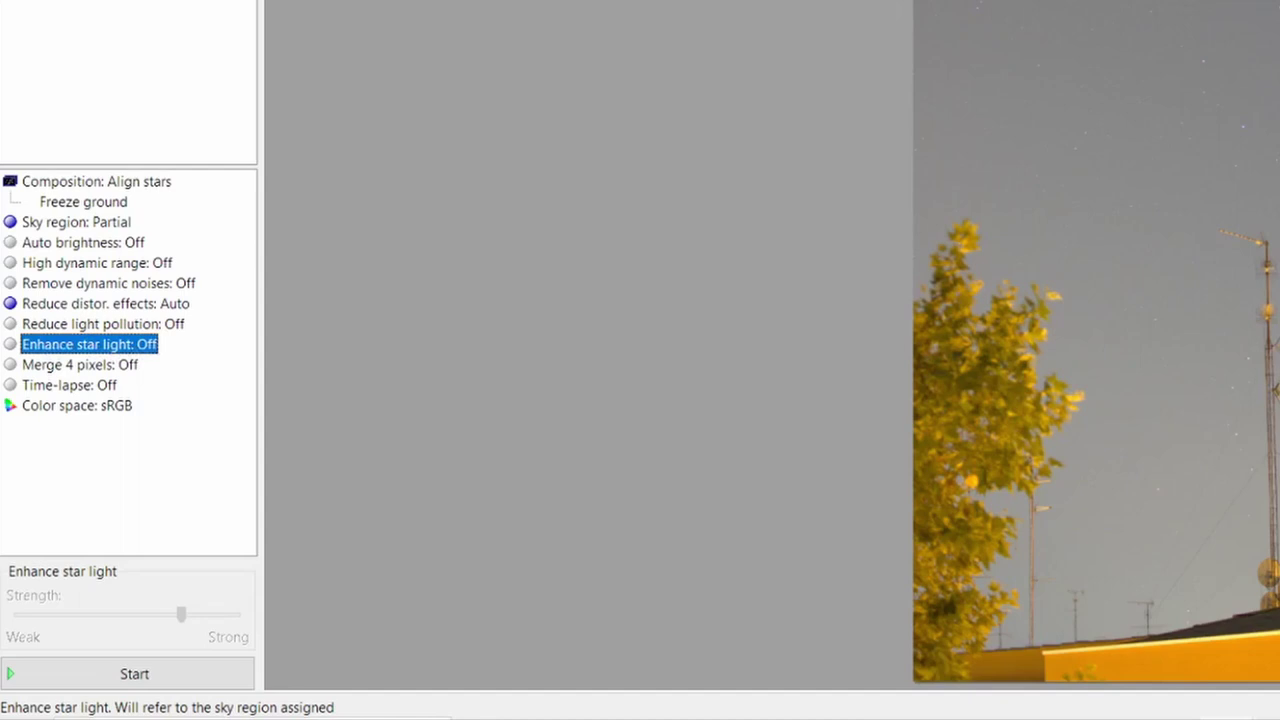
pyautogui.click(149, 346)
pyautogui.click(165, 362)
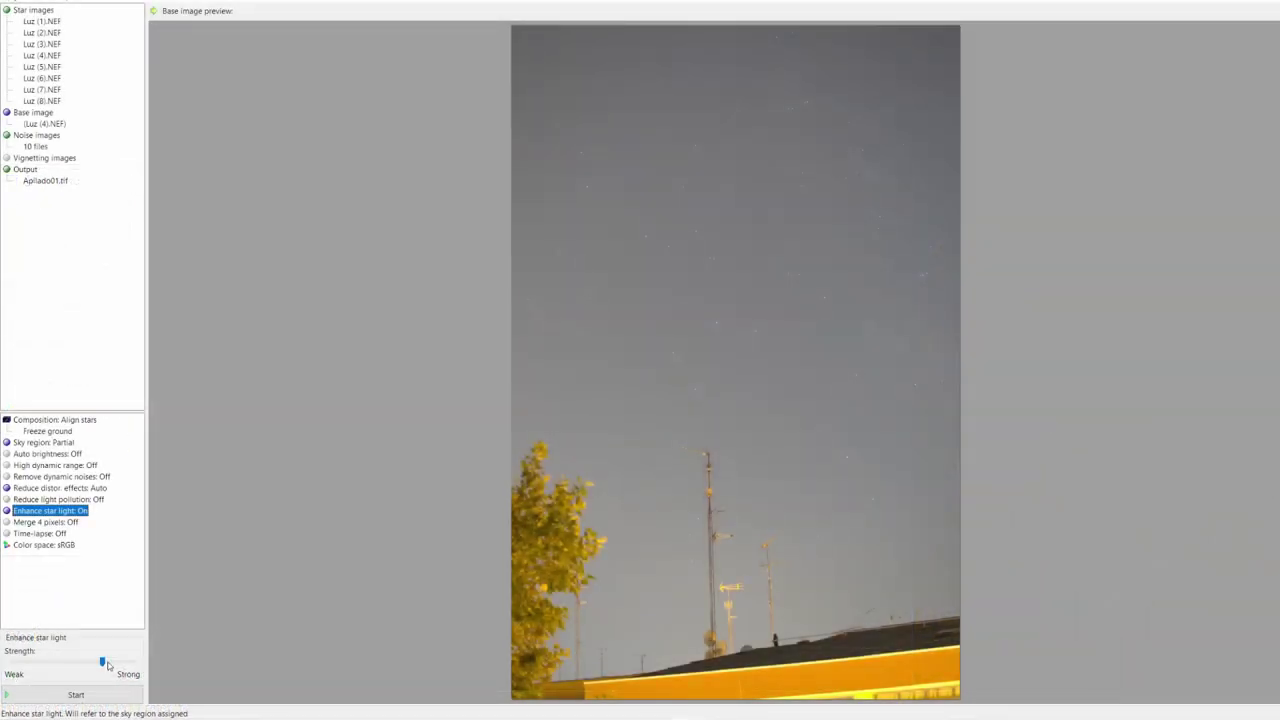
pyautogui.moveTo(104, 664); pyautogui.dragTo(74, 664)
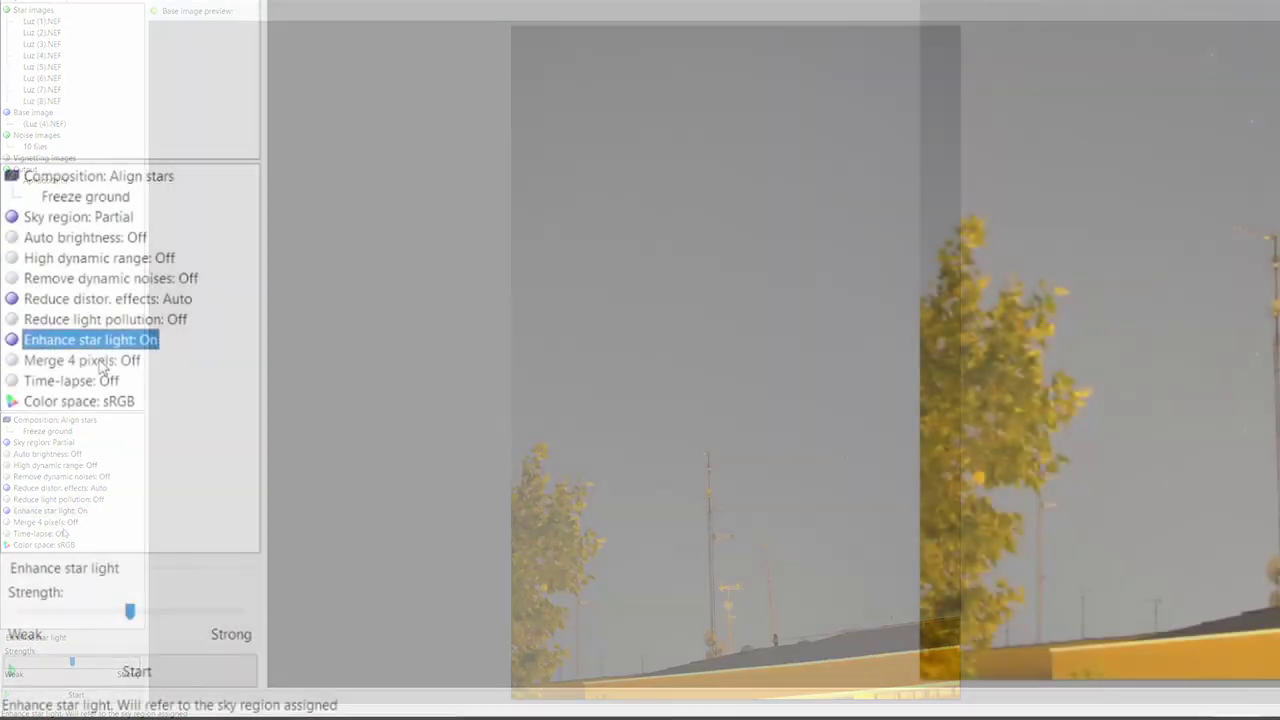
# Review the Merge 4 pixels, Time-lapse and Color space options
pyautogui.click(32, 522)
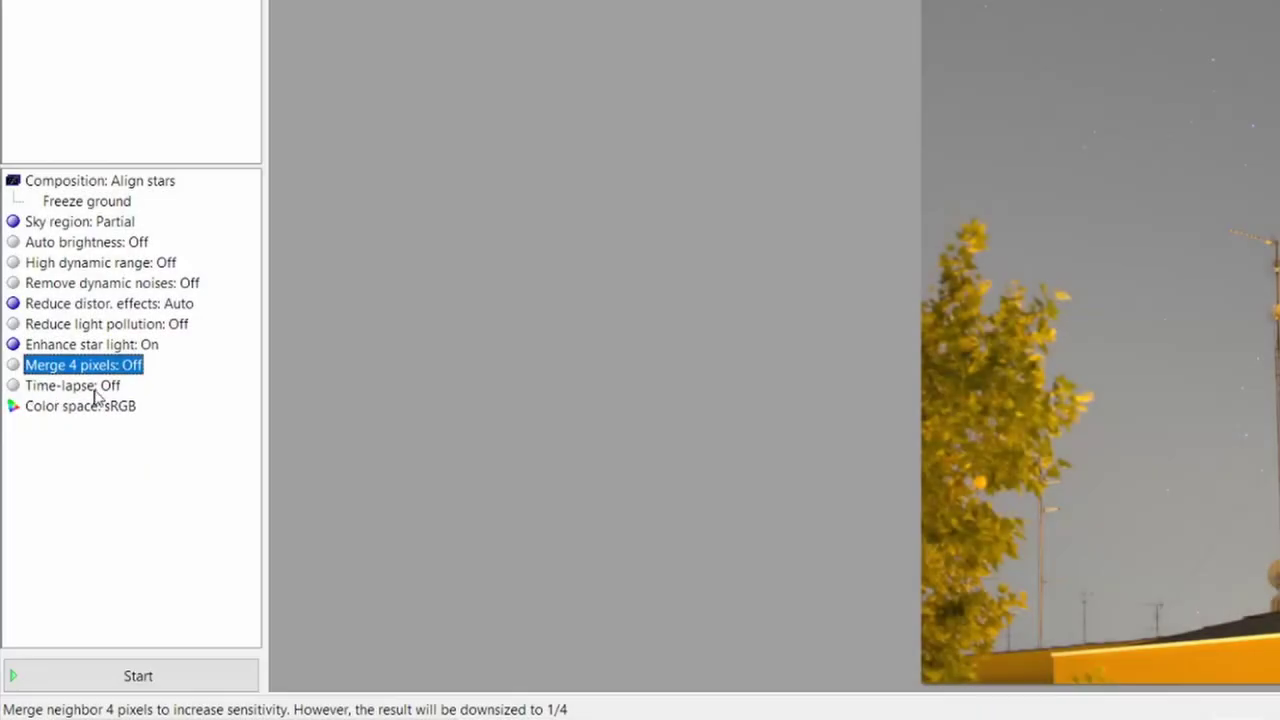
pyautogui.click(94, 390)
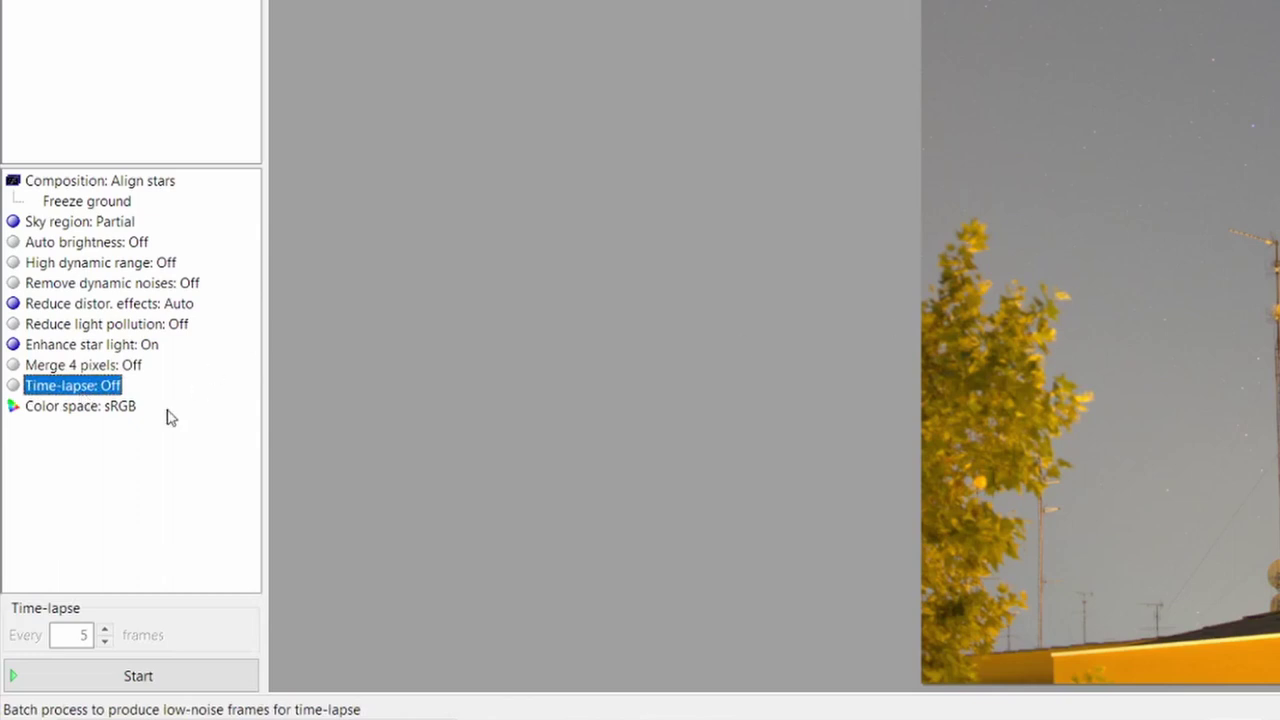
pyautogui.click(62, 410)
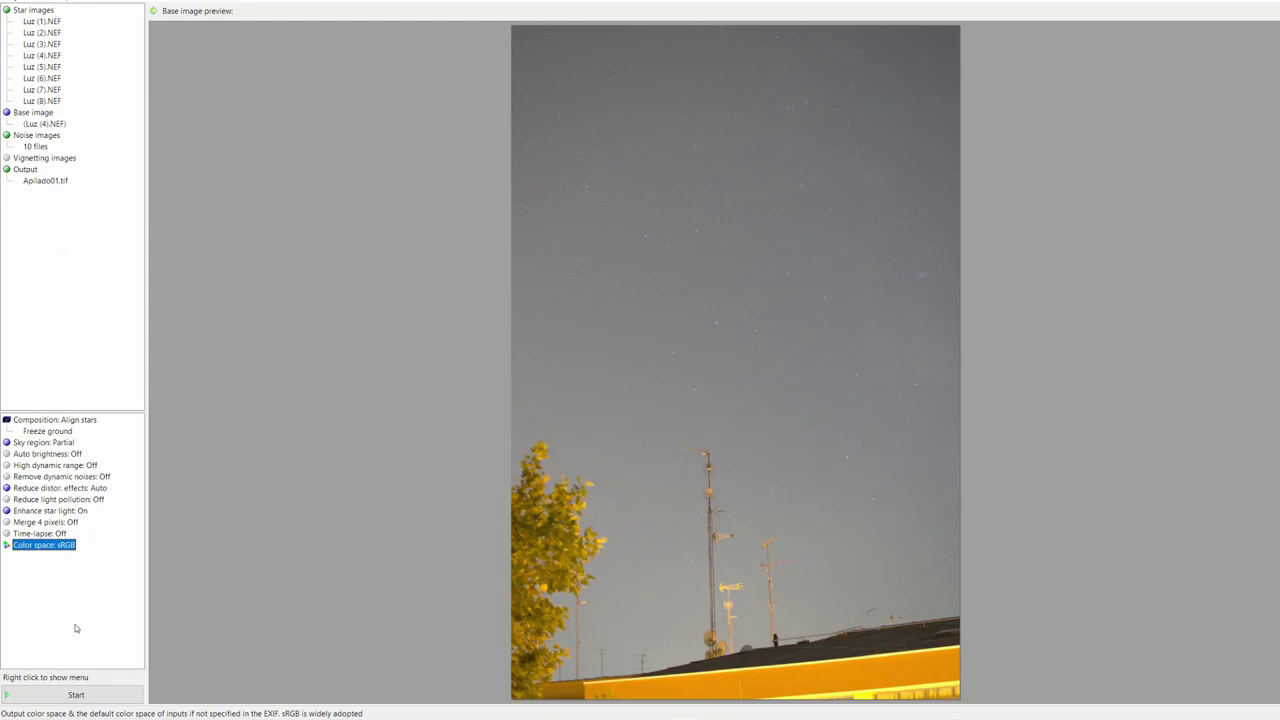
# Run the stacking process, close its report and open the resulting Apilado01.tif in the image viewer
pyautogui.click(75, 695)
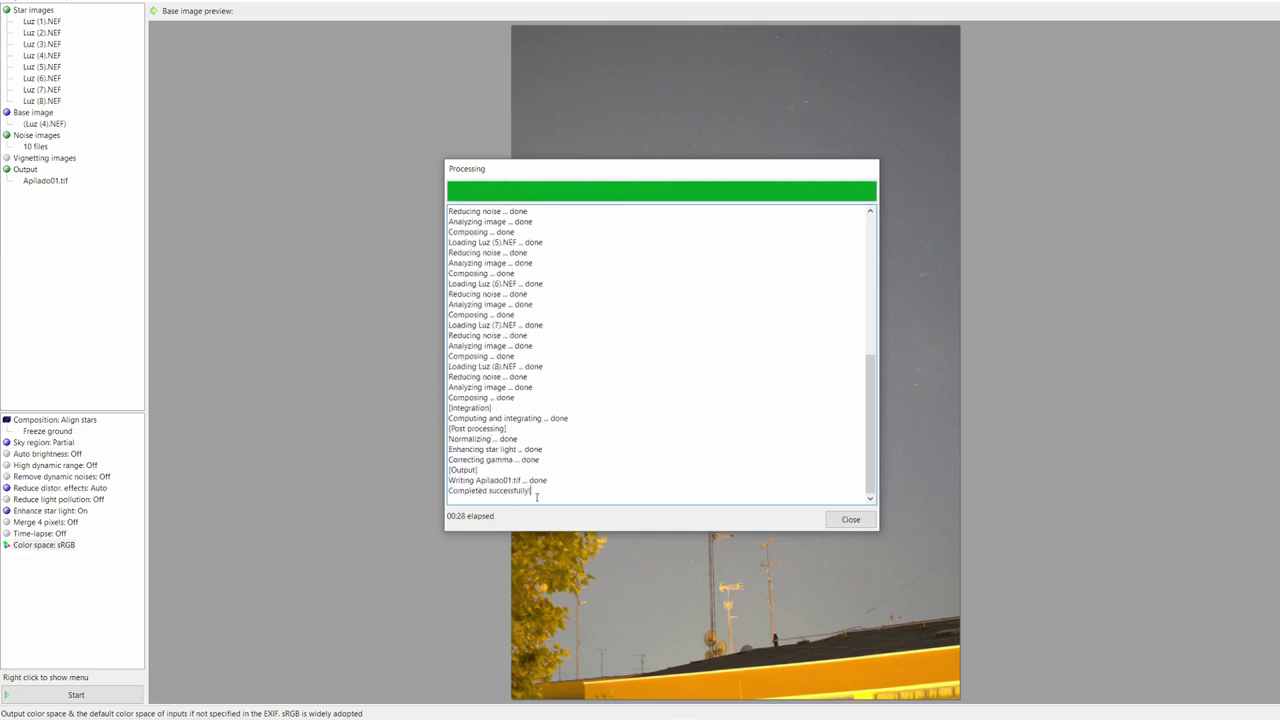
pyautogui.click(843, 519)
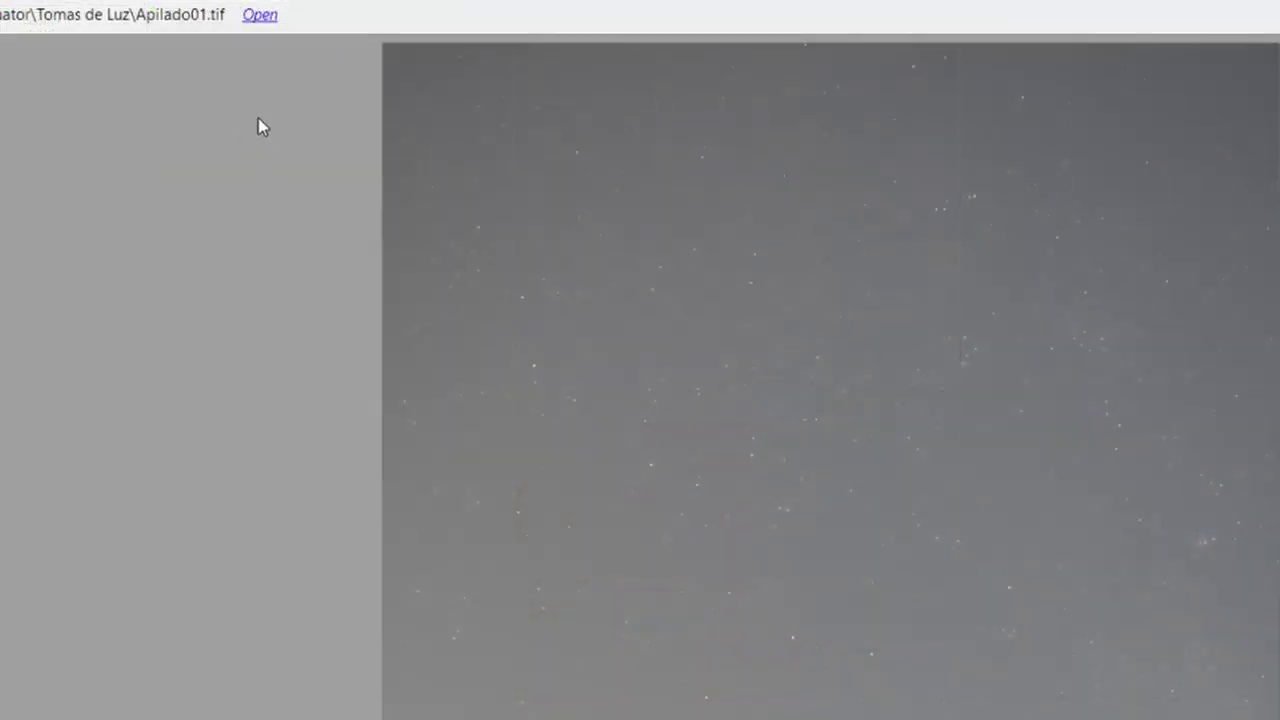
pyautogui.click(262, 16)
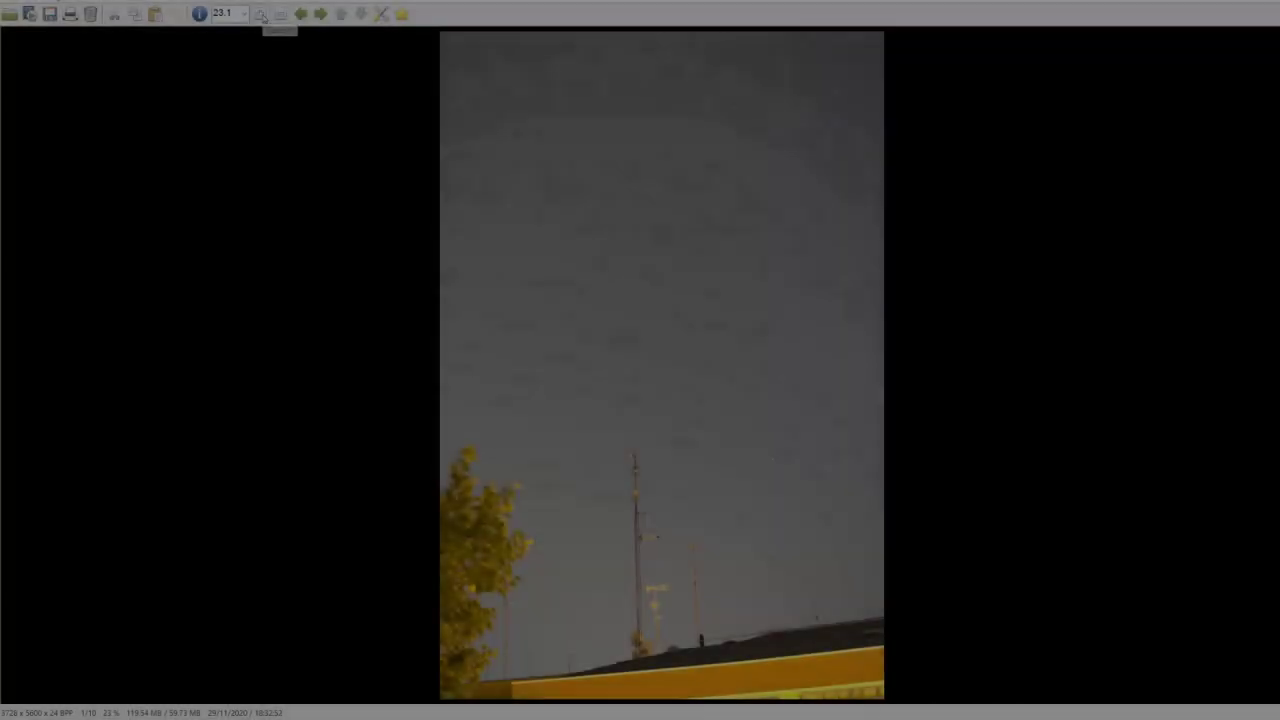
# Examine the stacked image up close, checking the stars in the sky and the tree, antennas and roof
pyautogui.click(261, 14)
pyautogui.scroll(5, 638, 349)
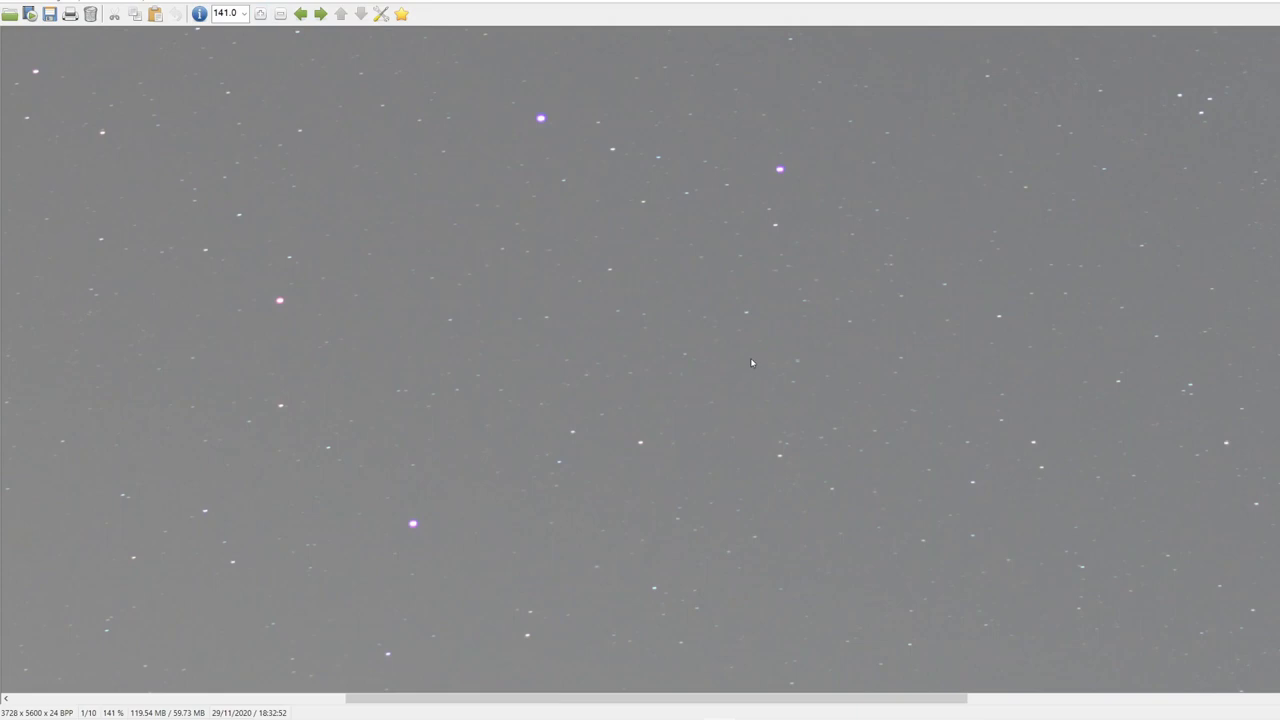
pyautogui.click(281, 14)
pyautogui.click(282, 15)
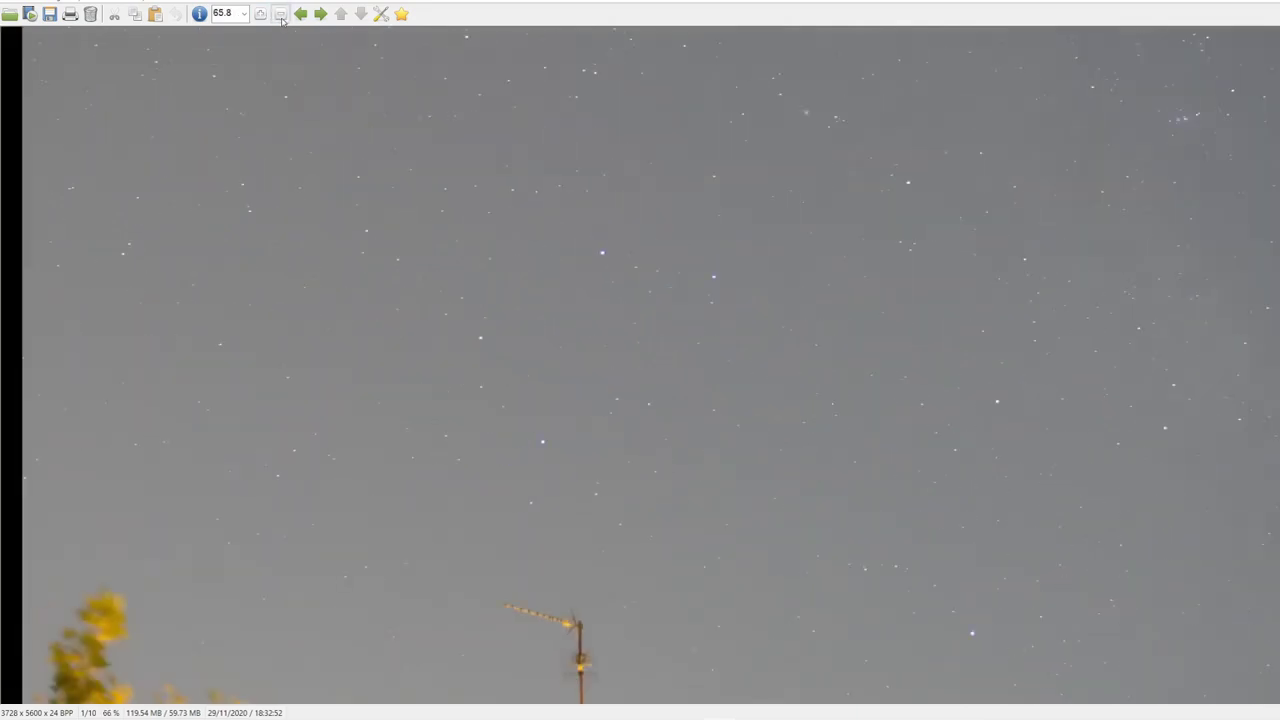
pyautogui.click(281, 14)
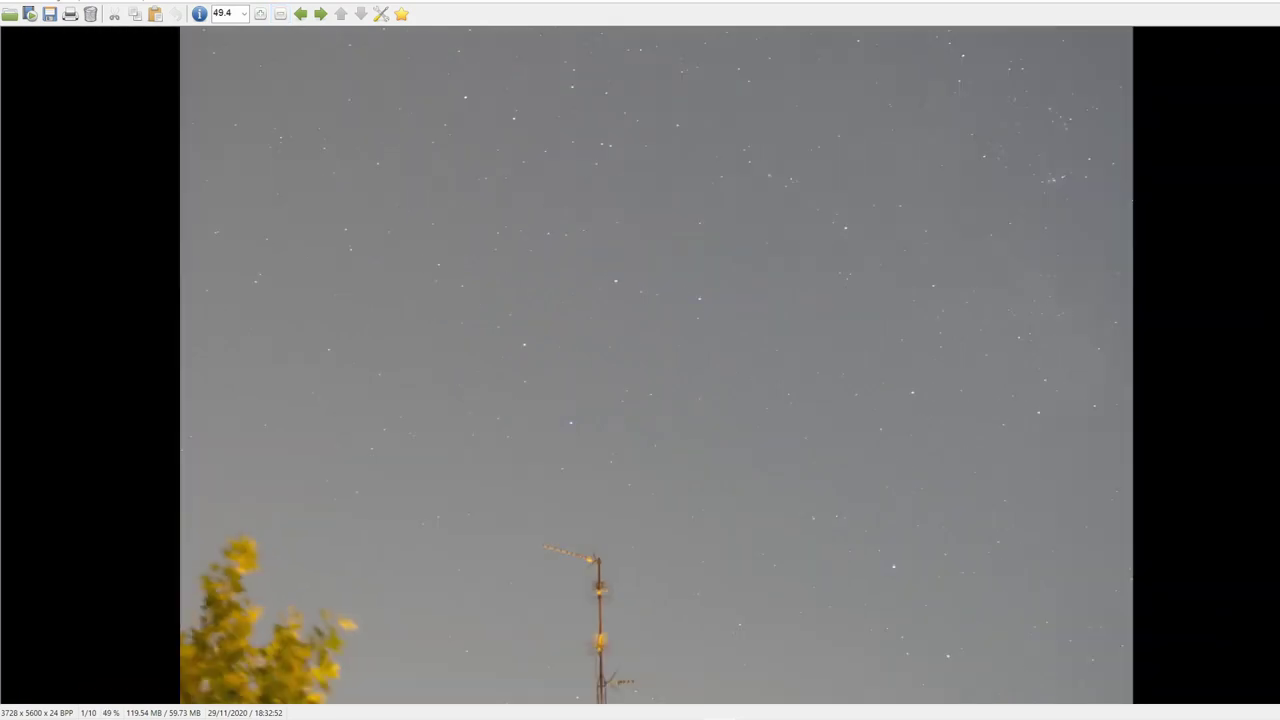
pyautogui.press('Down')
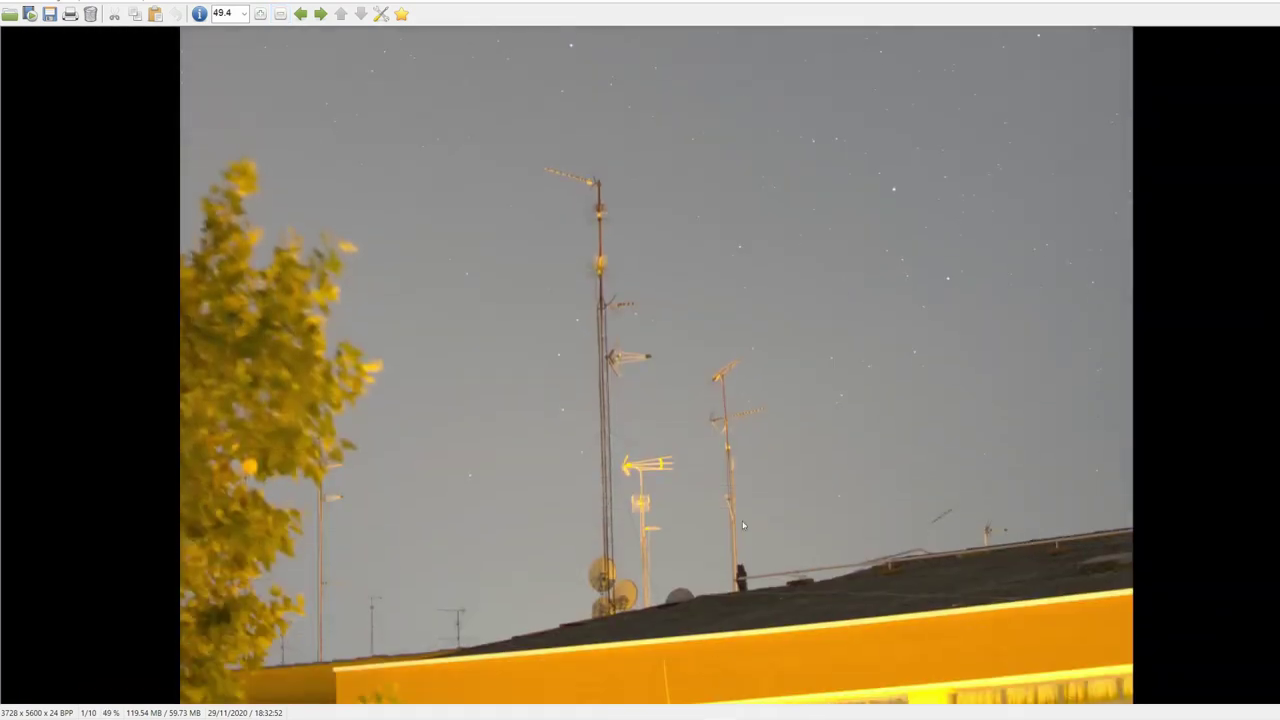
pyautogui.press('+')
pyautogui.press('+')
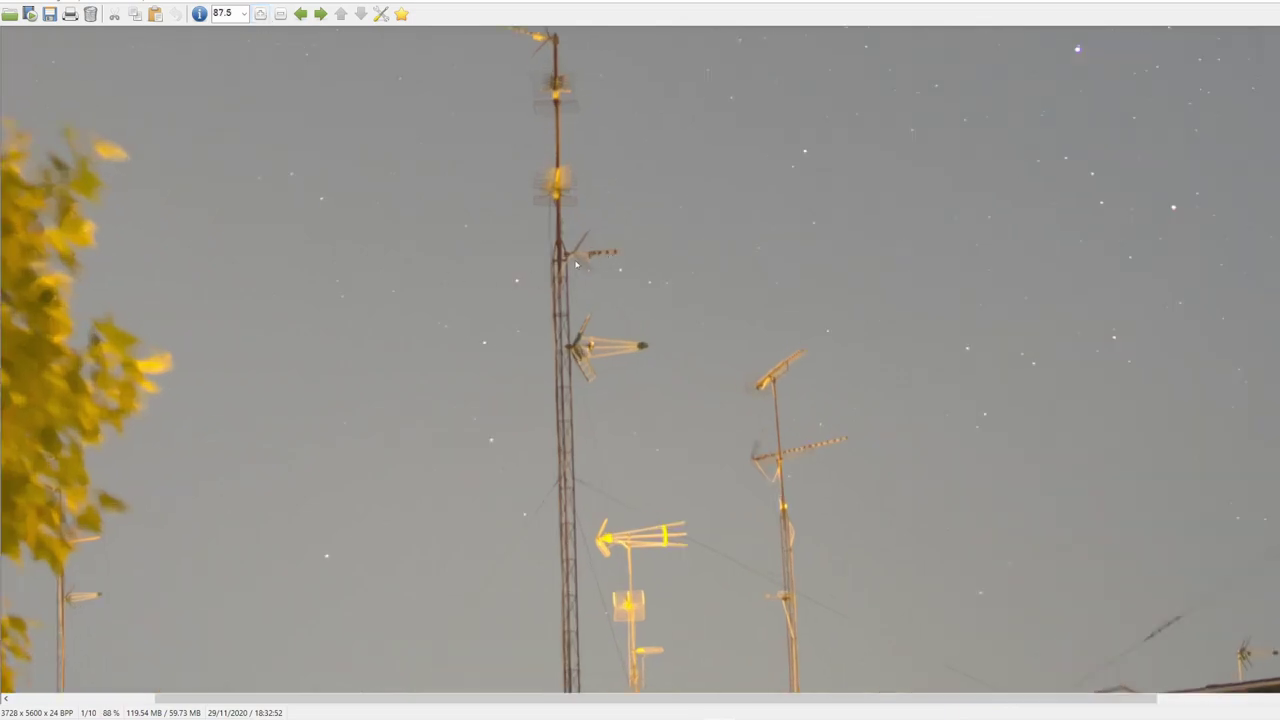
pyautogui.hotkey('shift', 'f')
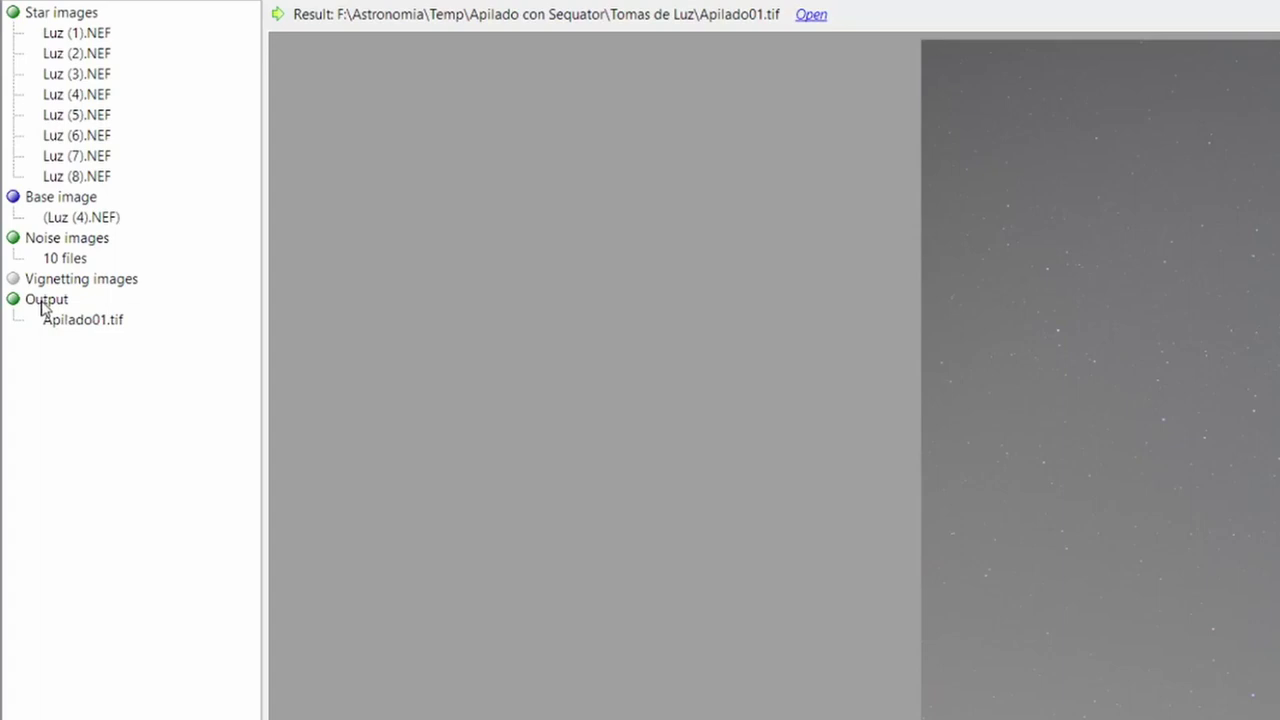
# Set the output of the next stack to a TIFF file named Apilado02 in the Tomas de Luz folder
pyautogui.click(44, 303)
pyautogui.click(88, 324)
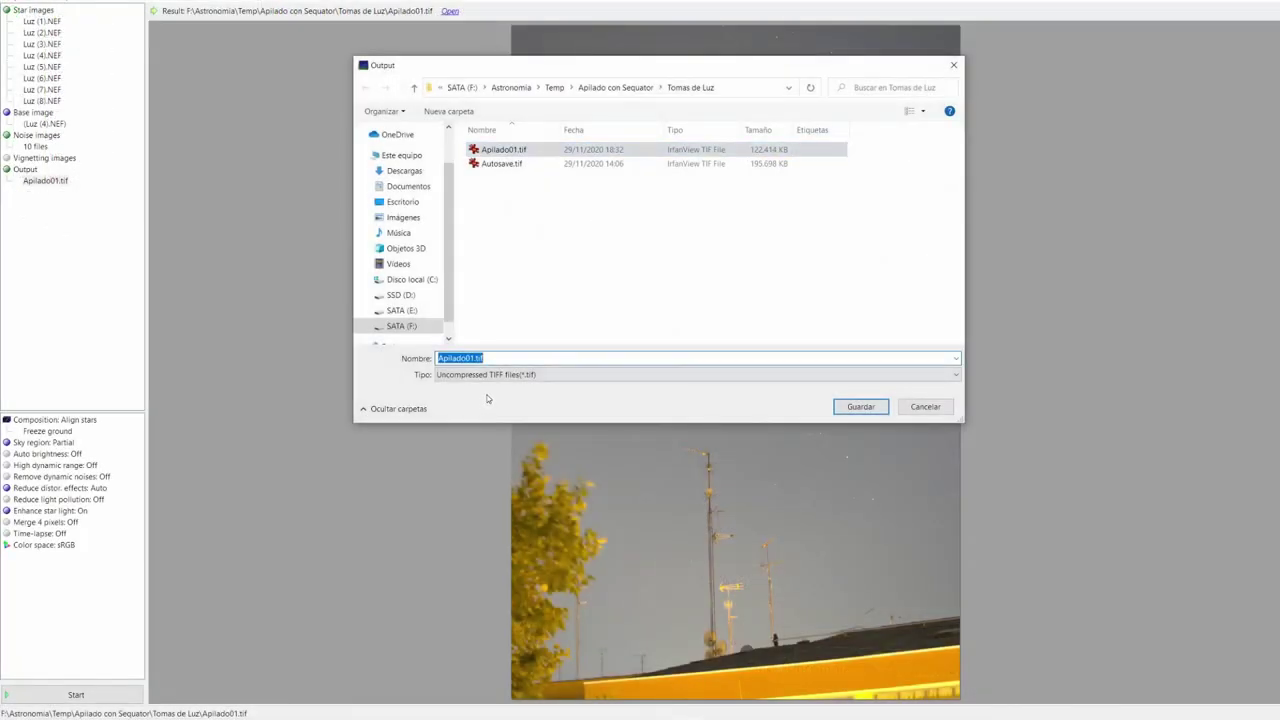
pyautogui.press('End')
pyautogui.press('BackSpace')
pyautogui.write('2')
pyautogui.press('Return')
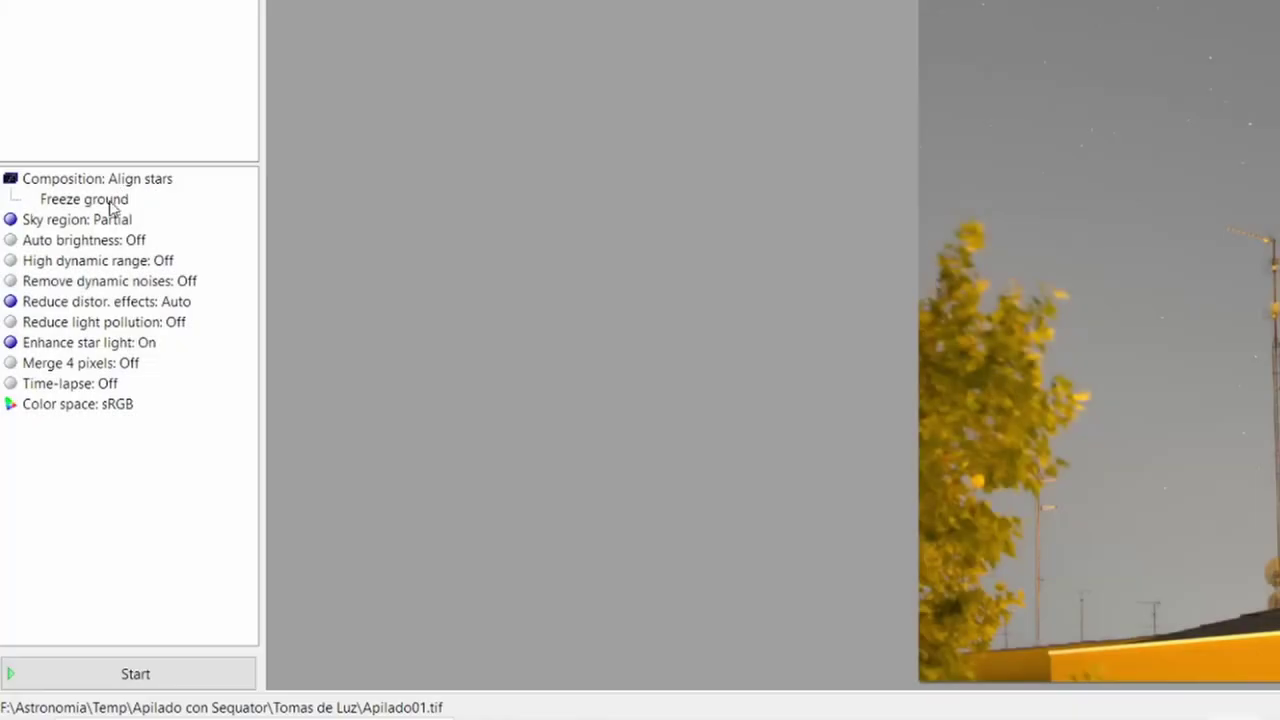
# Set the star-aligned composition to Select best pixels, run the stack to Apilado02.tif and close its report
pyautogui.click(99, 184)
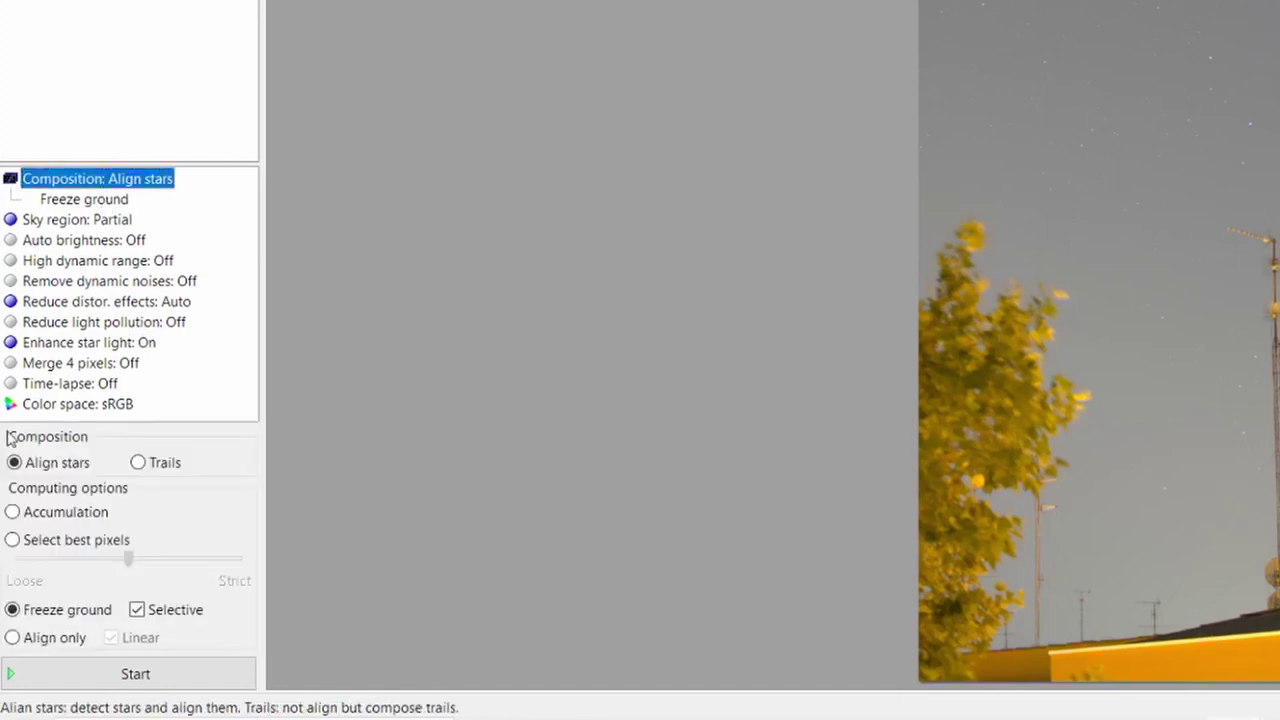
pyautogui.click(14, 540)
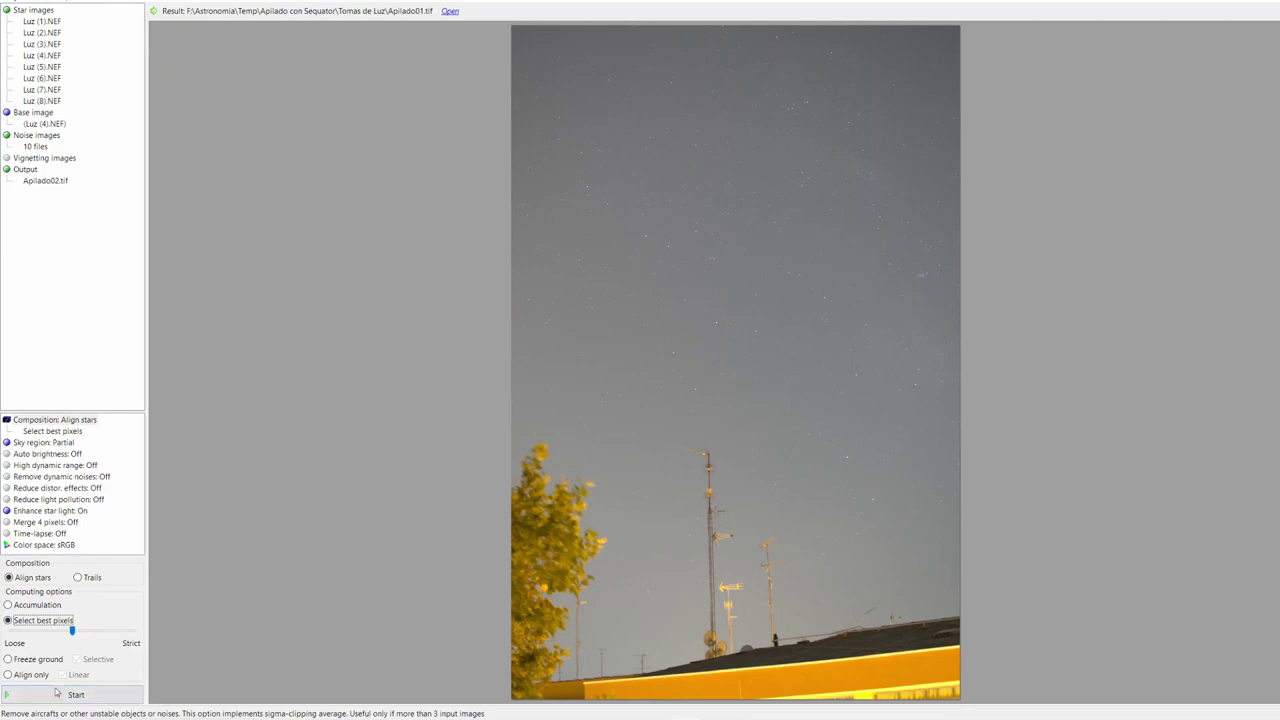
pyautogui.click(78, 695)
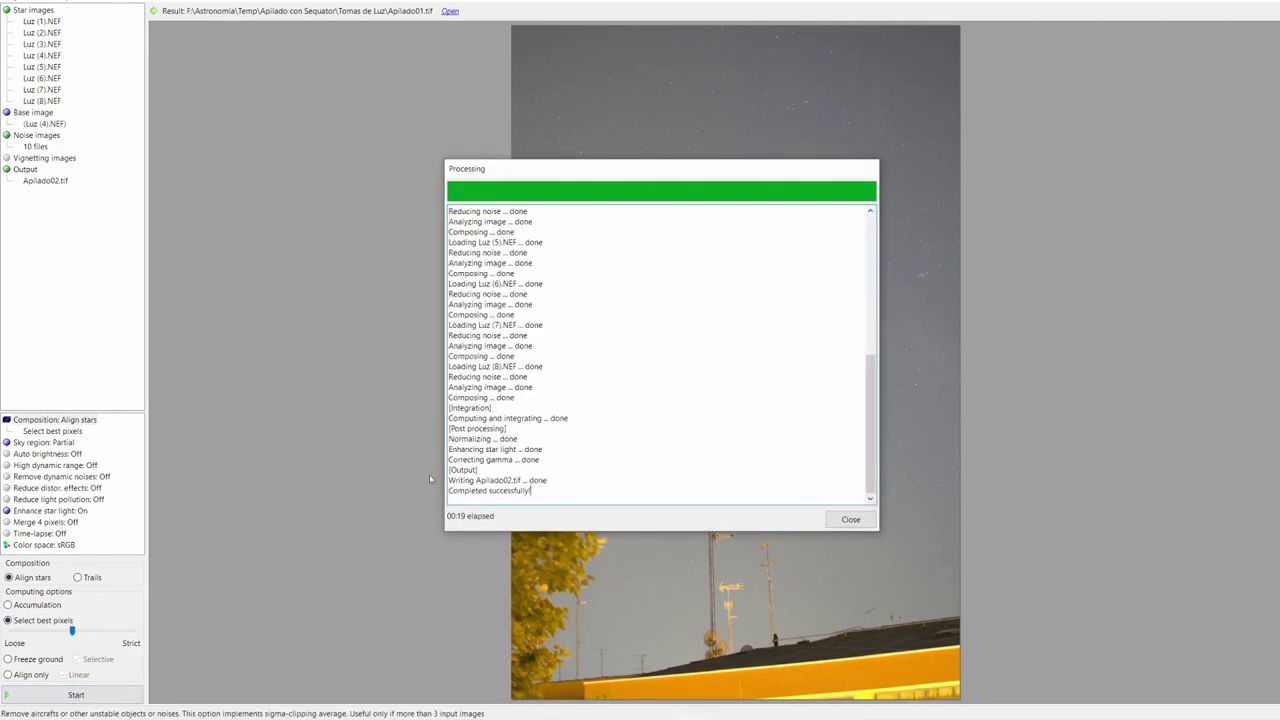
pyautogui.click(855, 521)
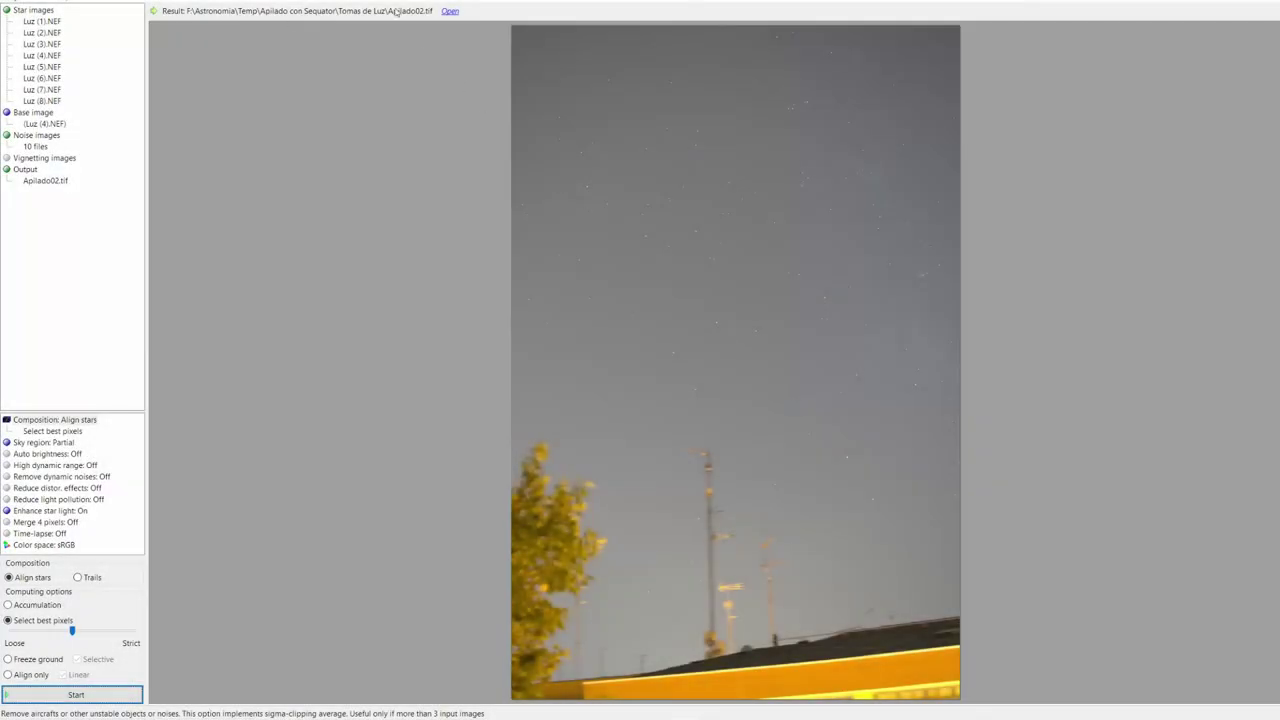
# Open the resulting Apilado02.tif in the image viewer and examine the stars across the sky up close
pyautogui.click(450, 11)
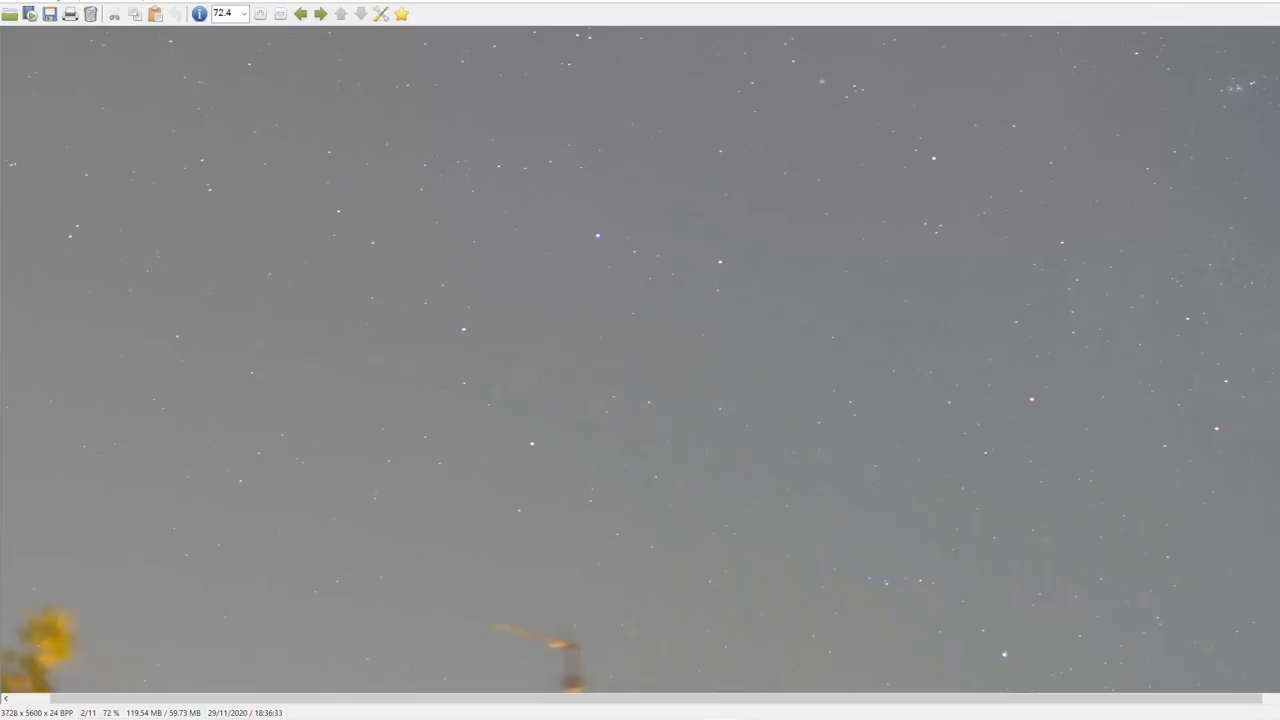
pyautogui.scroll(-5, 640, 360)
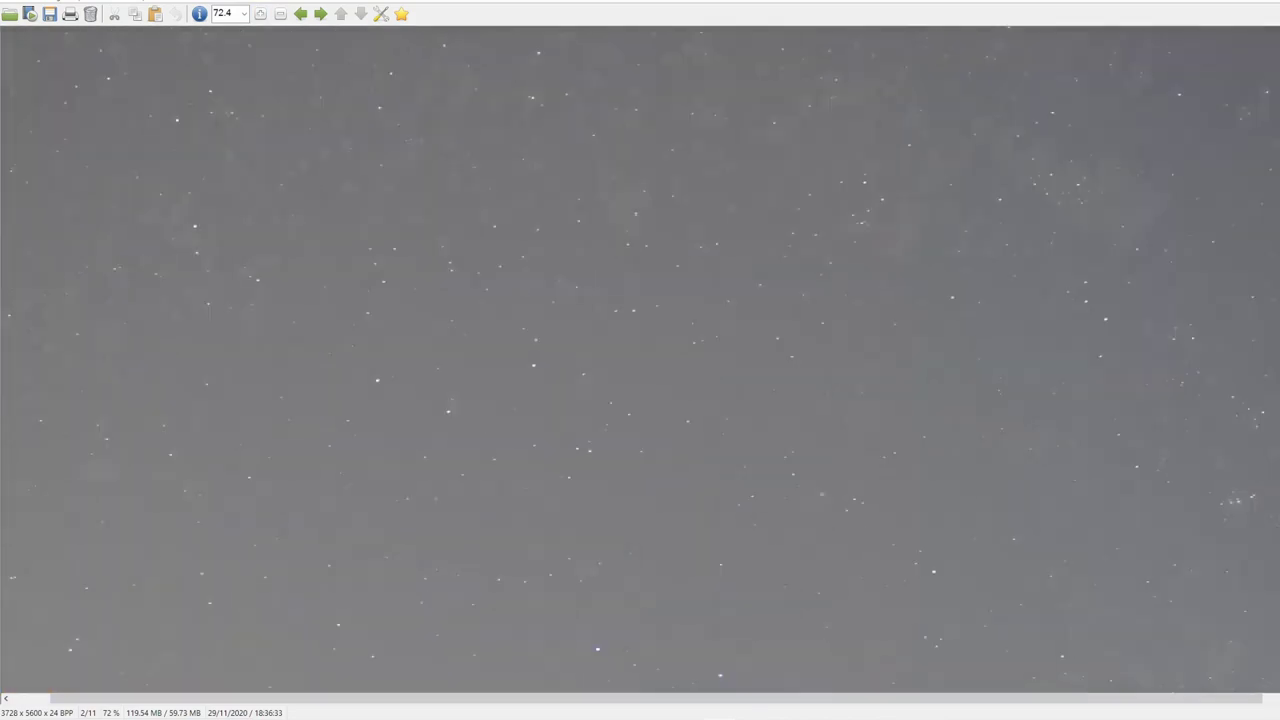
pyautogui.scroll(1, 596, 408)
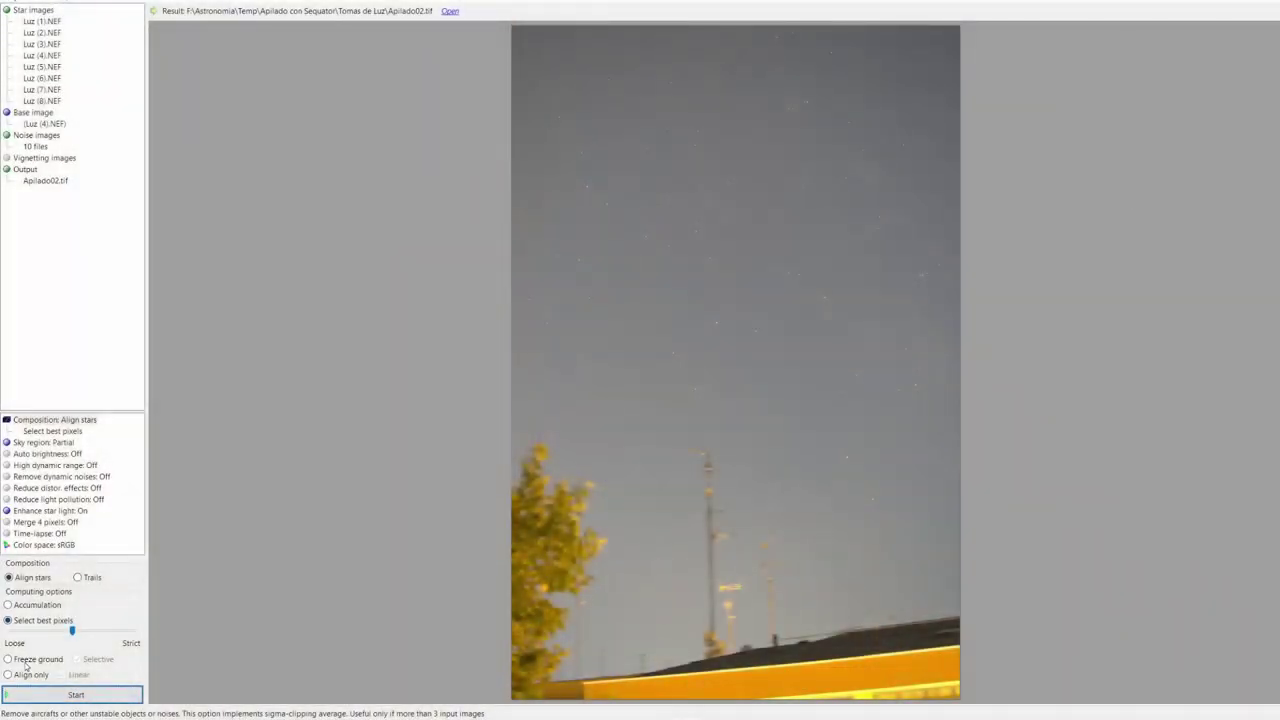
# Switch the computing option back to Freeze ground and set Reduce light pollution to Uneven
pyautogui.click(22, 661)
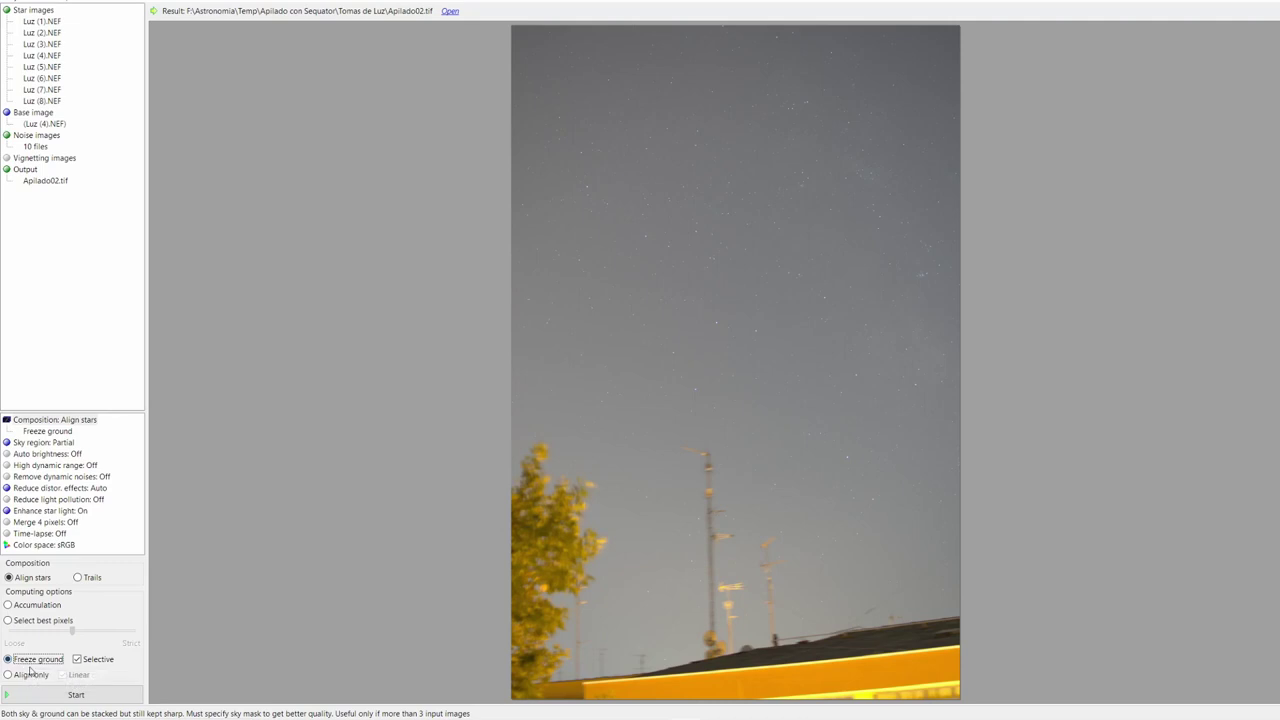
pyautogui.click(57, 442)
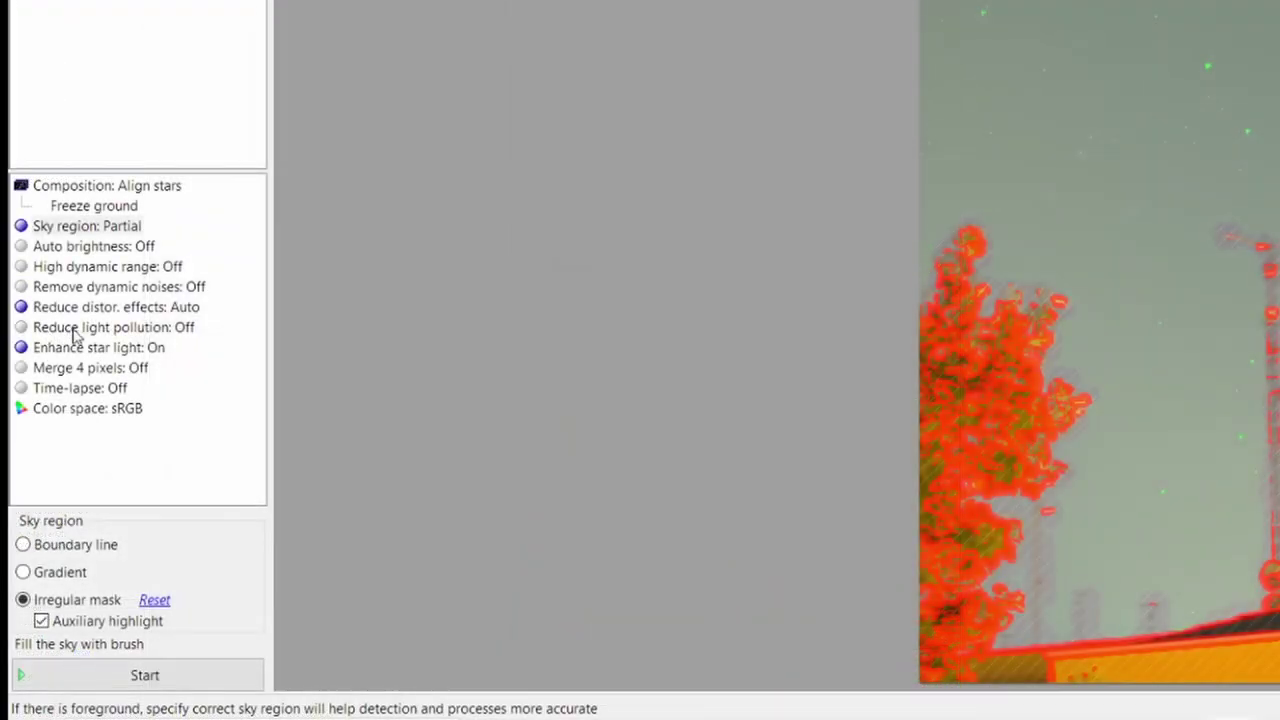
pyautogui.click(126, 330)
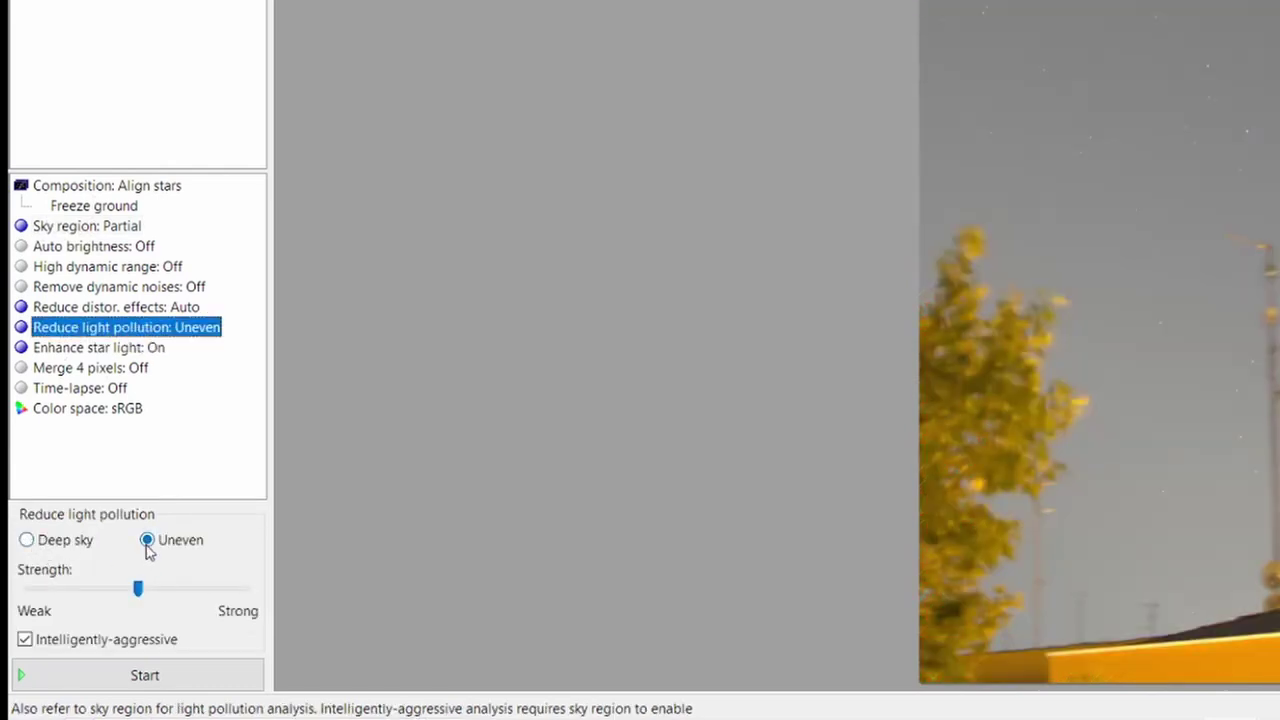
pyautogui.press('Left')
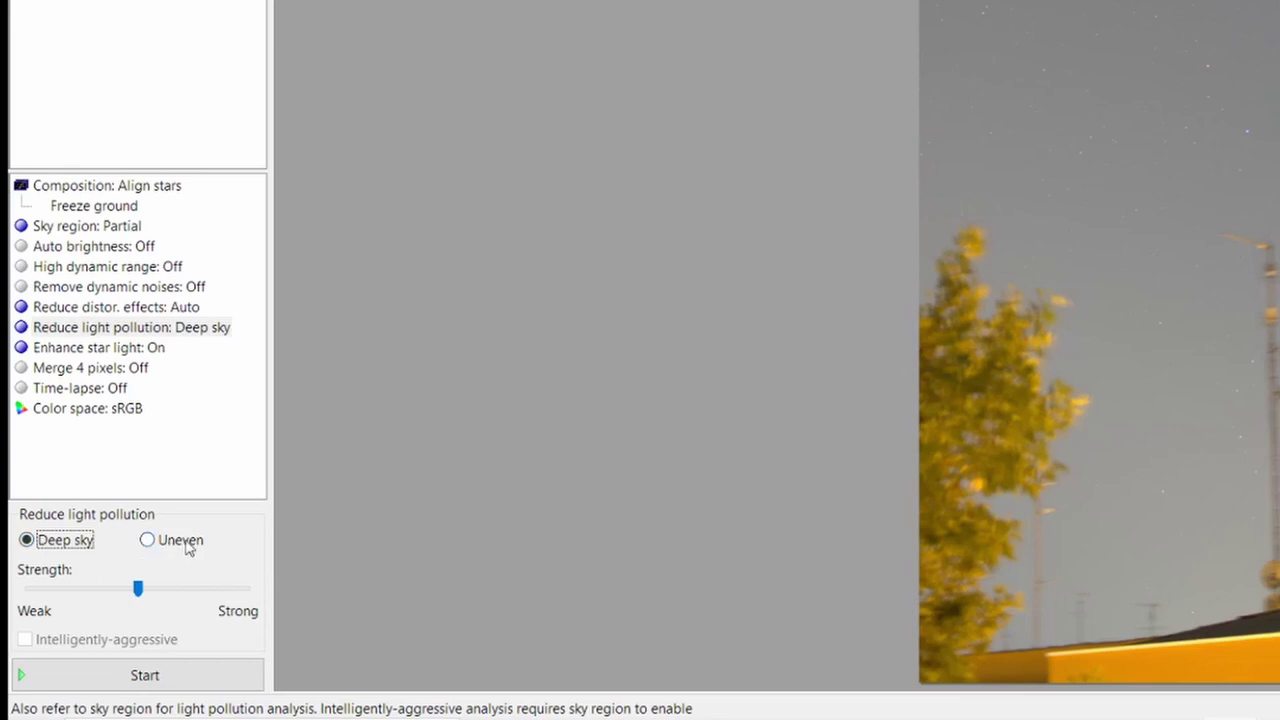
pyautogui.click(150, 540)
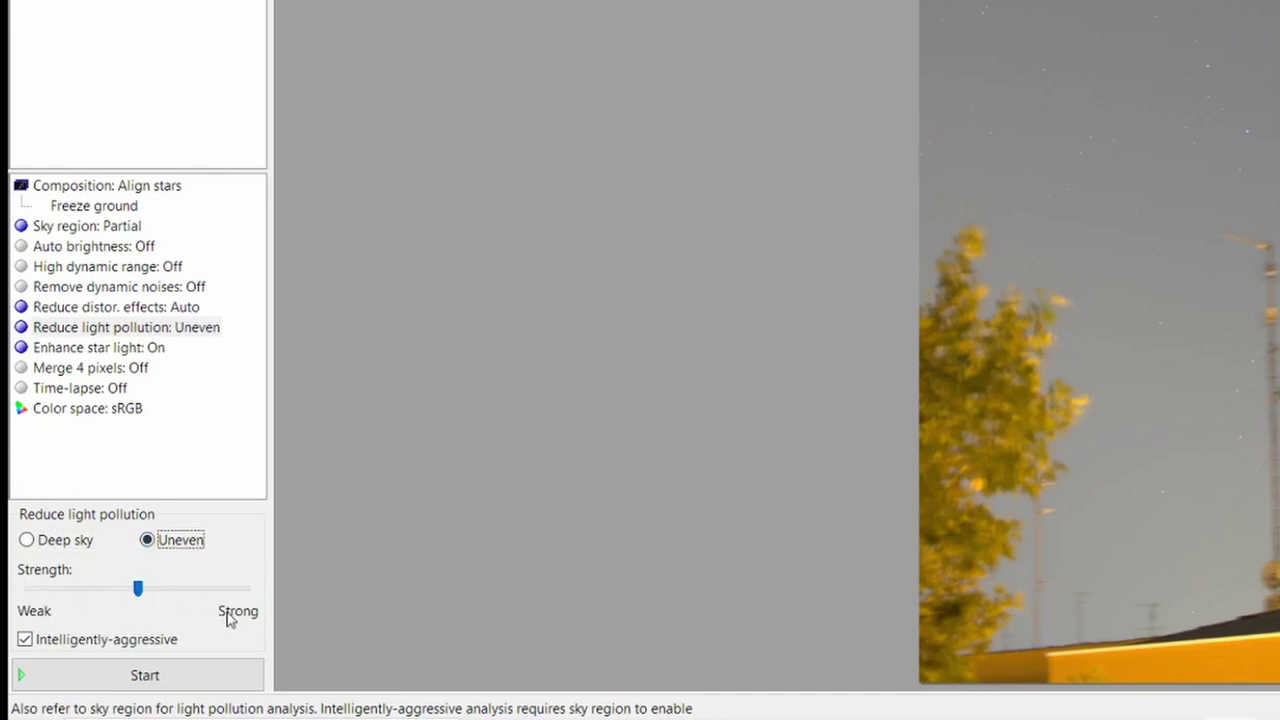
pyautogui.click(140, 592)
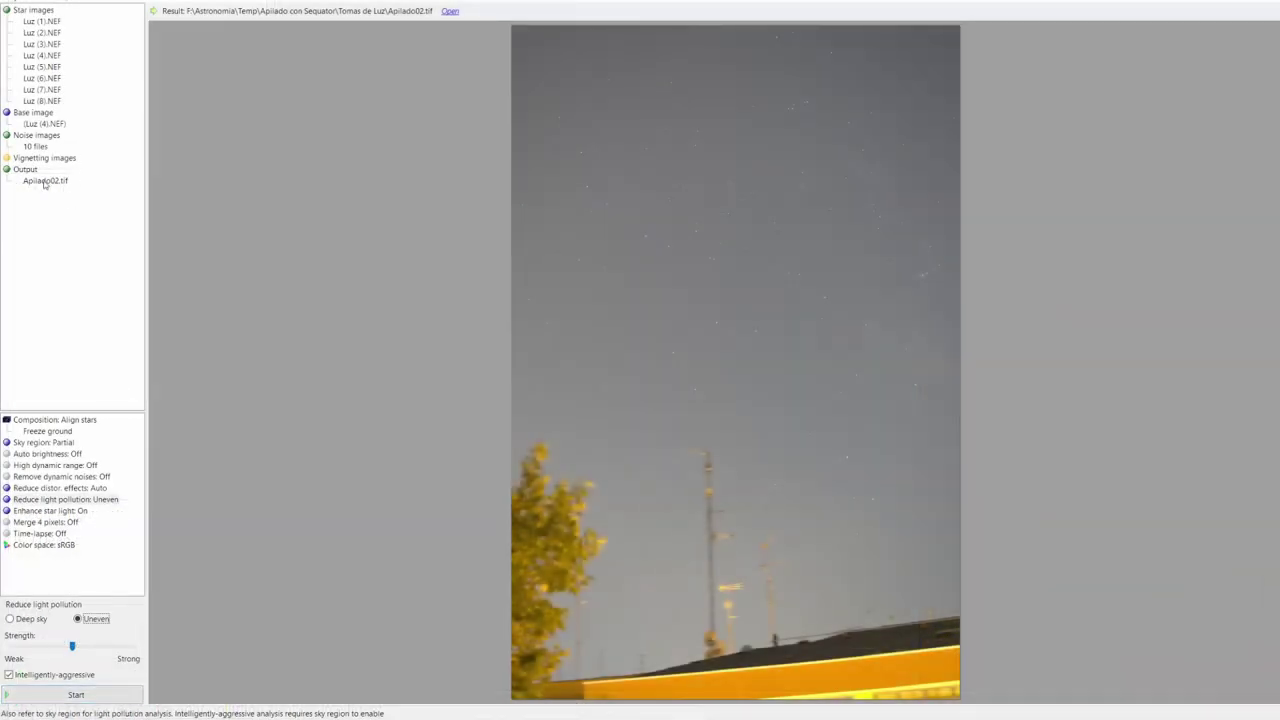
# Set the output of the next stack to a TIFF file named Apilado03 in the Tomas de Luz folder
pyautogui.click(45, 183)
pyautogui.click(505, 163)
pyautogui.click(485, 358)
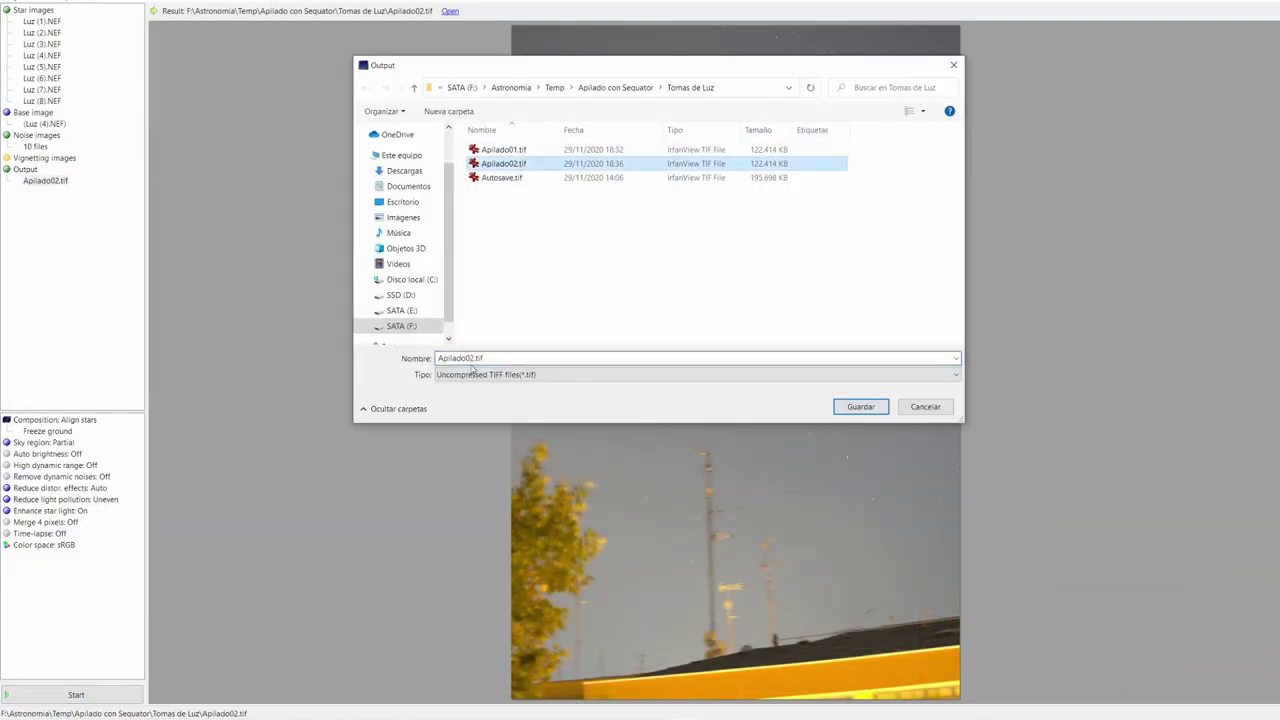
pyautogui.press('Return')
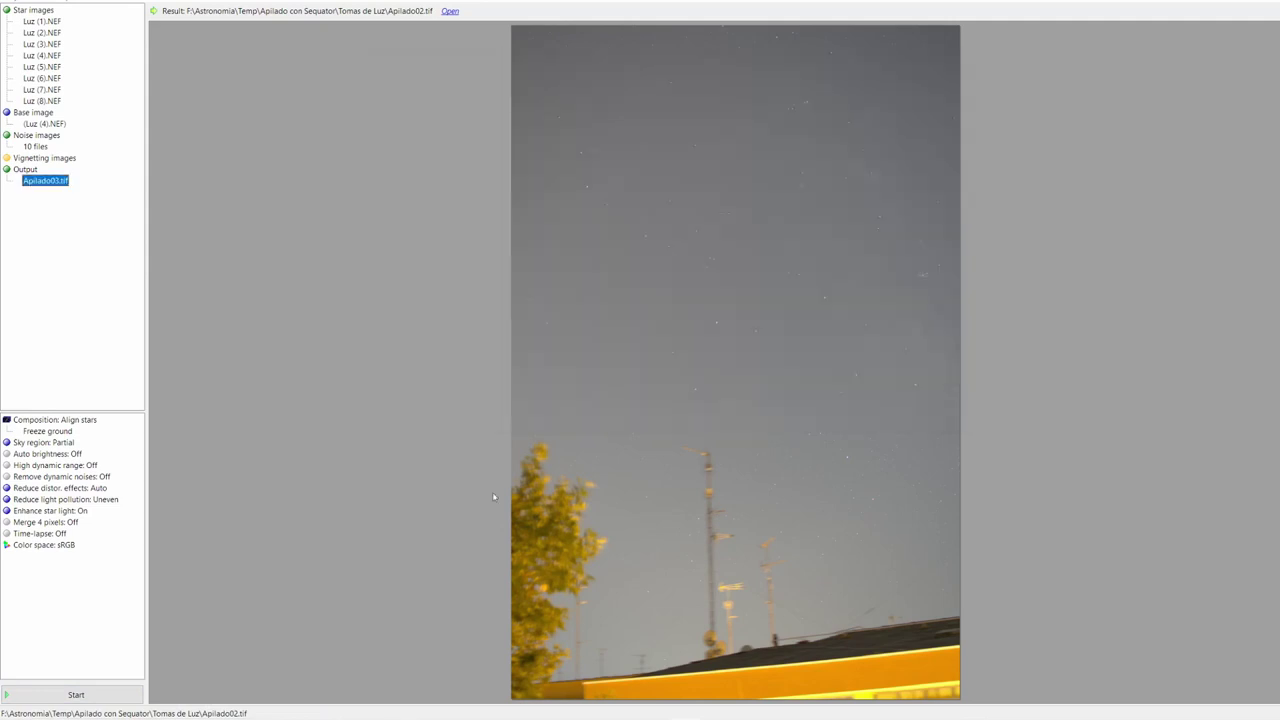
# Run the stack with light pollution reduction, close its report and open Apilado03.tif in the image viewer
pyautogui.click(88, 693)
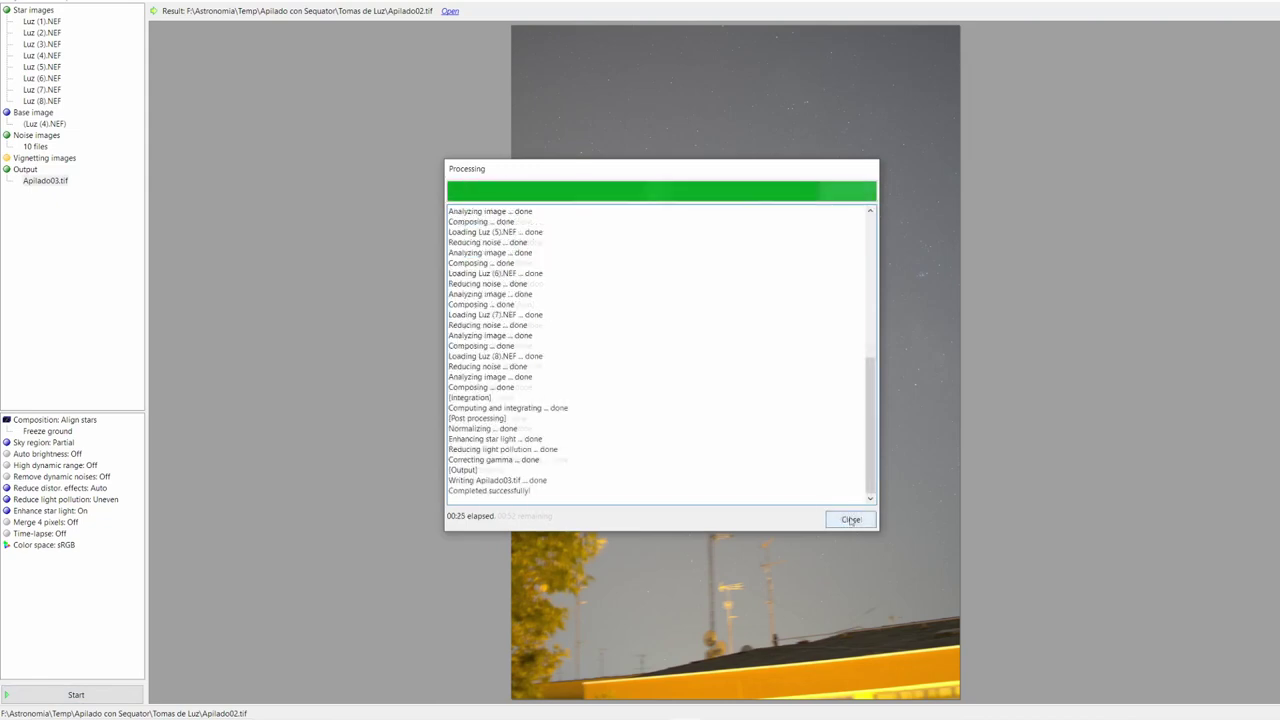
pyautogui.click(851, 519)
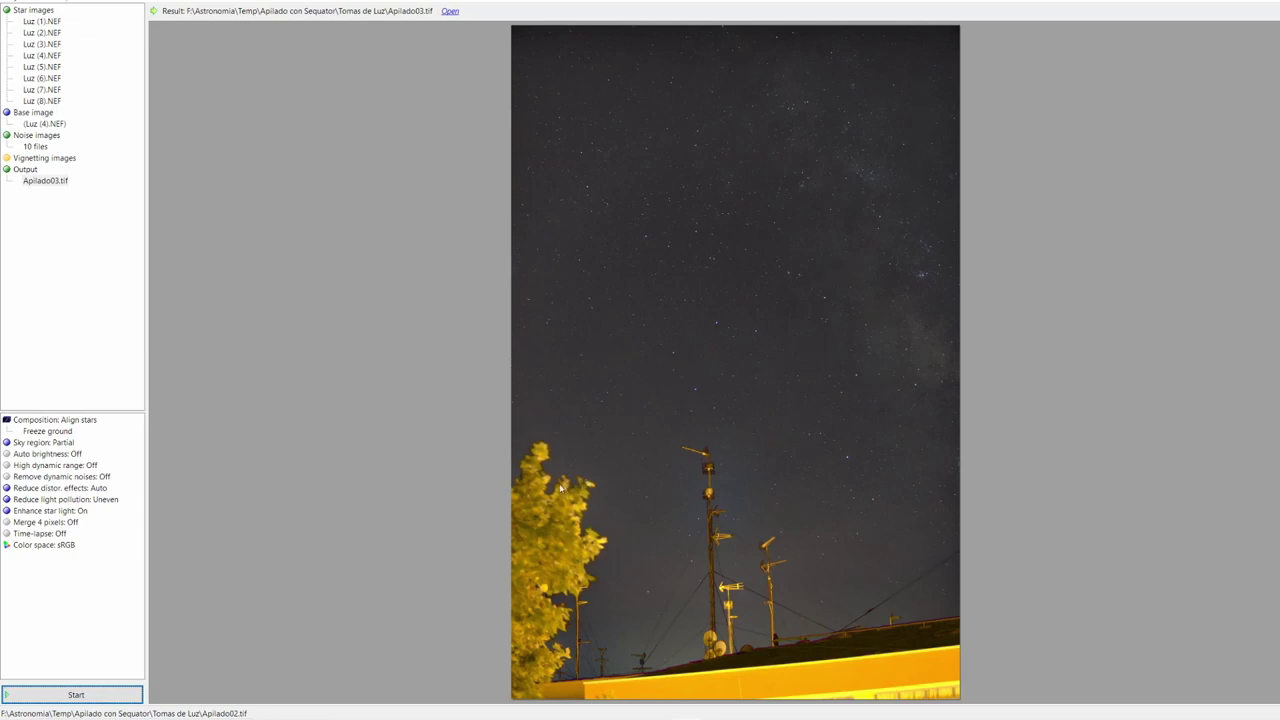
pyautogui.click(450, 11)
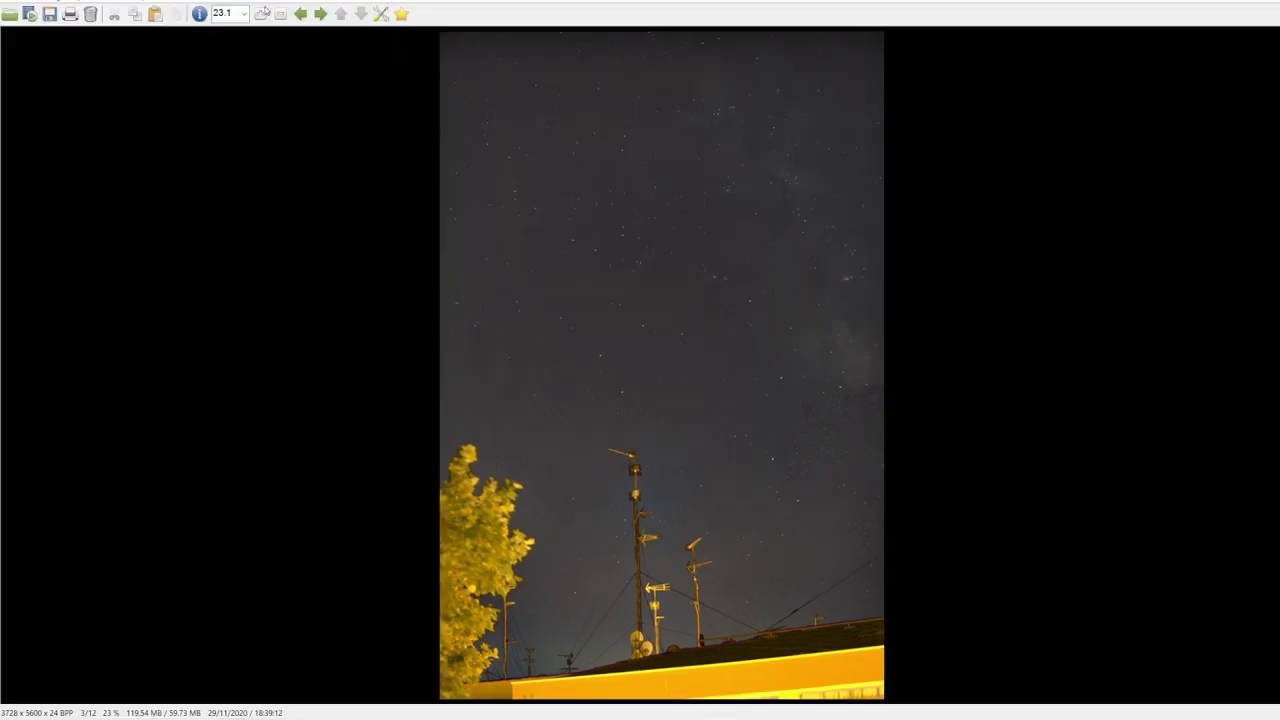
# Examine Apilado03.tif up close, checking the stars, the sky background, the tree edges and the antennas
pyautogui.scroll(5, 1139, 209)
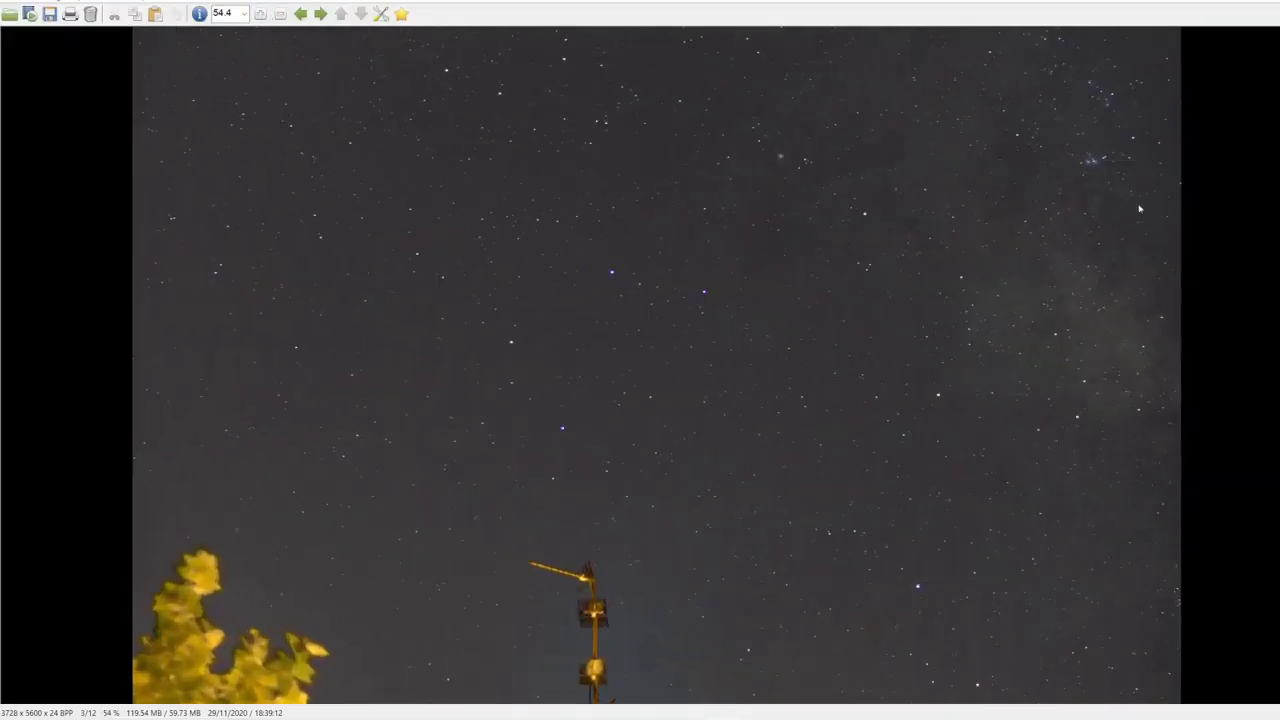
pyautogui.scroll(3, 656, 365)
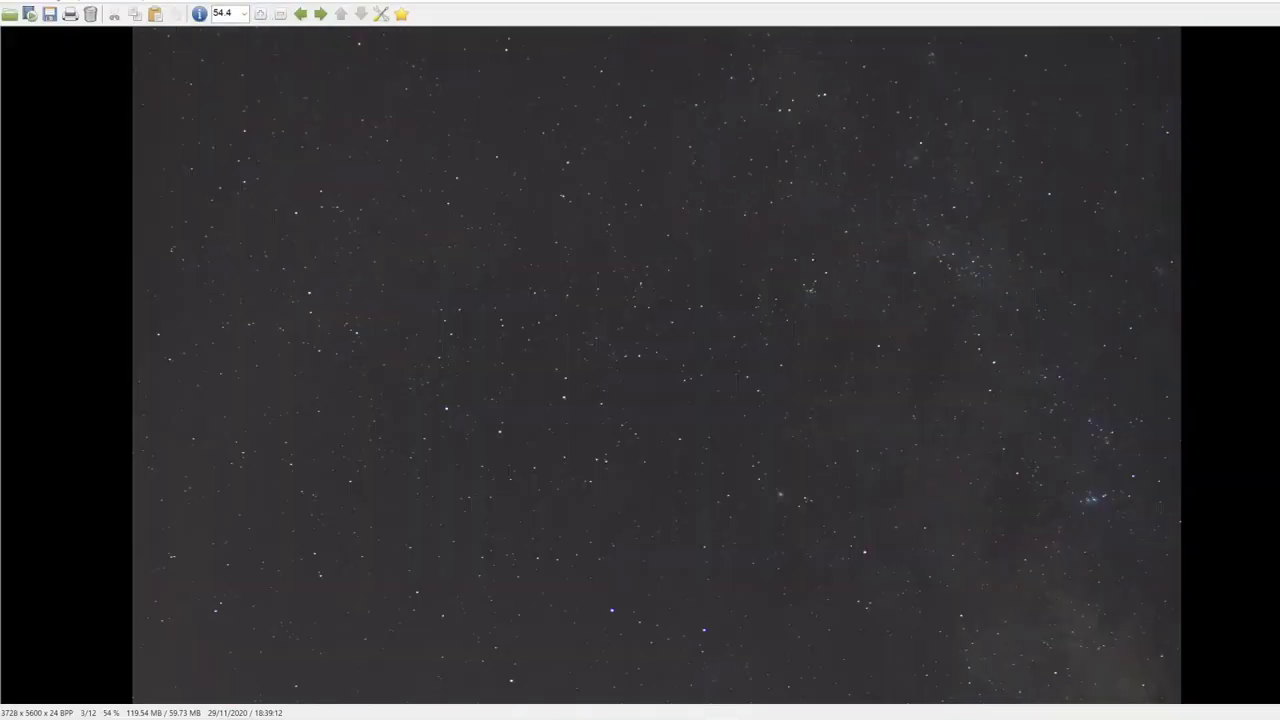
pyautogui.scroll(-5, 640, 670)
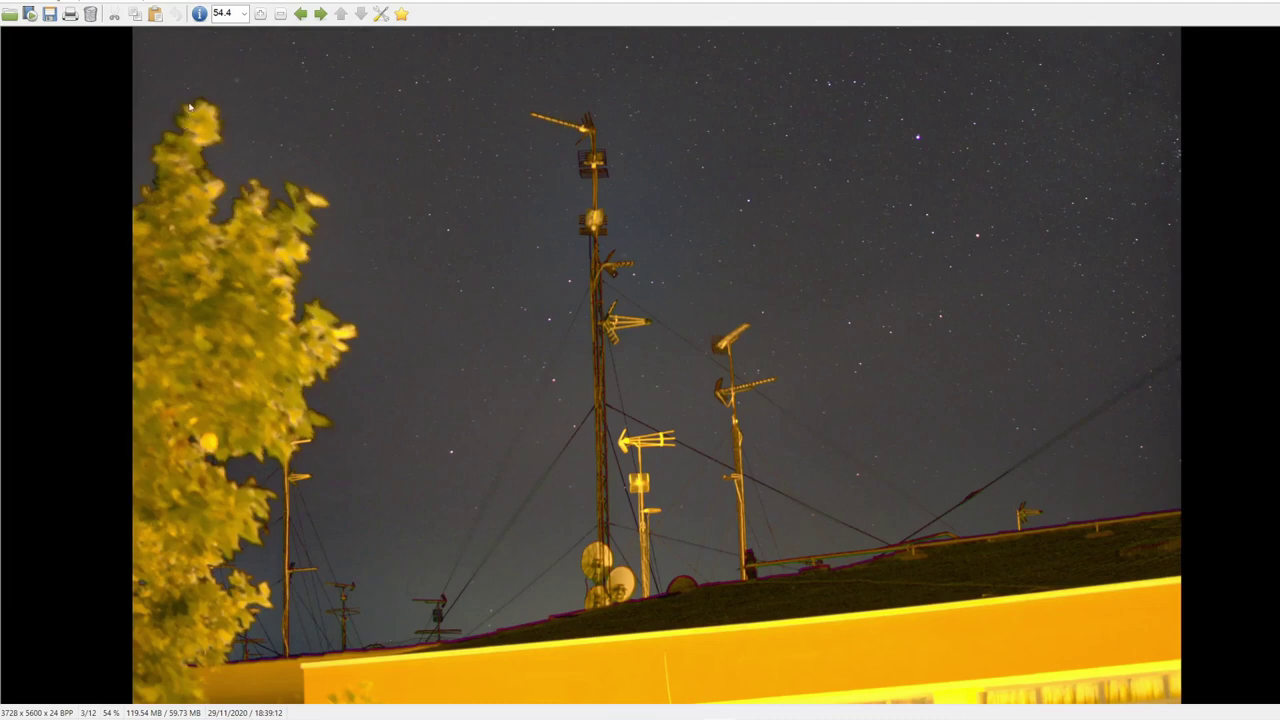
pyautogui.moveTo(200, 155); pyautogui.dragTo(752, 349)
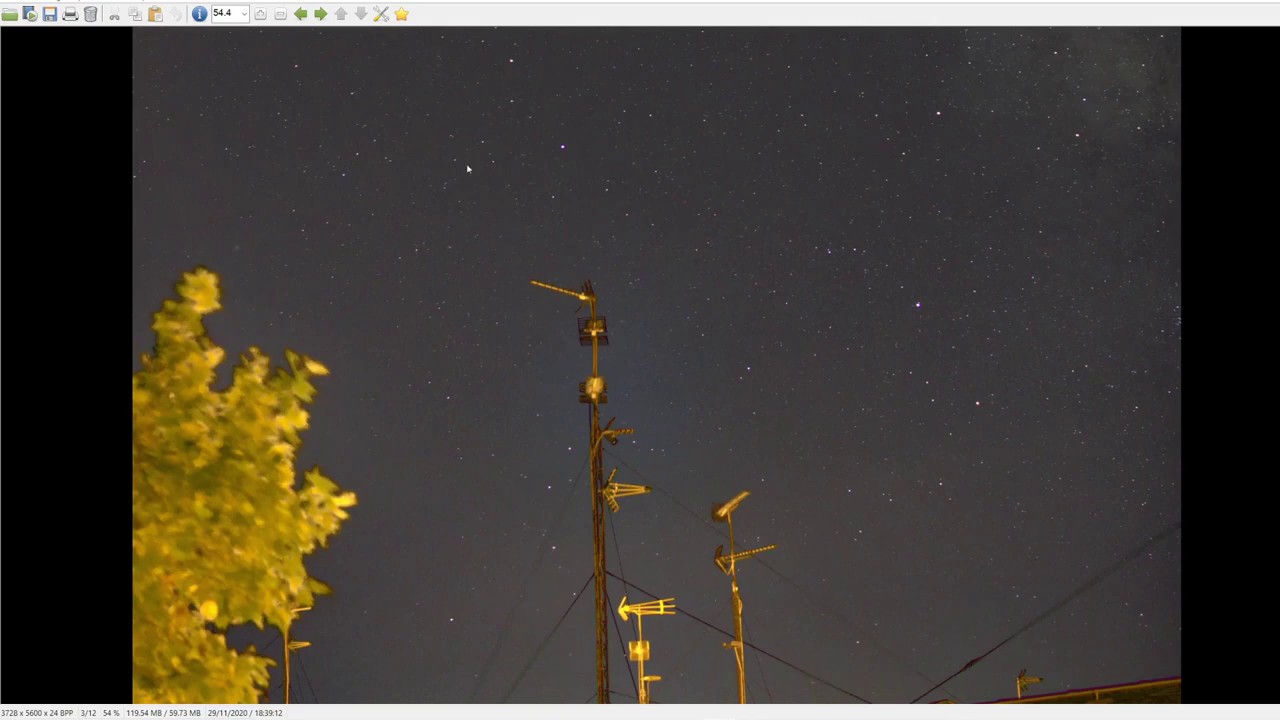
pyautogui.scroll(-3, 826, 469)
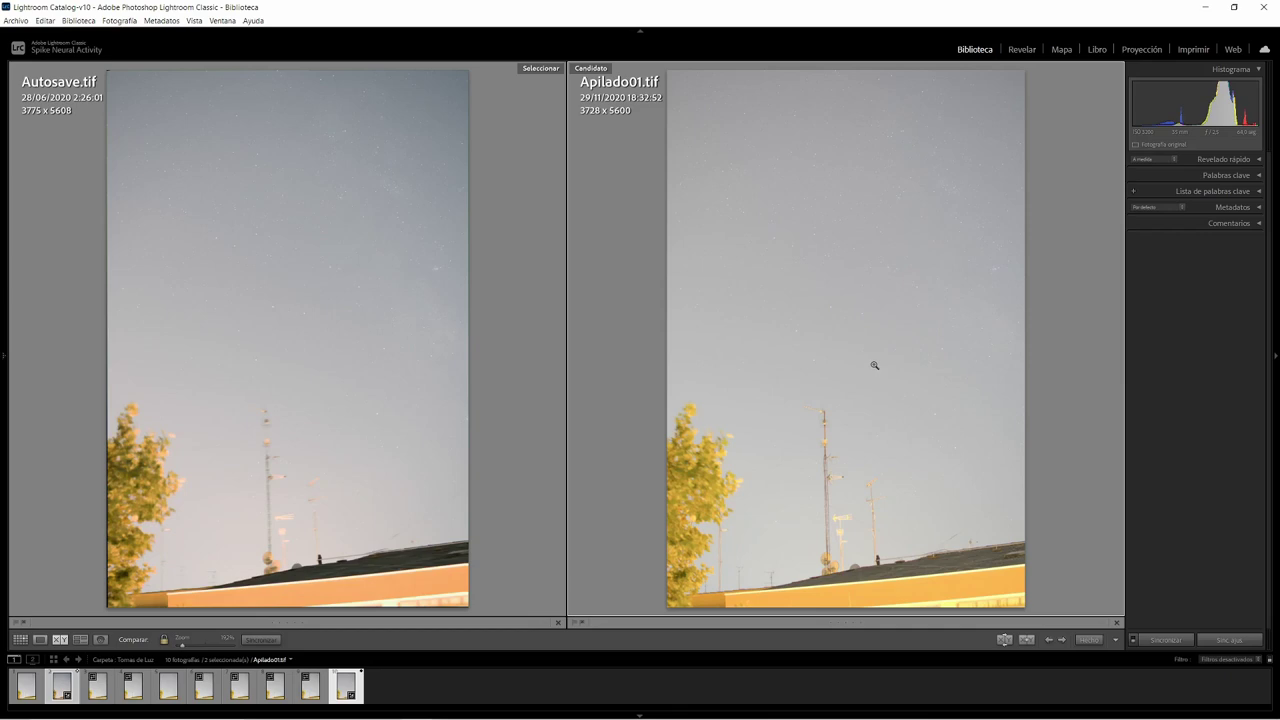
# In Lightroom Classic, compare the stars of Autosave.tif and Apilado01.tif side by side up close, then return to the full views
pyautogui.click(455, 220)
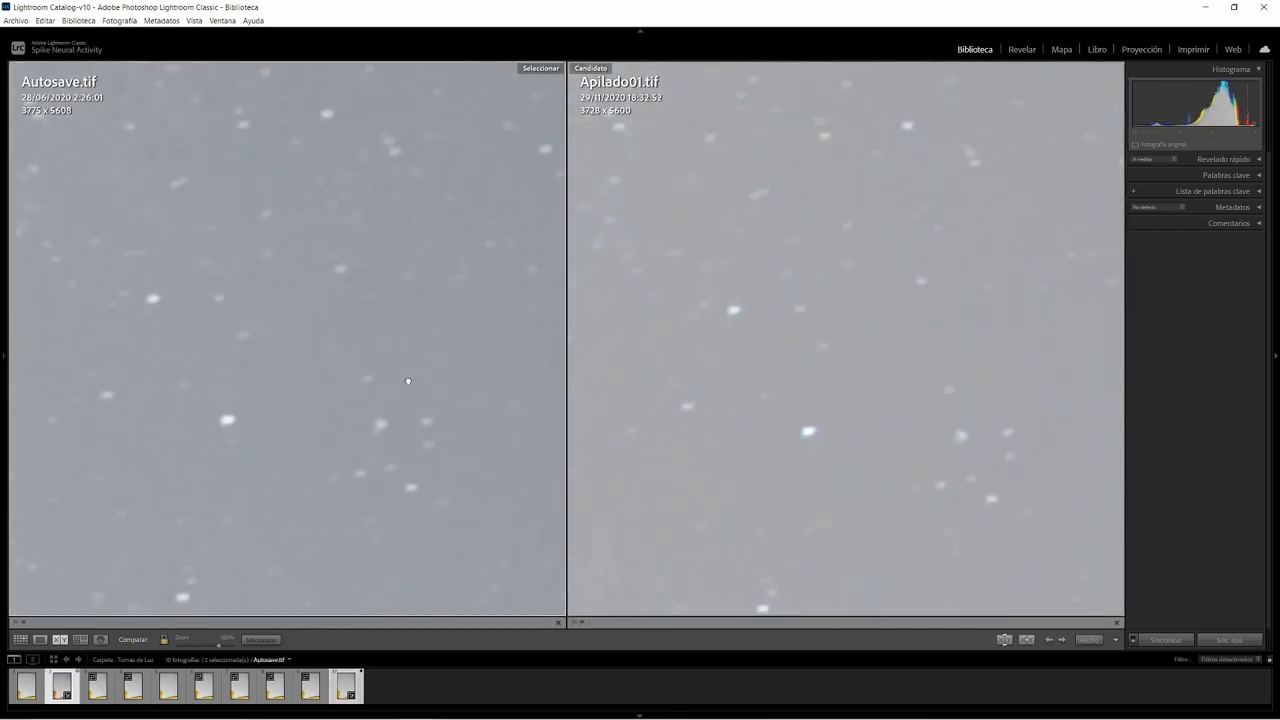
pyautogui.moveTo(408, 381); pyautogui.dragTo(333, 197)
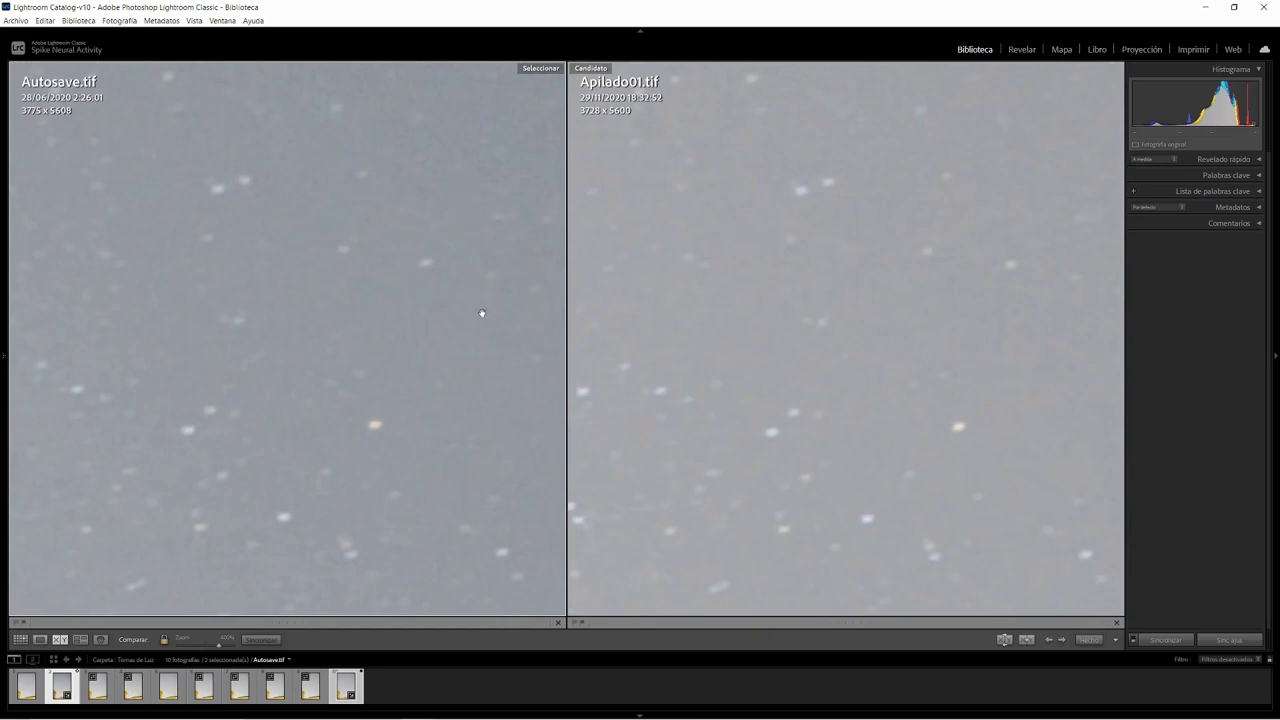
pyautogui.moveTo(482, 313); pyautogui.dragTo(417, 263)
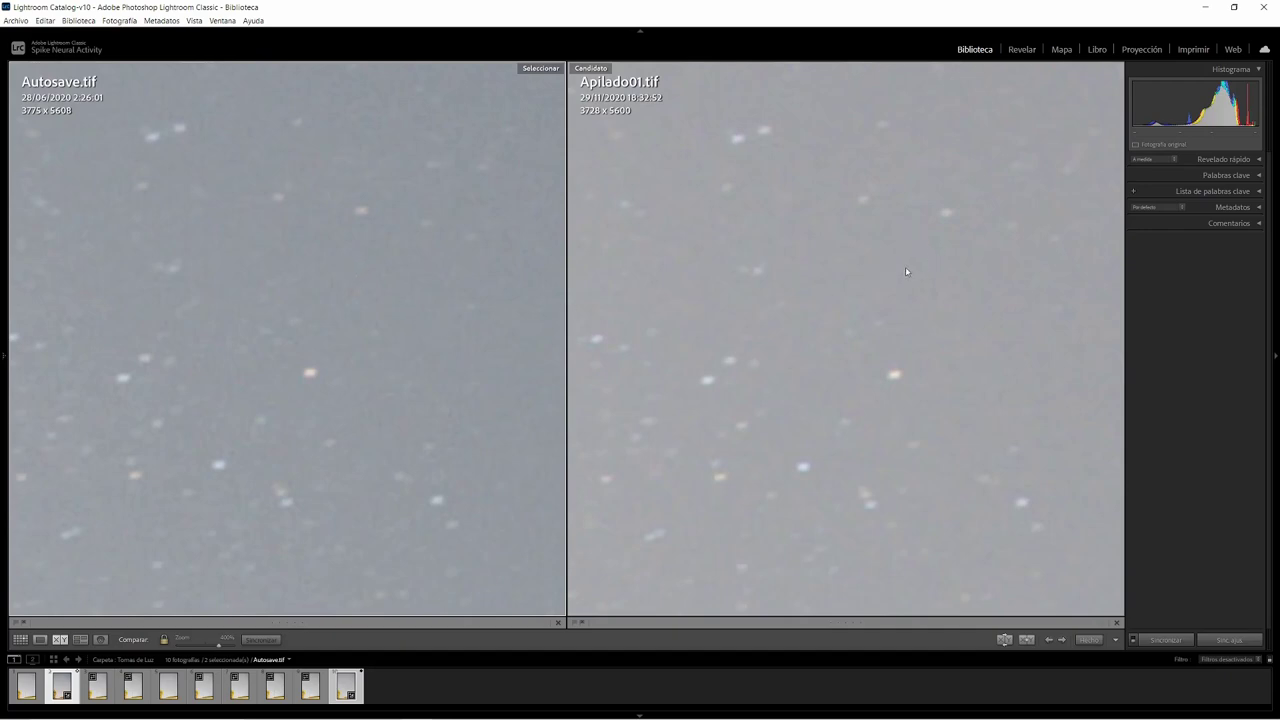
pyautogui.moveTo(494, 172); pyautogui.dragTo(439, 327)
pyautogui.scroll(3, 868, 191)
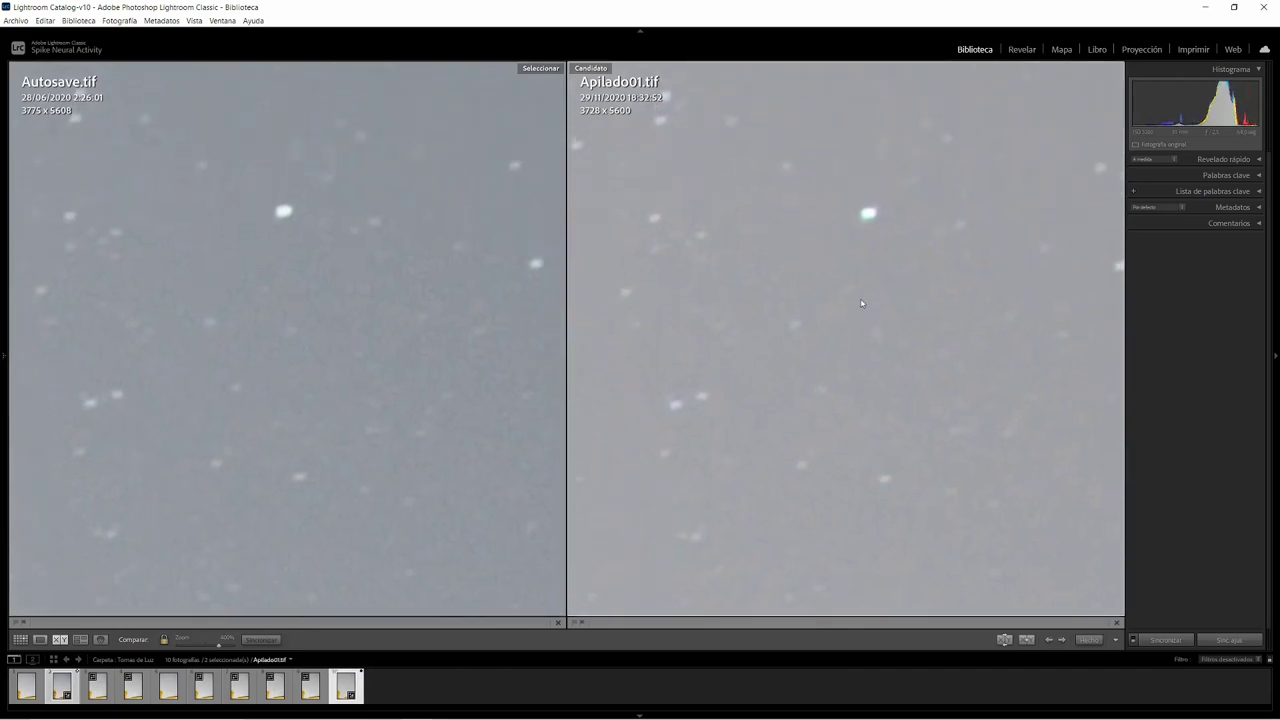
pyautogui.scroll(3, 771, 203)
pyautogui.scroll(2, 838, 187)
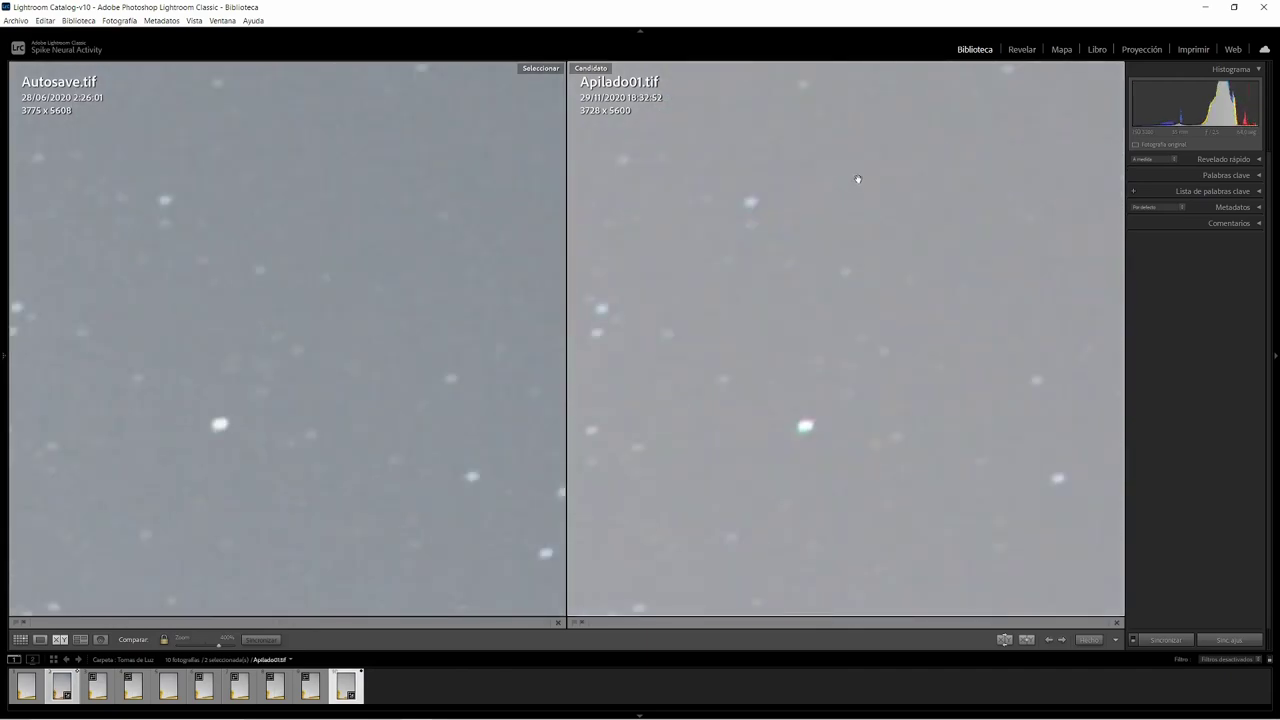
pyautogui.scroll(2, 889, 195)
pyautogui.scroll(1, 860, 229)
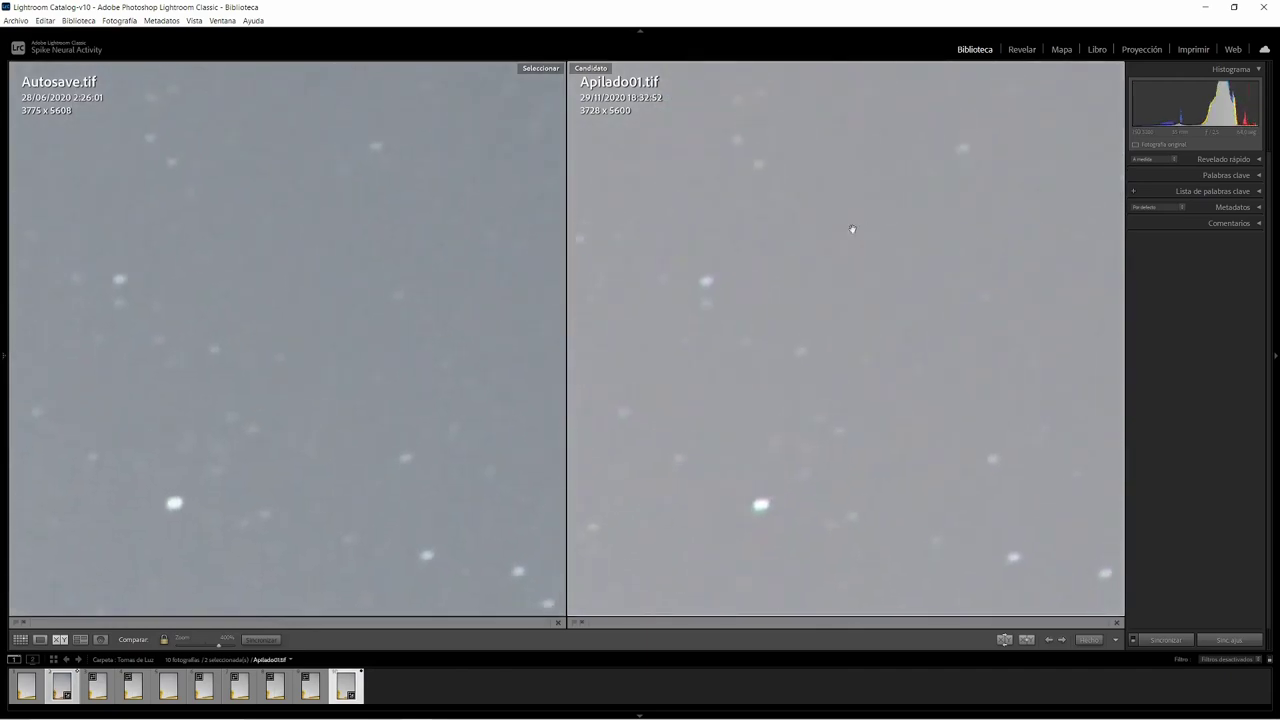
pyautogui.click(373, 220)
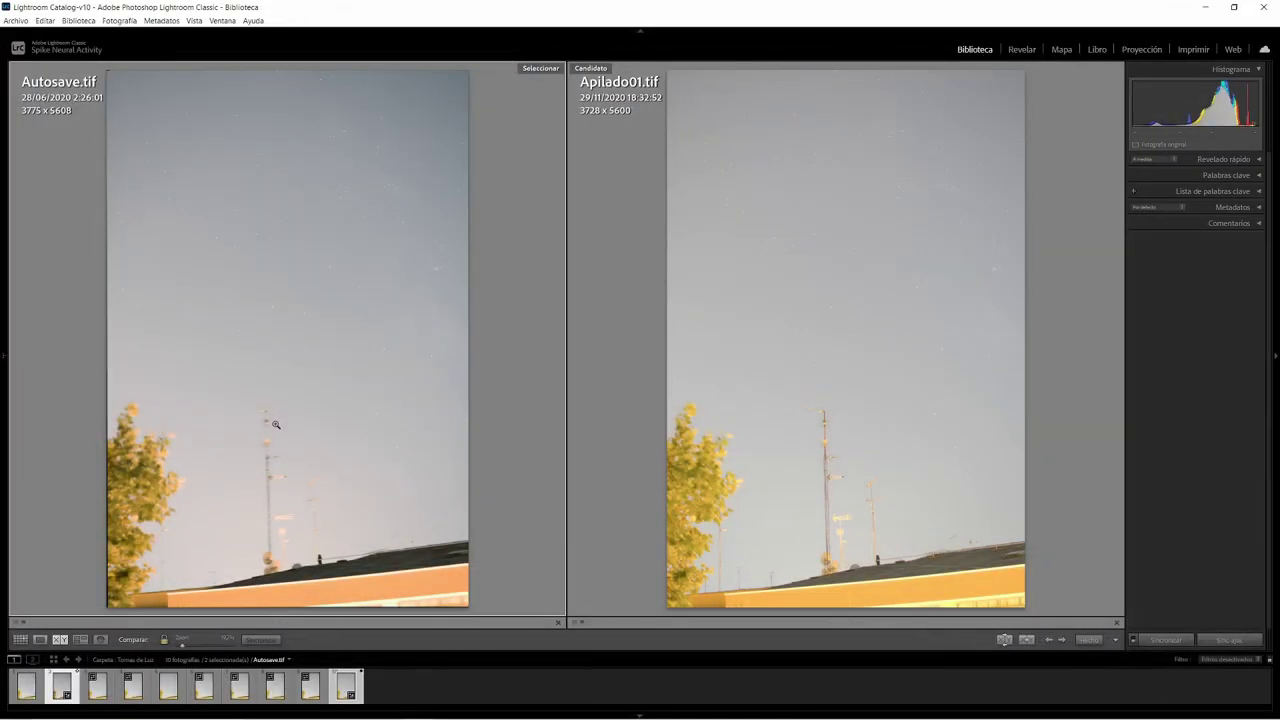
# Compare the sharpness of the tall mast's antennas in Autosave.tif and Apilado01.tif up close
pyautogui.click(264, 417)
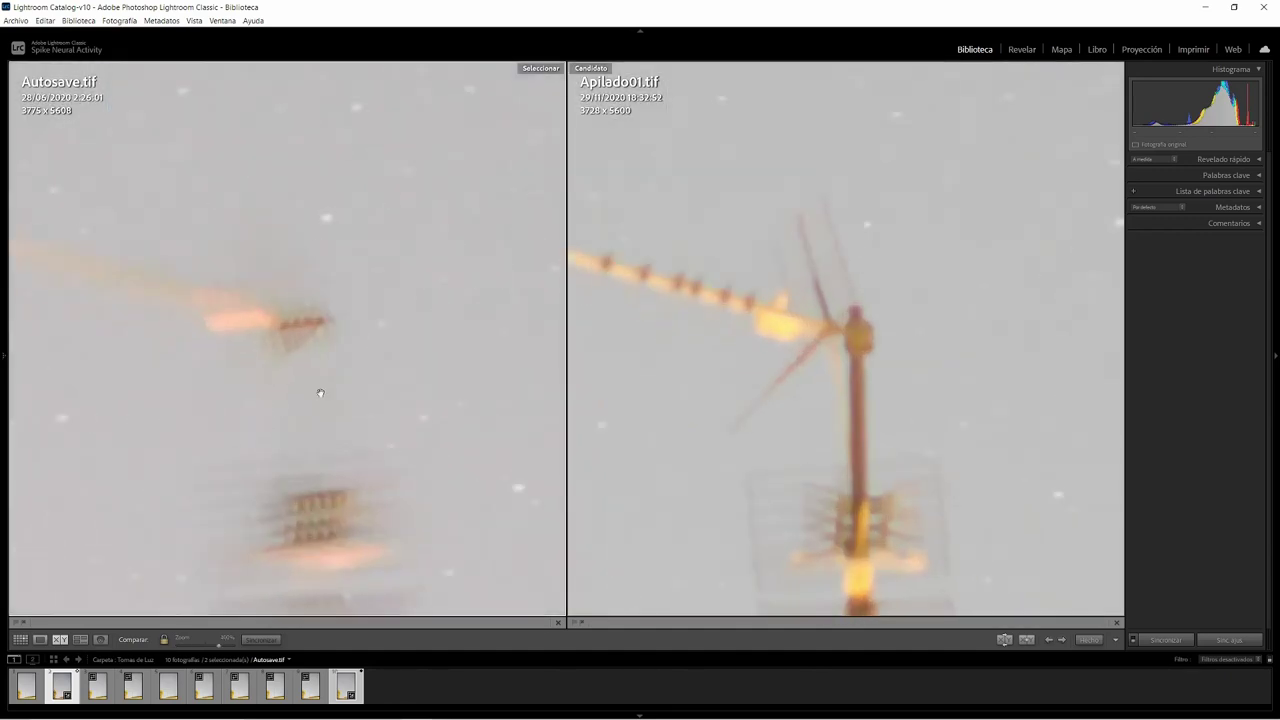
pyautogui.hscroll(-3, 396, 296)
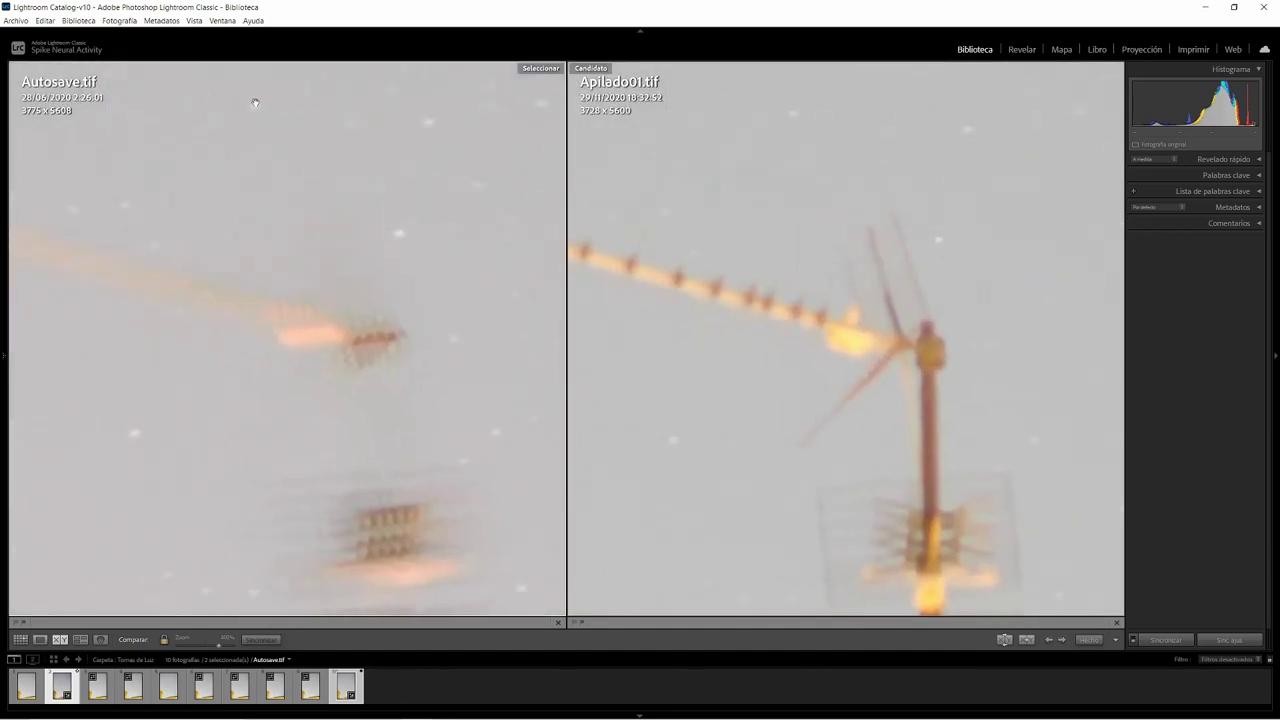
pyautogui.scroll(2, 420, 210)
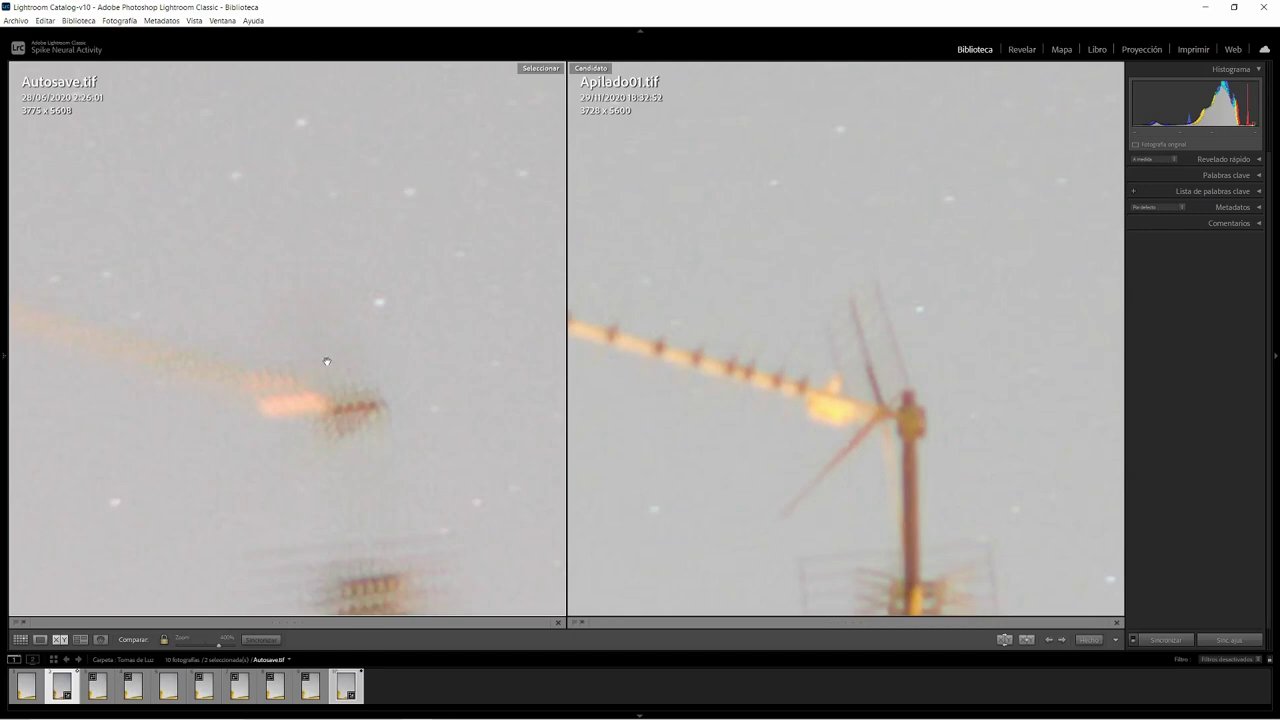
pyautogui.scroll(-3, 400, 293)
pyautogui.scroll(-5, 405, 322)
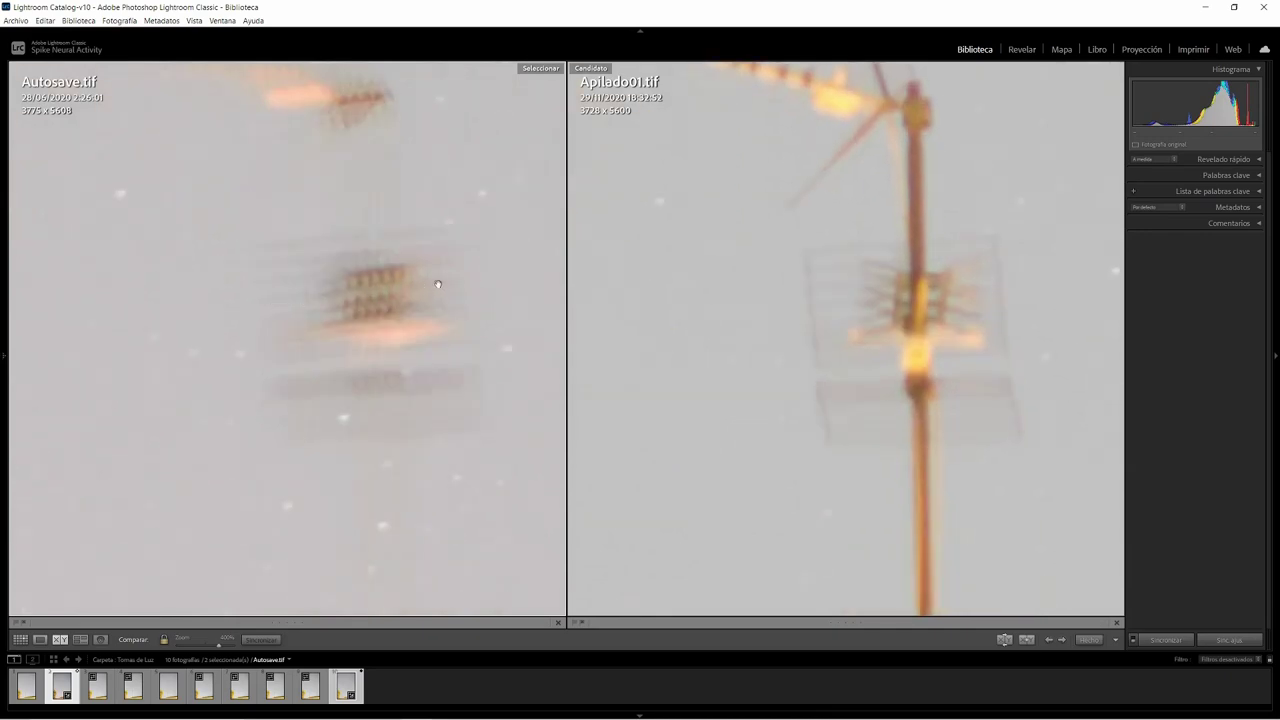
pyautogui.scroll(3, 341, 290)
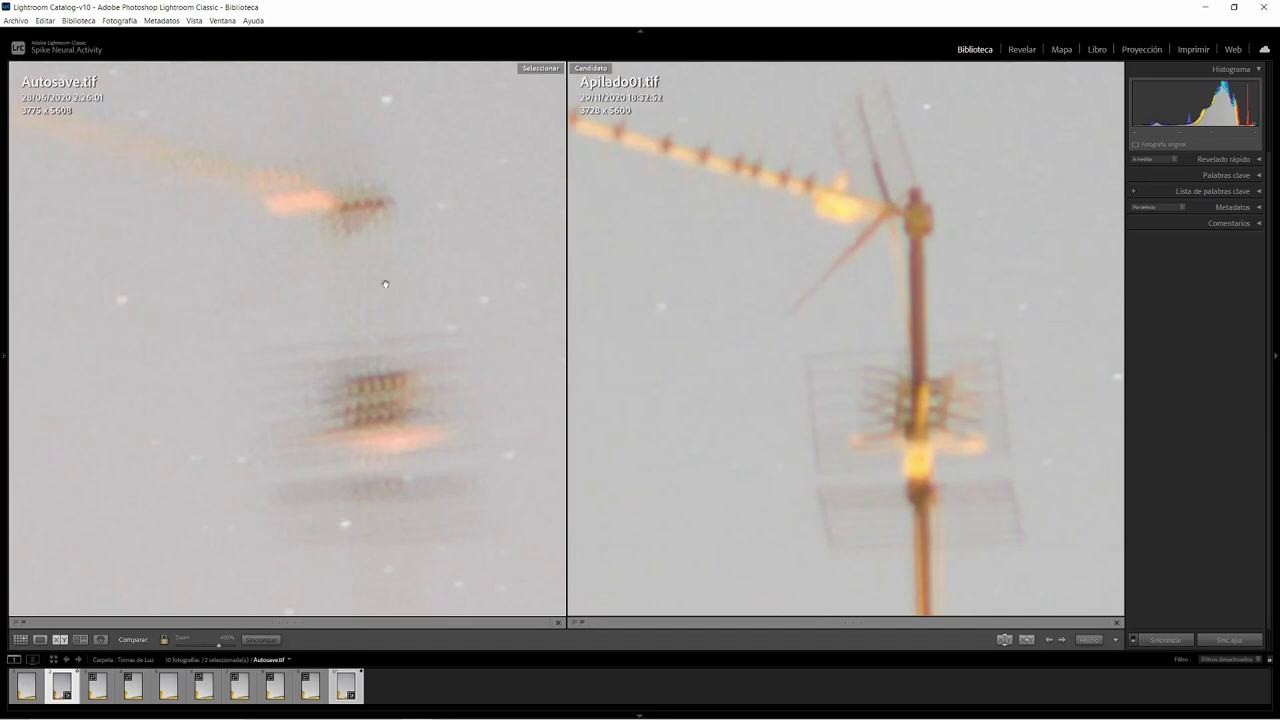
# Follow the tall mast downward in both images and compare its middle antennas and lattice section up close
pyautogui.scroll(-2, 370, 307)
pyautogui.scroll(-10, 370, 307)
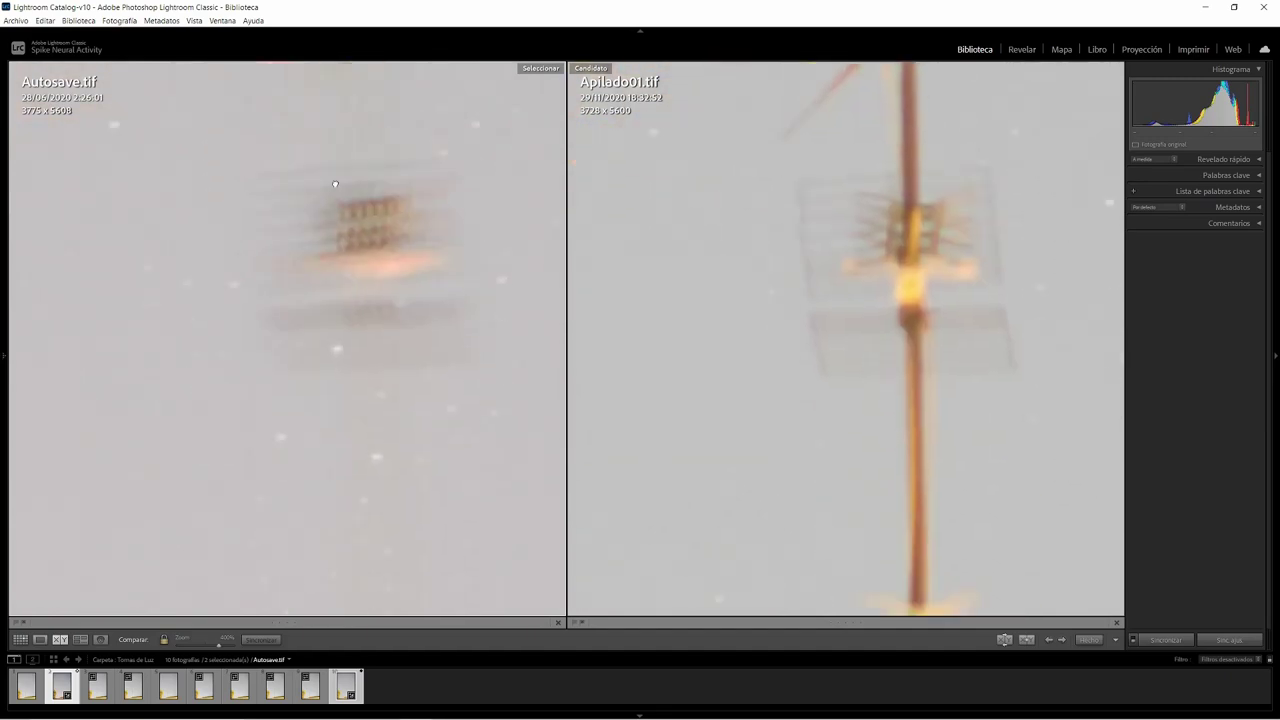
pyautogui.scroll(-8, 374, 202)
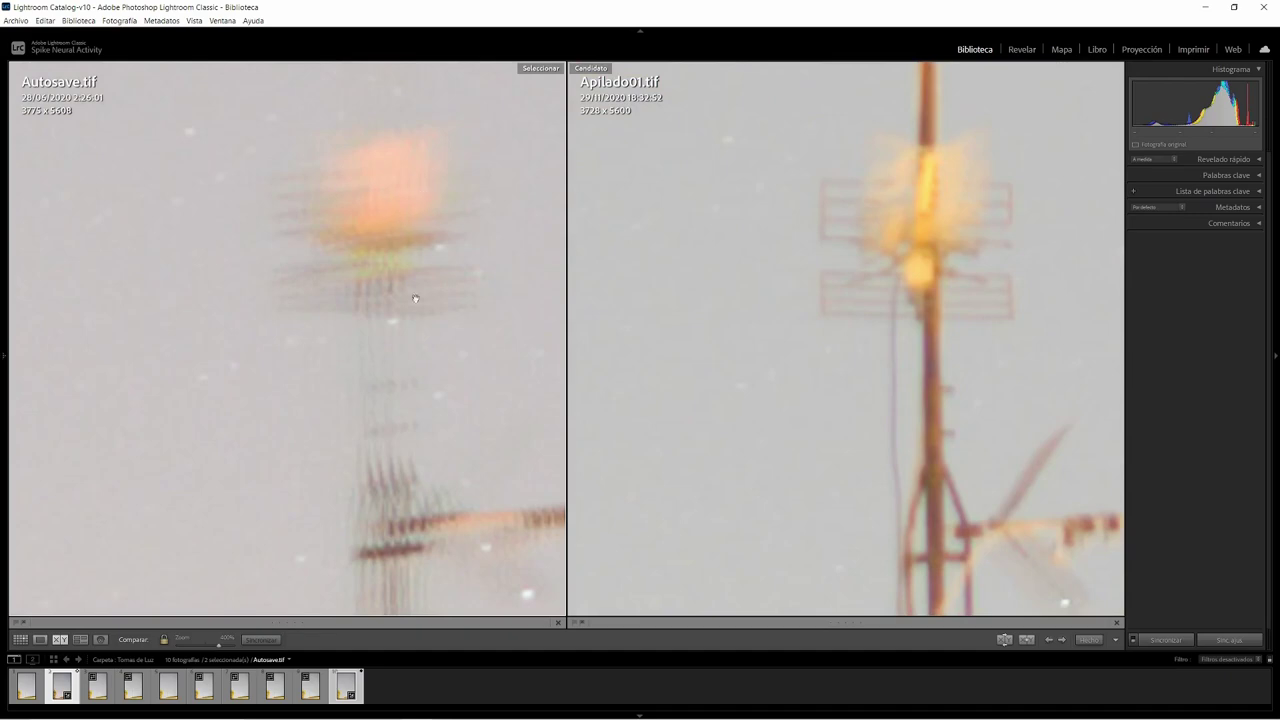
pyautogui.moveTo(424, 274); pyautogui.dragTo(323, 294)
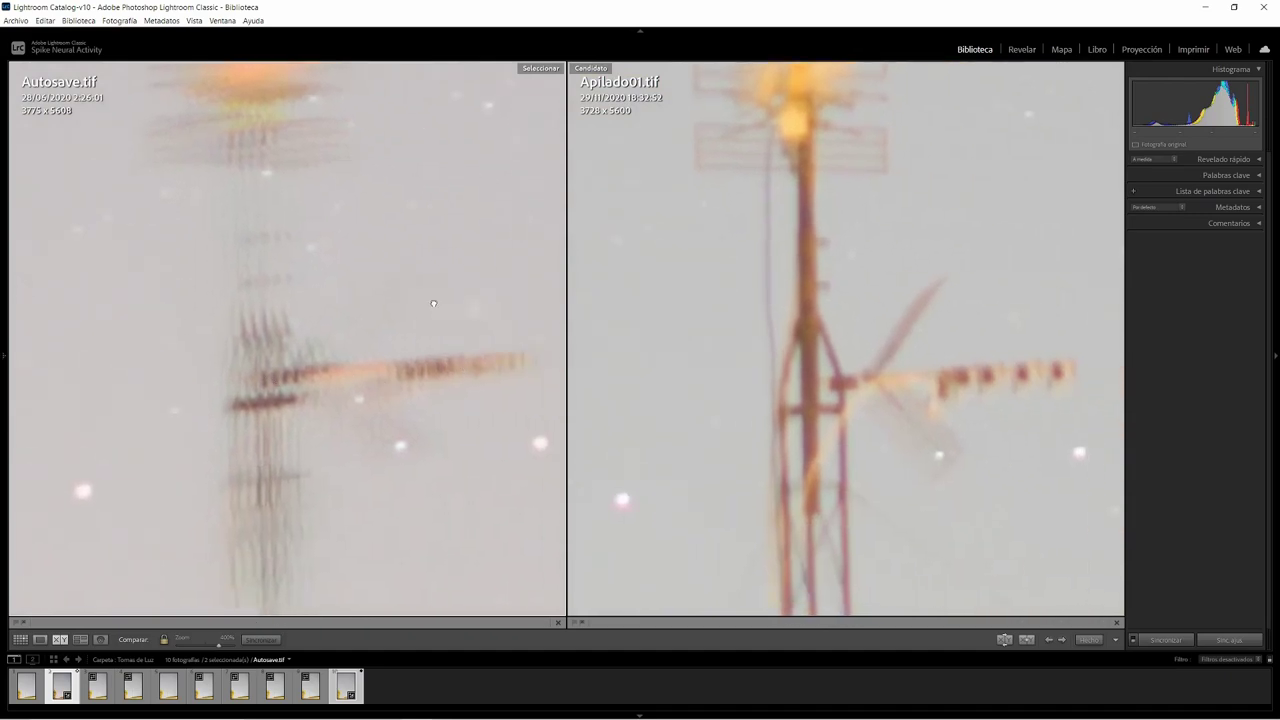
# Recheck the upper mast antennas in Autosave.tif and Apilado01.tif up close, then return to the full views
pyautogui.click(870, 273)
pyautogui.scroll(4, 845, 240)
pyautogui.click(812, 188)
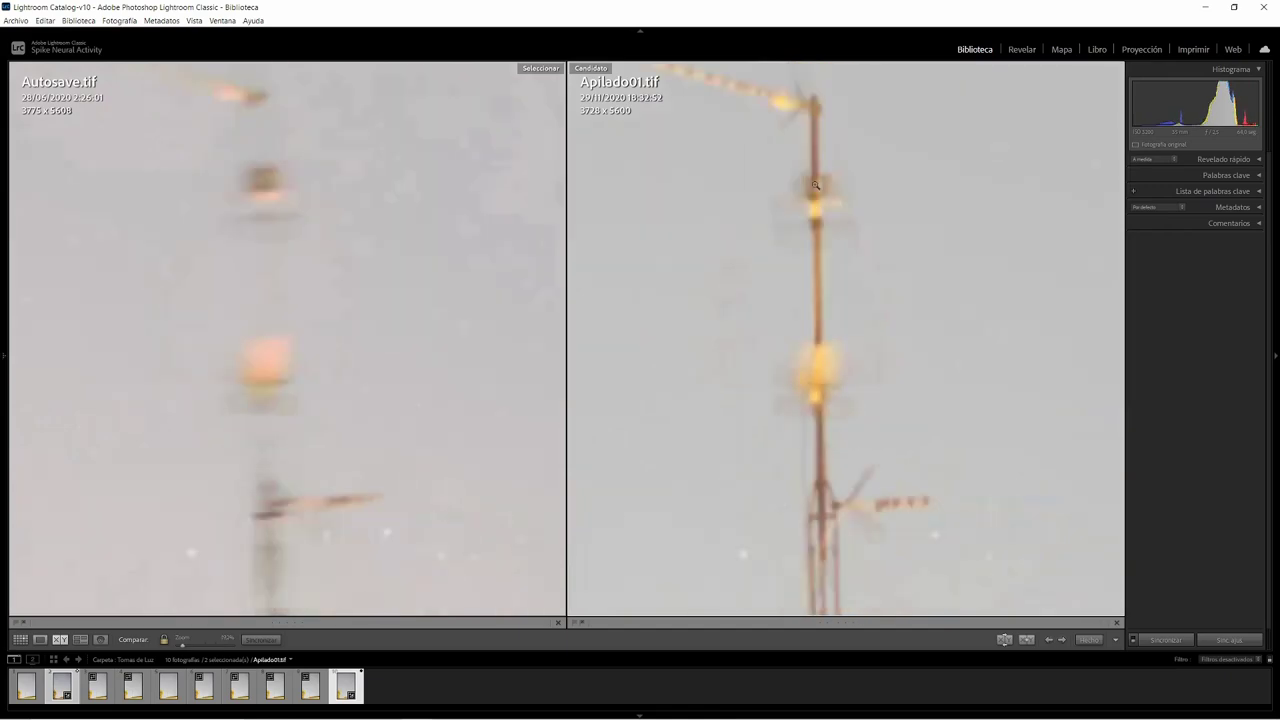
pyautogui.click(815, 185)
pyautogui.click(891, 273)
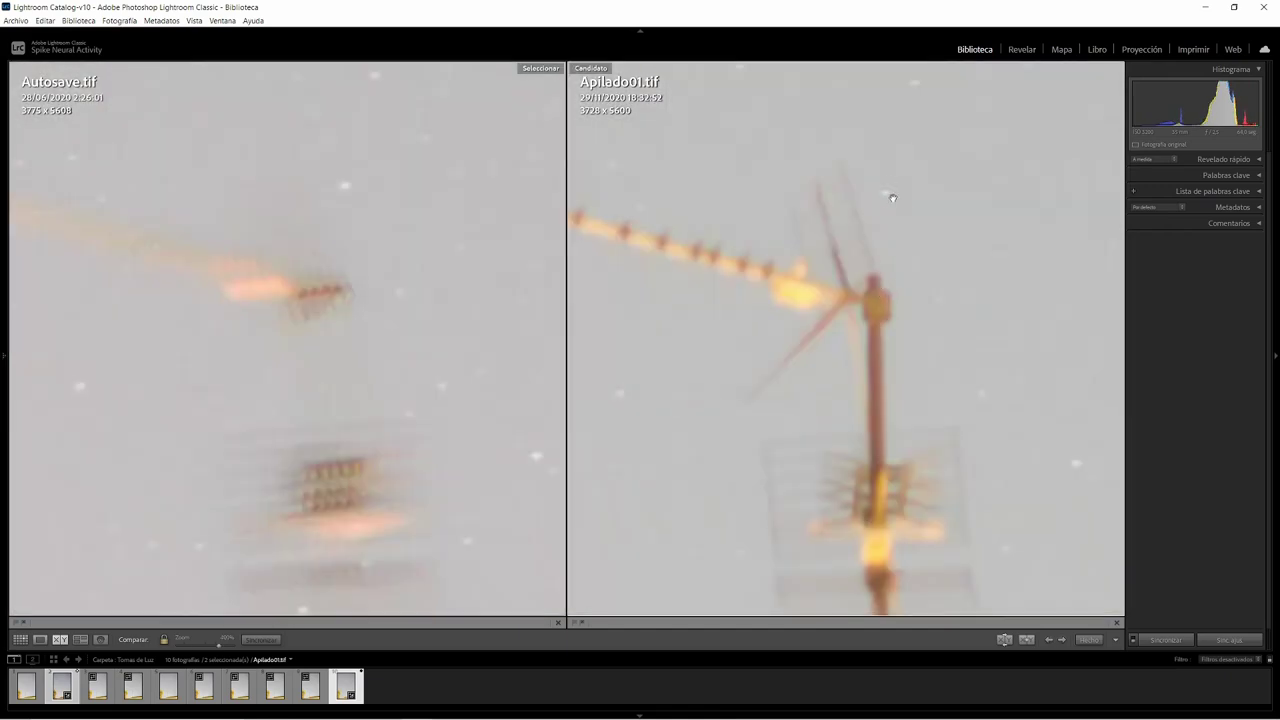
pyautogui.scroll(-5, 877, 370)
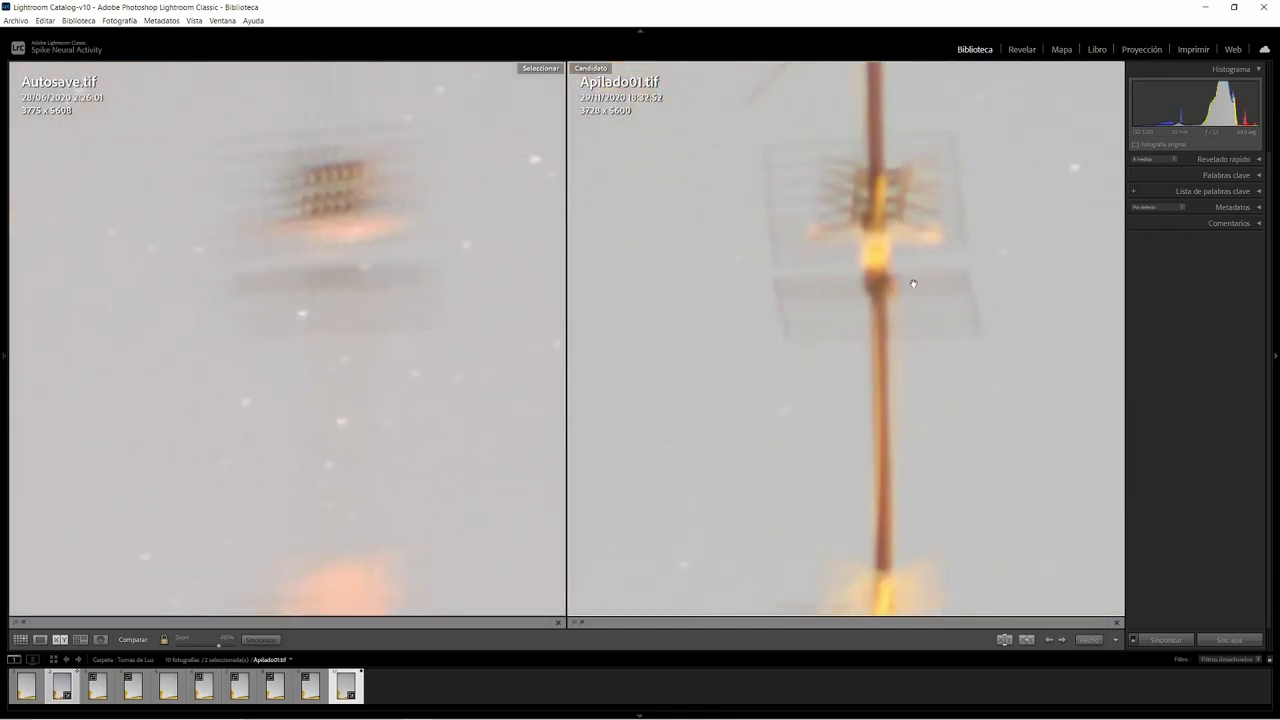
pyautogui.scroll(-3, 860, 360)
pyautogui.click(863, 371)
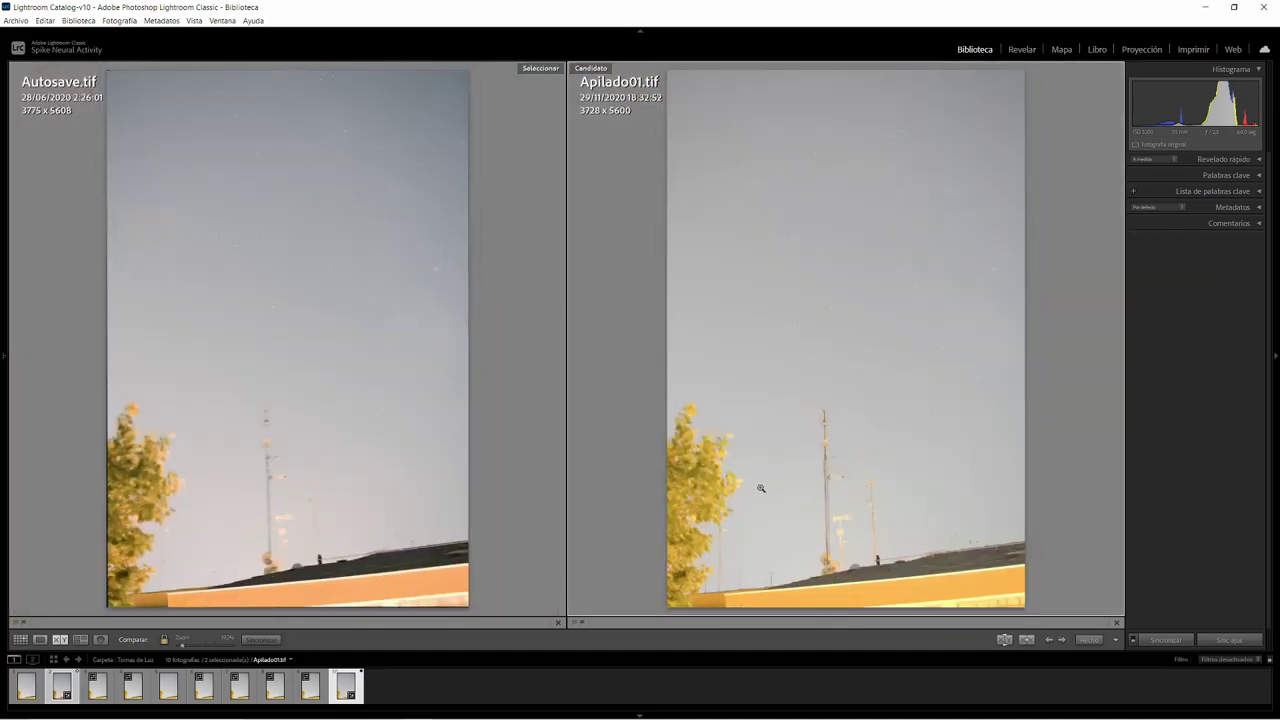
# Compare the edges of the tree's foliage in both images up close, then return to the full views
pyautogui.click(717, 473)
pyautogui.moveTo(791, 346); pyautogui.dragTo(767, 423)
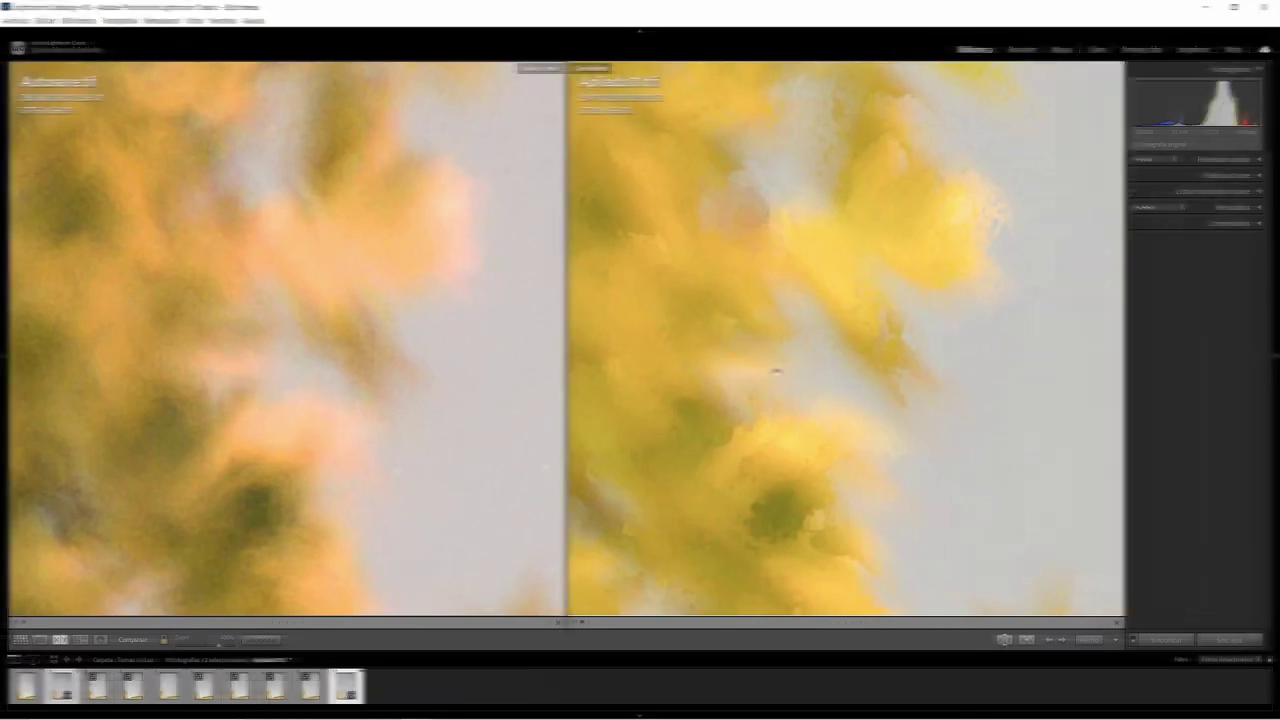
pyautogui.click(777, 369)
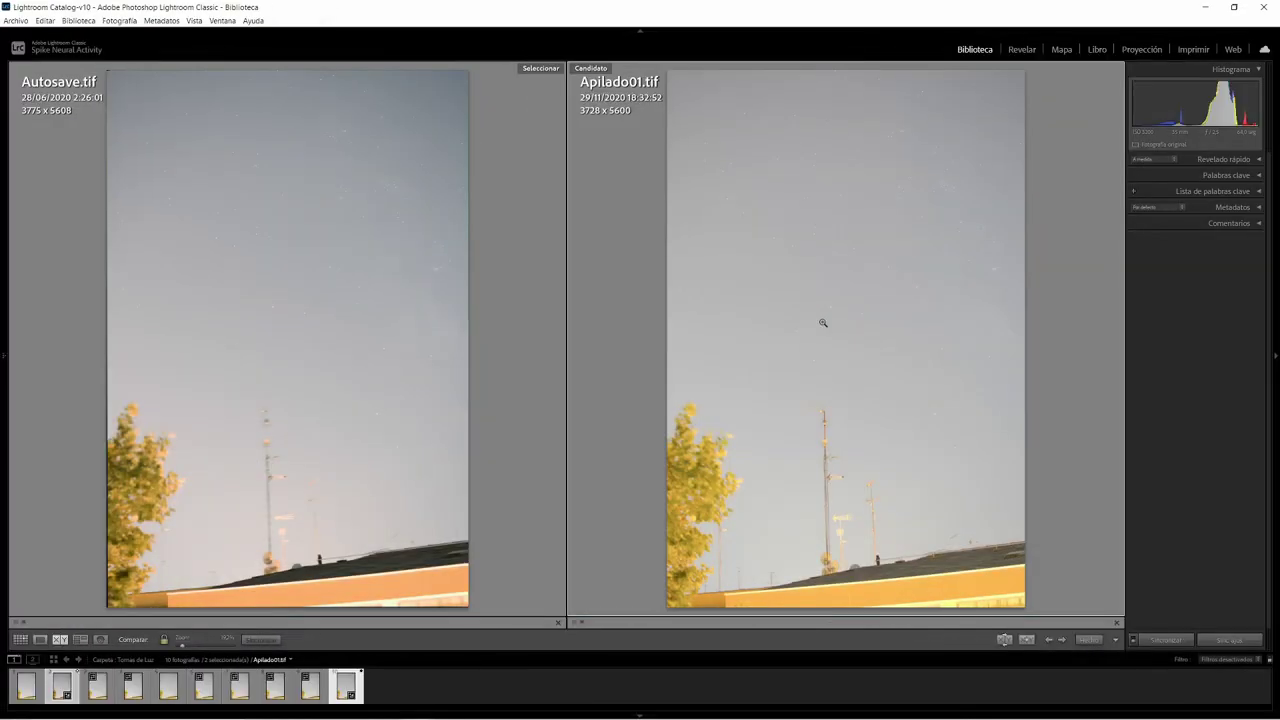